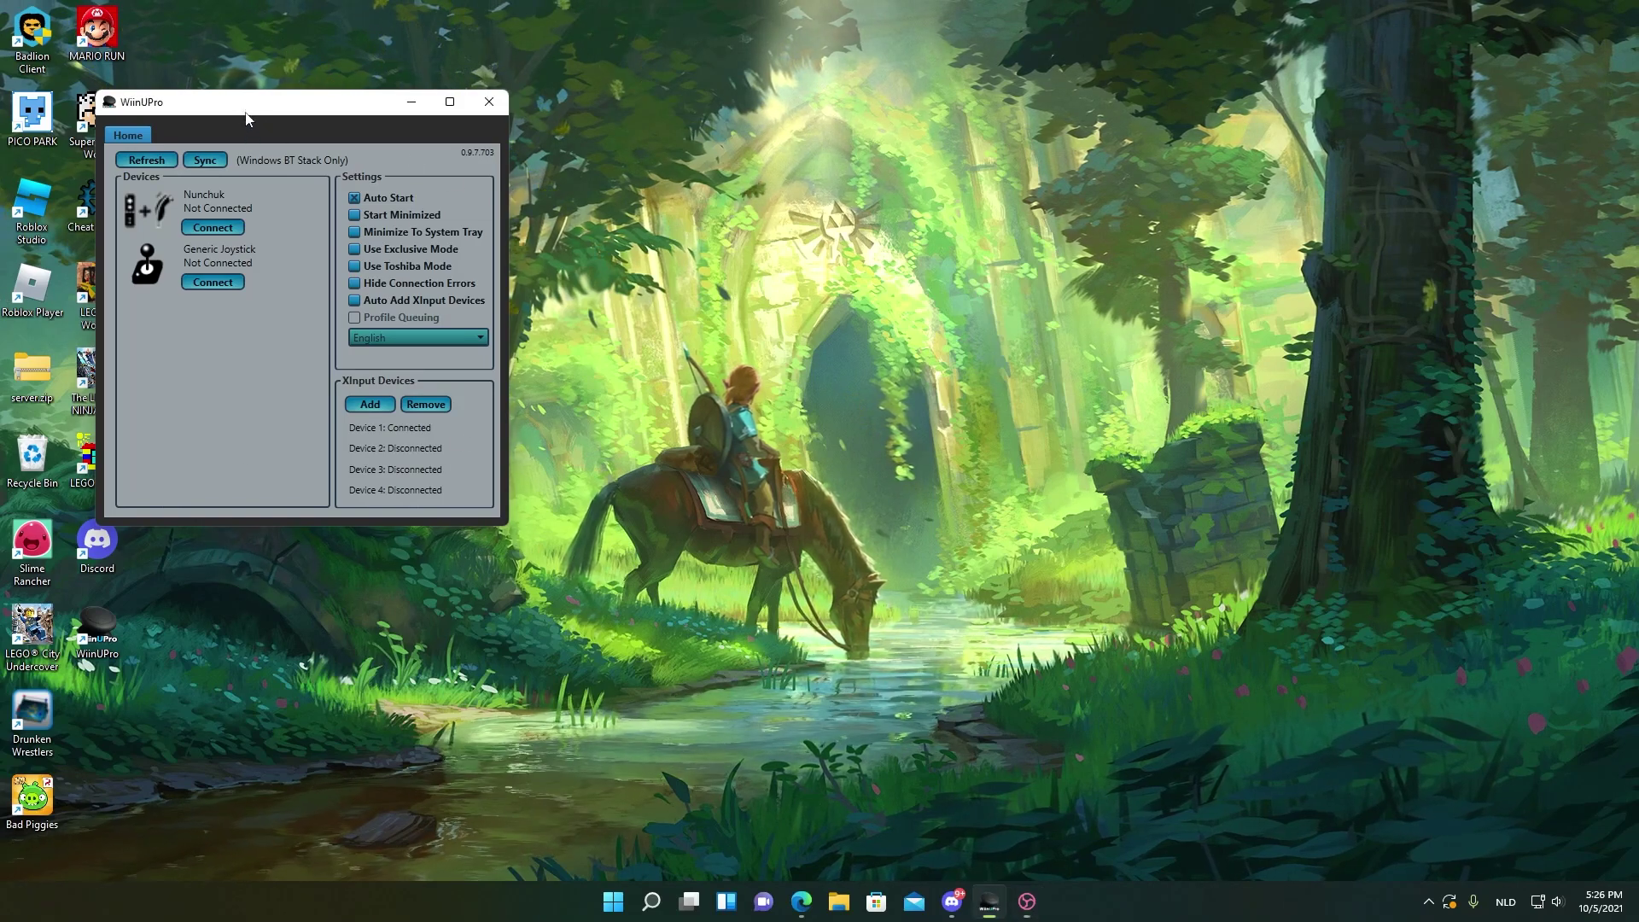
Connect the Wii Remote with Nunchuk in WiinUPro and enlarge the window
drag(252, 103, 335, 119)
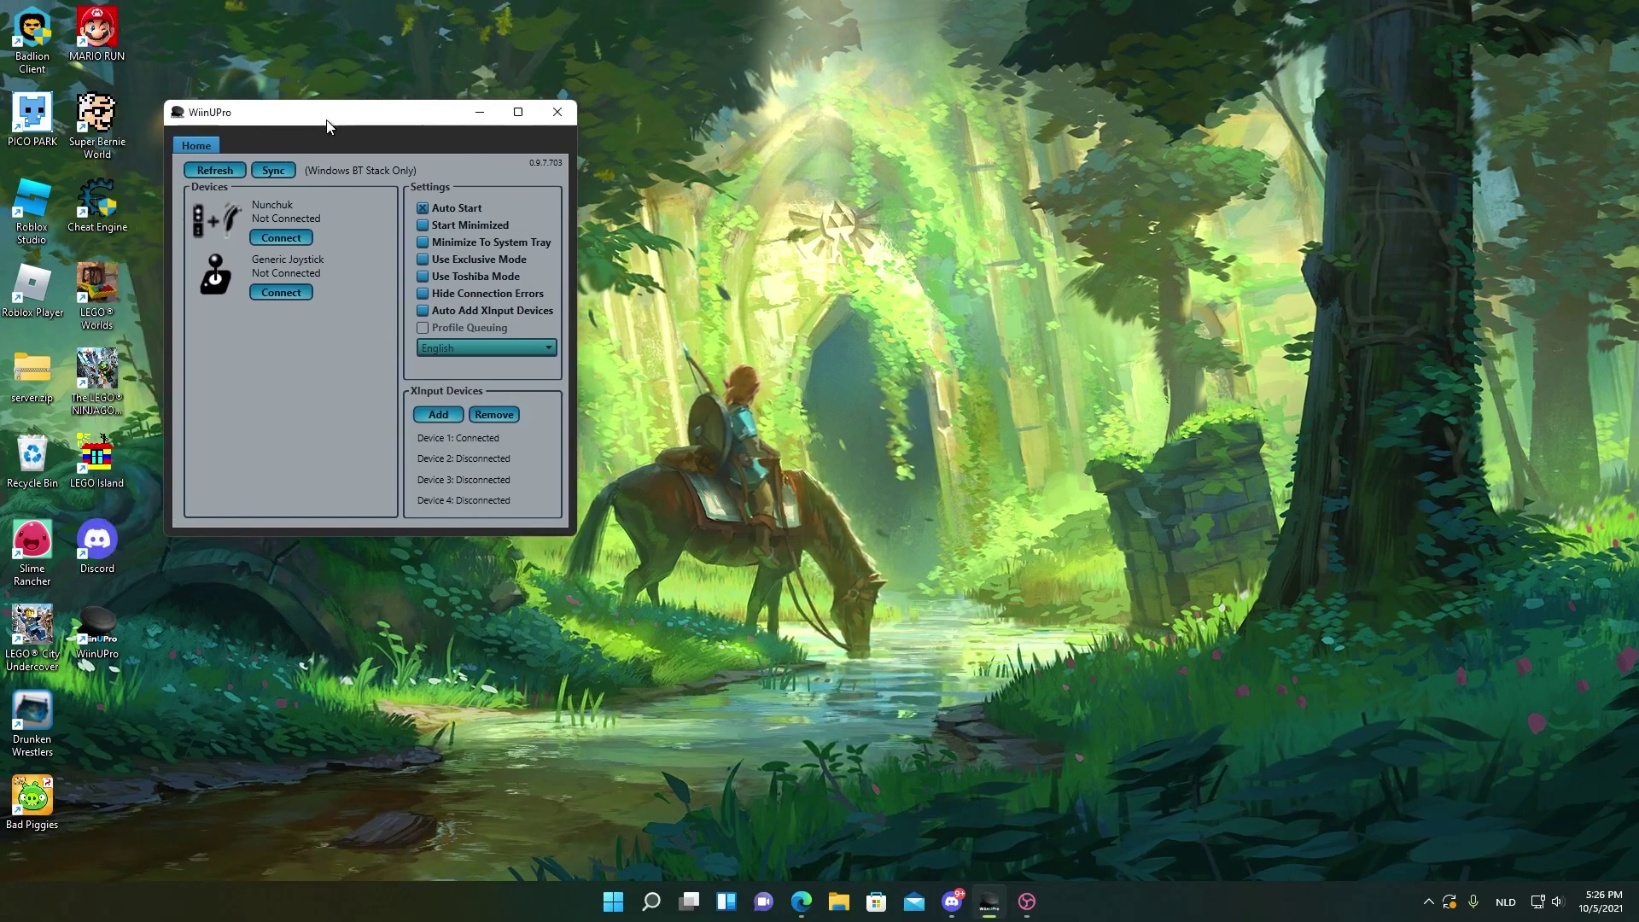
click(311, 244)
click(297, 152)
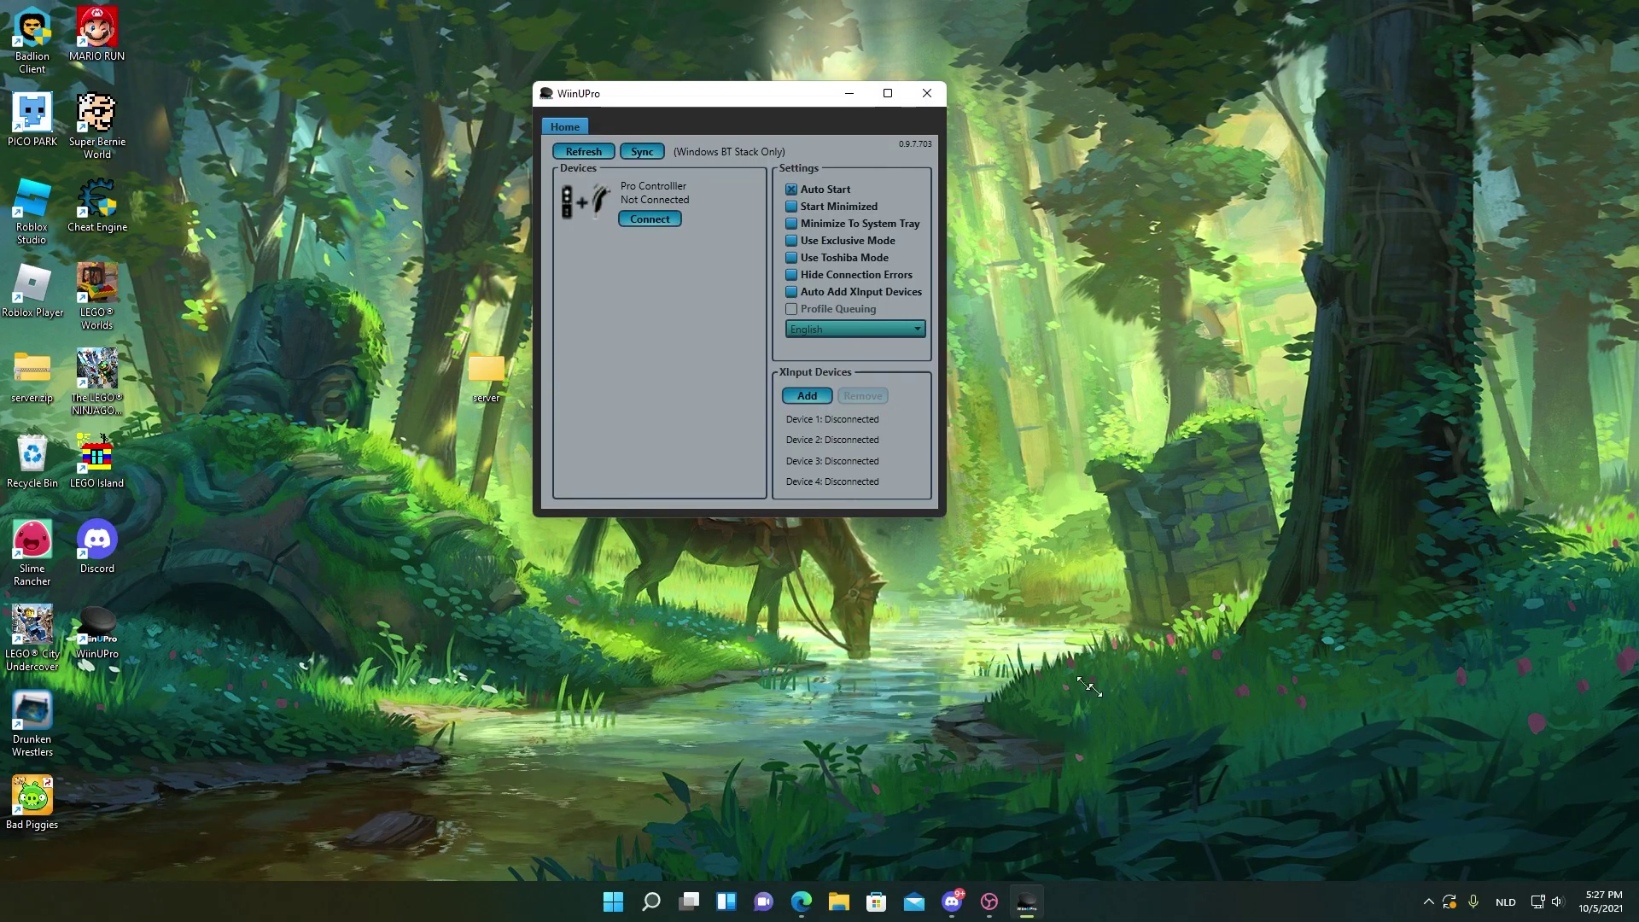
drag(941, 513, 1190, 748)
Add a virtual XInput device from Home and show the Nunchuk mapping diagram
click(650, 219)
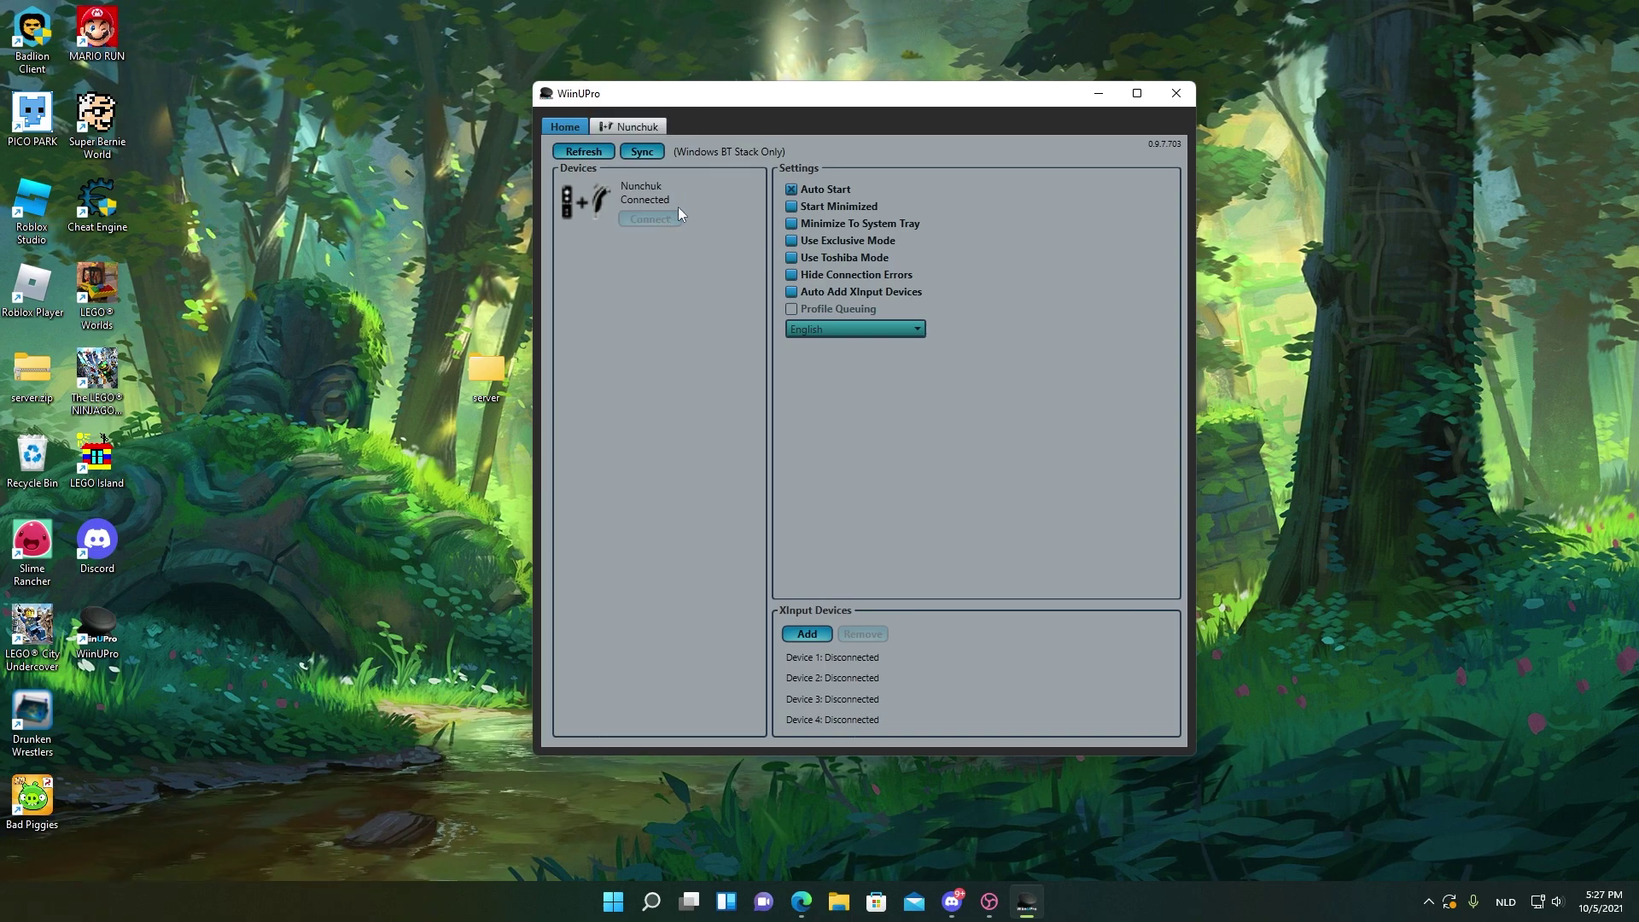
click(637, 127)
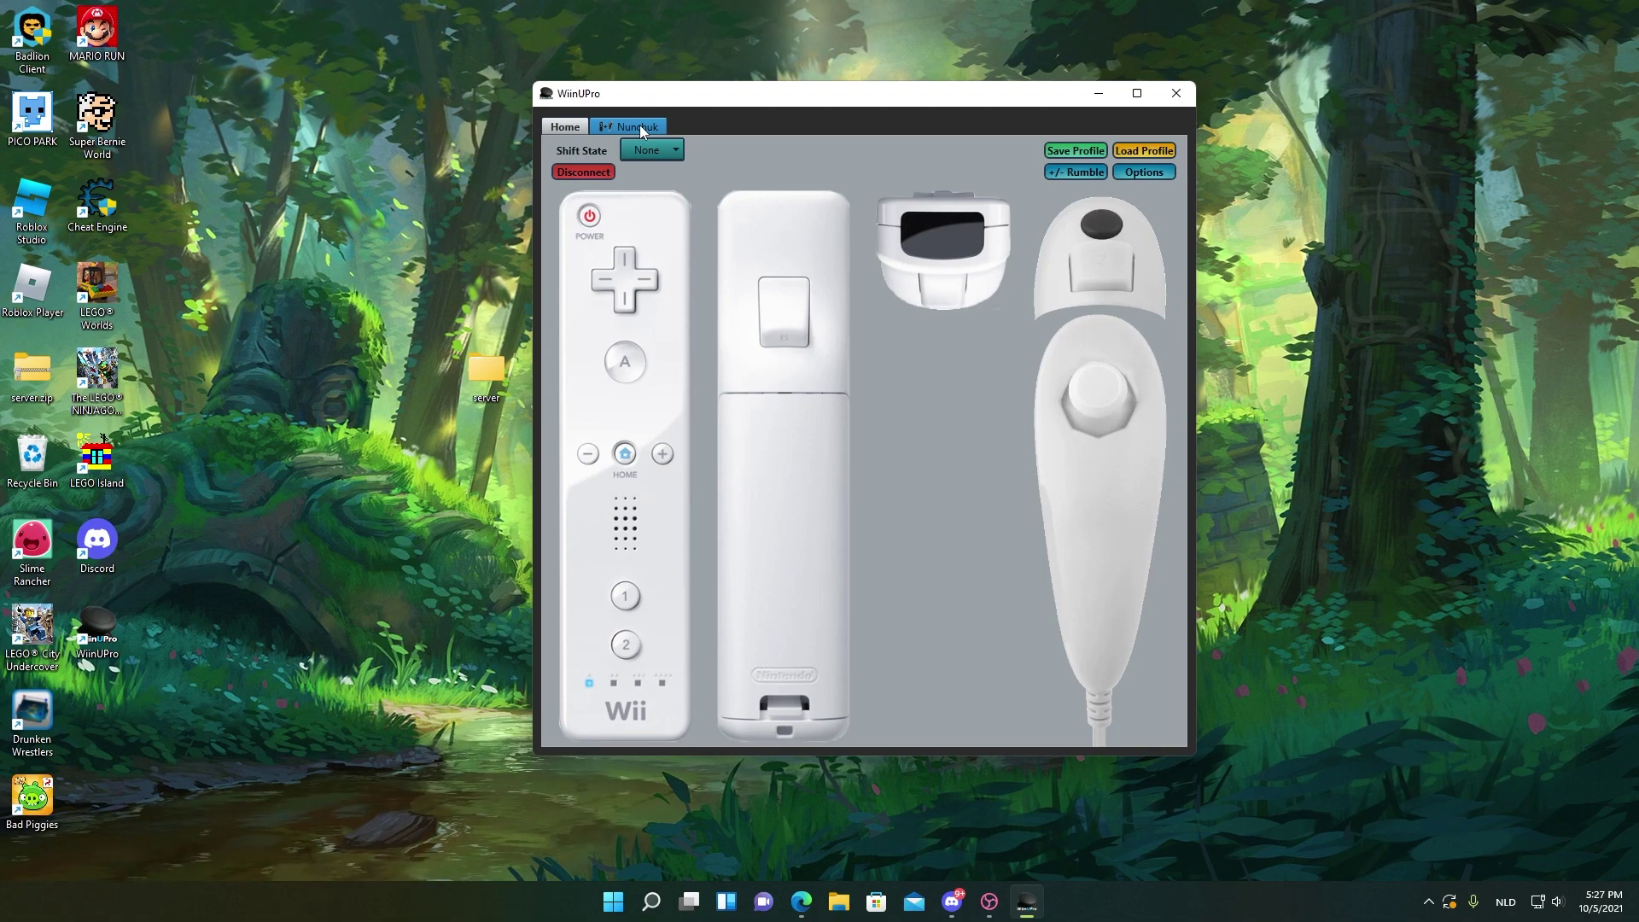
click(565, 127)
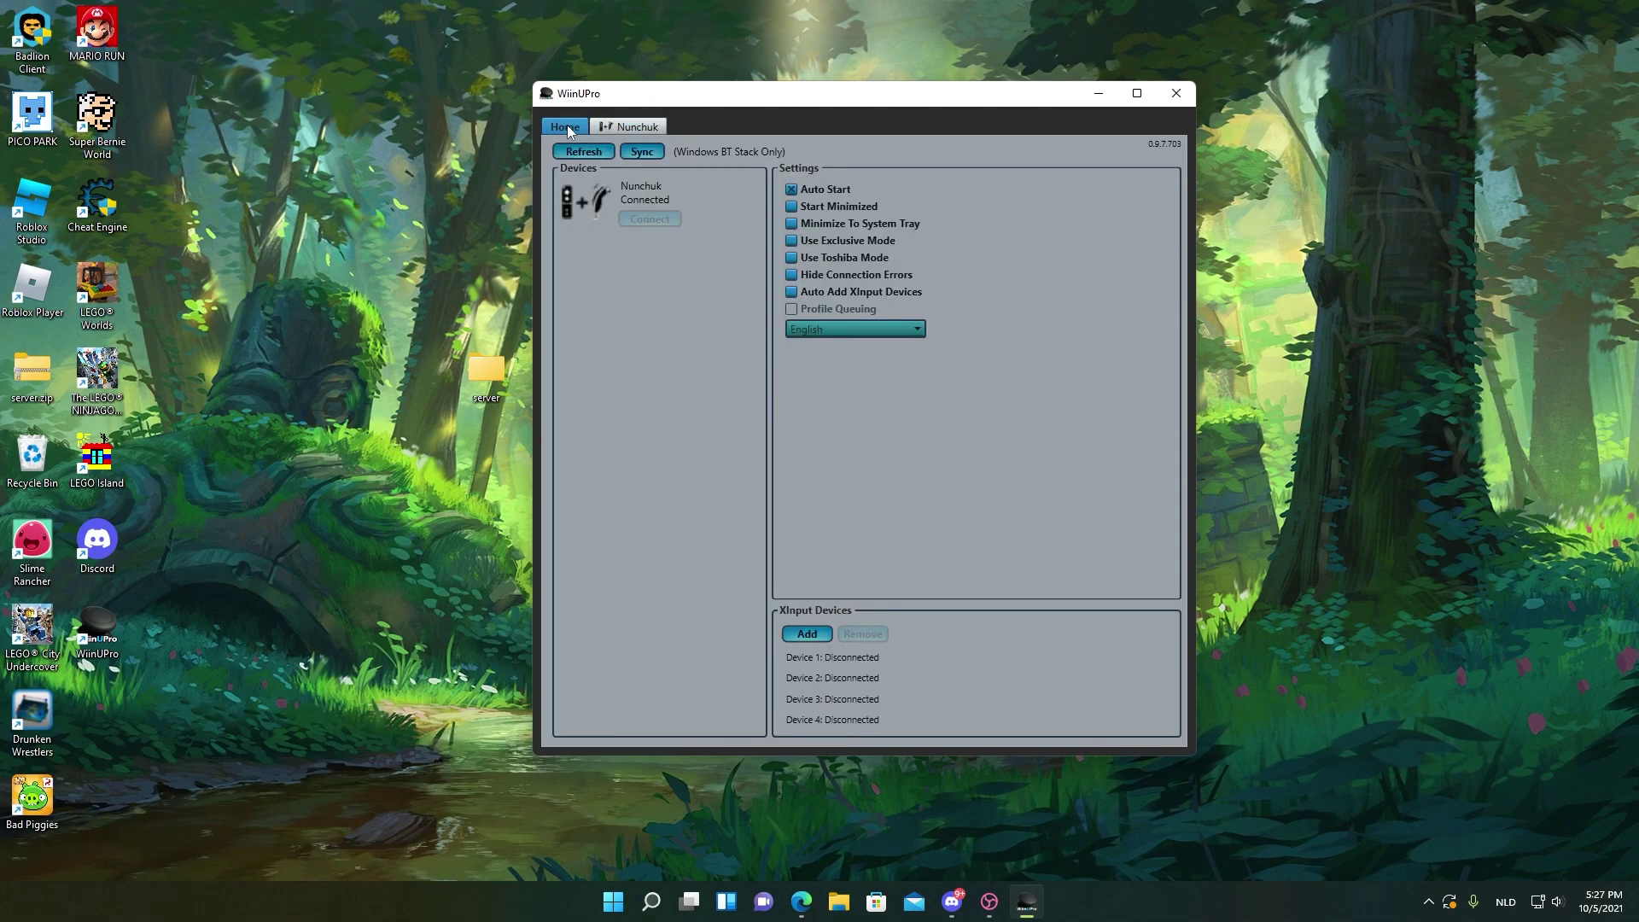
click(807, 635)
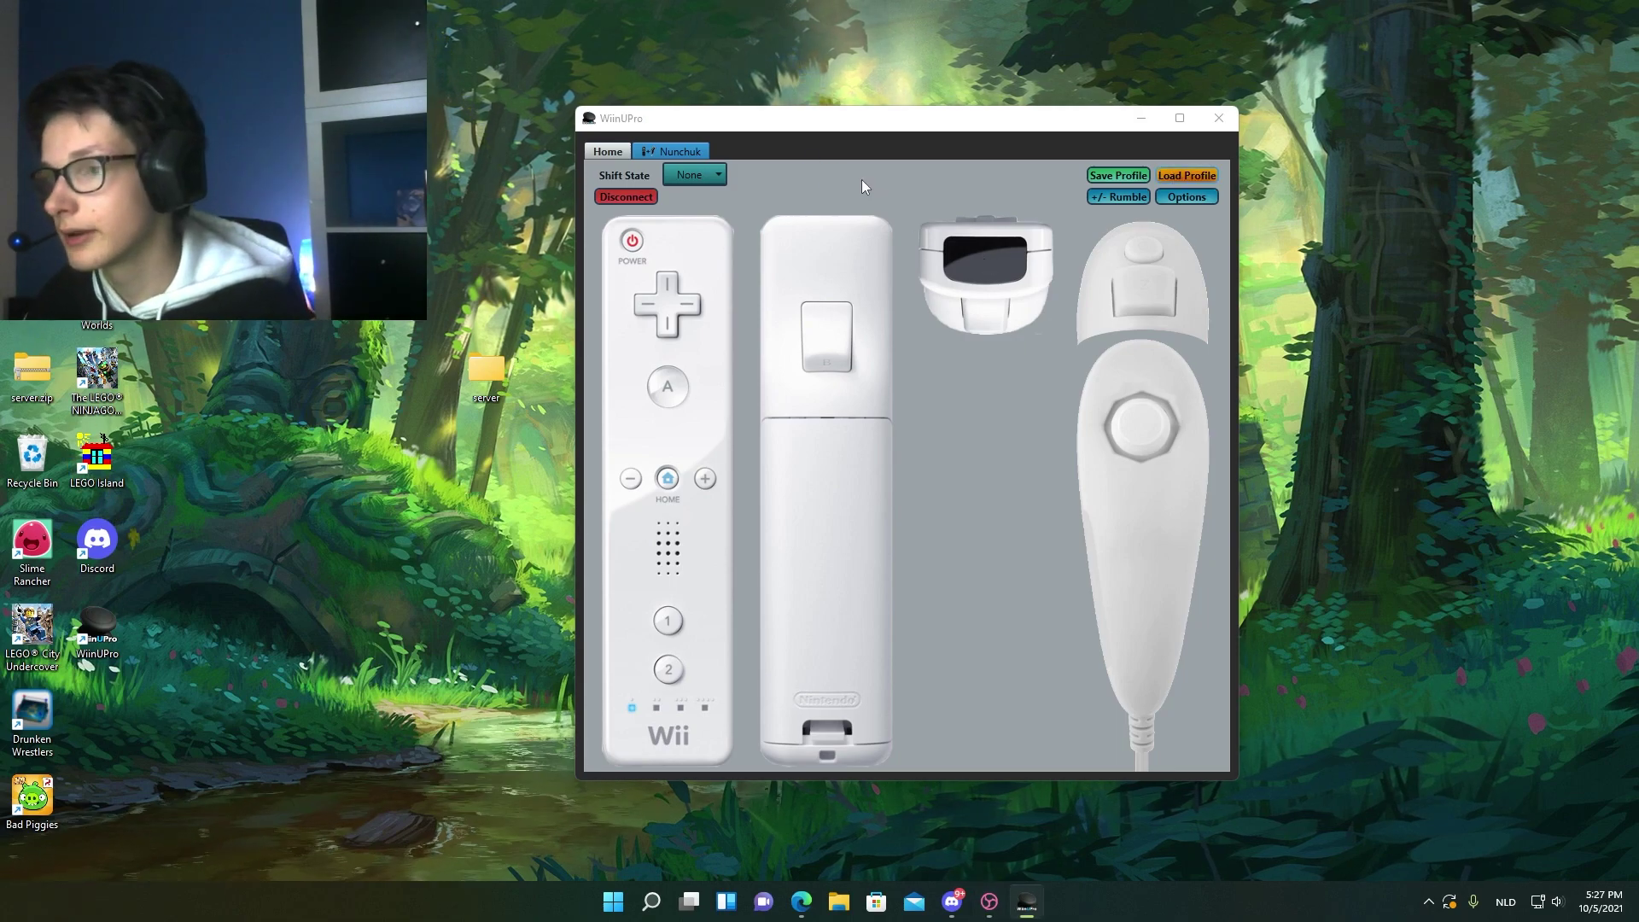
Quick-assign WASD to the Nunchuk joystick and check its Up key assignment
key(Escape)
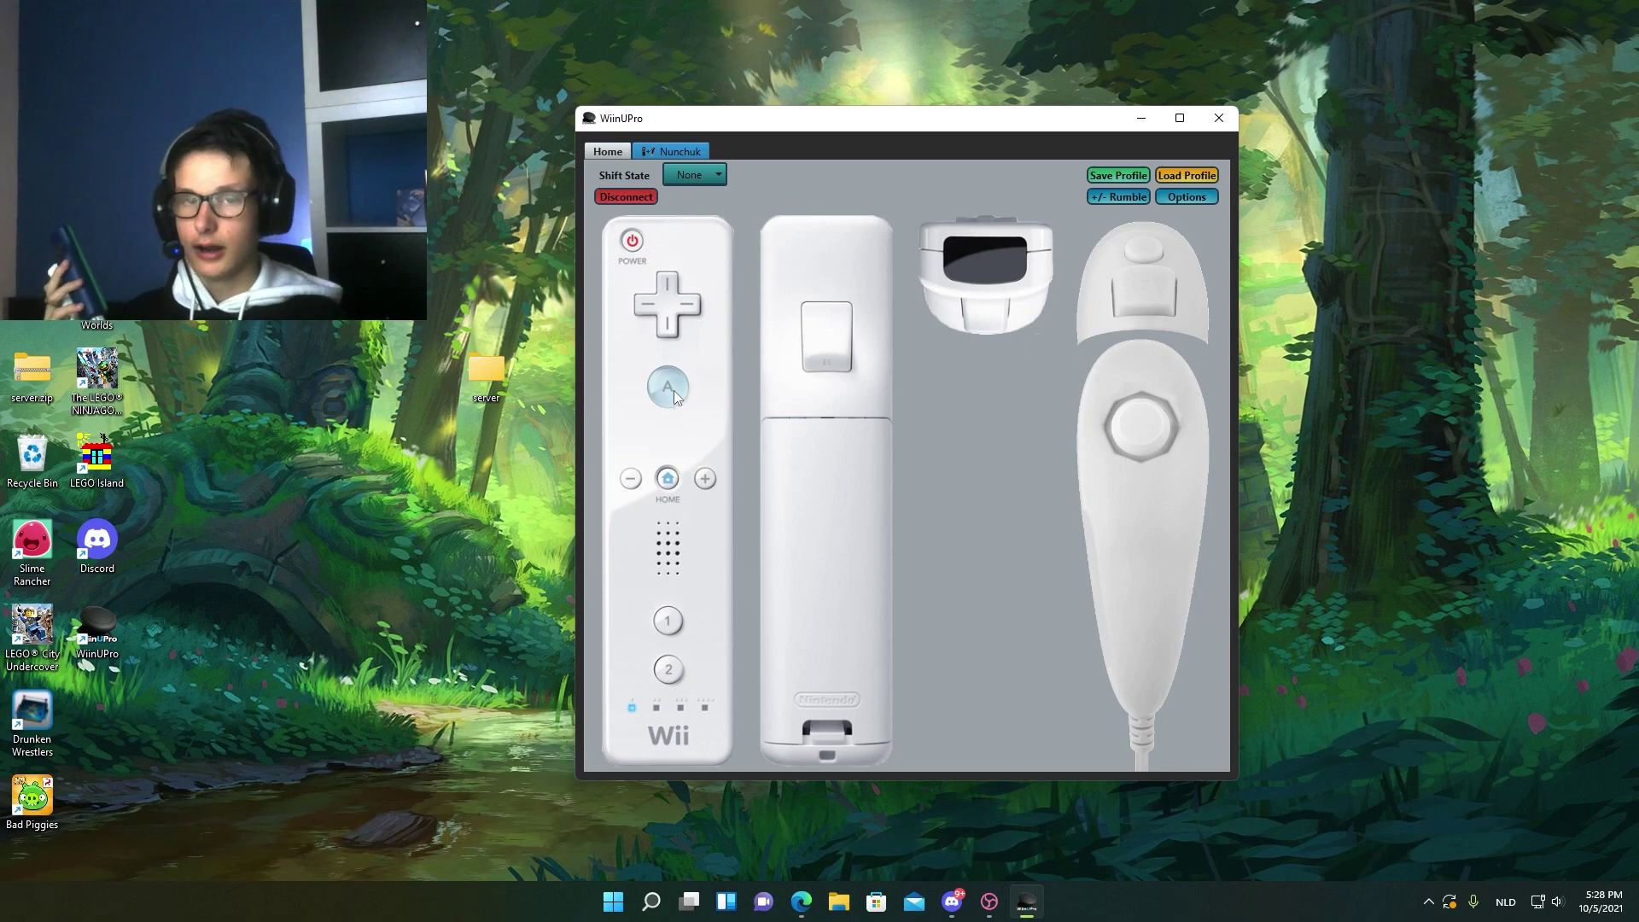
right_click(1135, 424)
mouse_move(1154, 538)
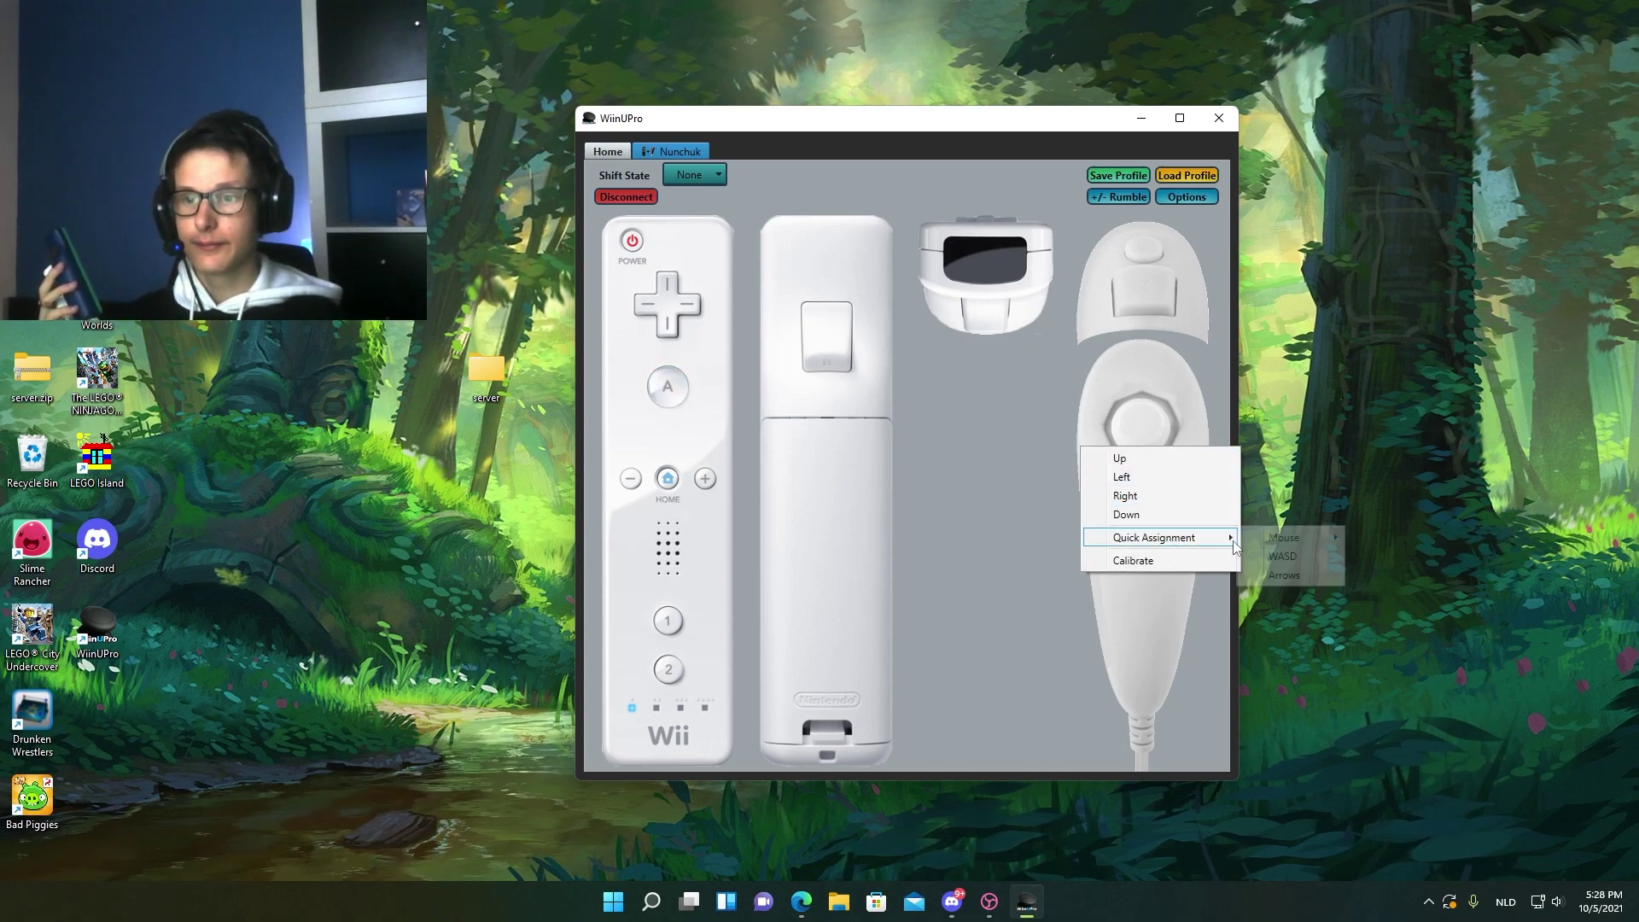
click(1266, 556)
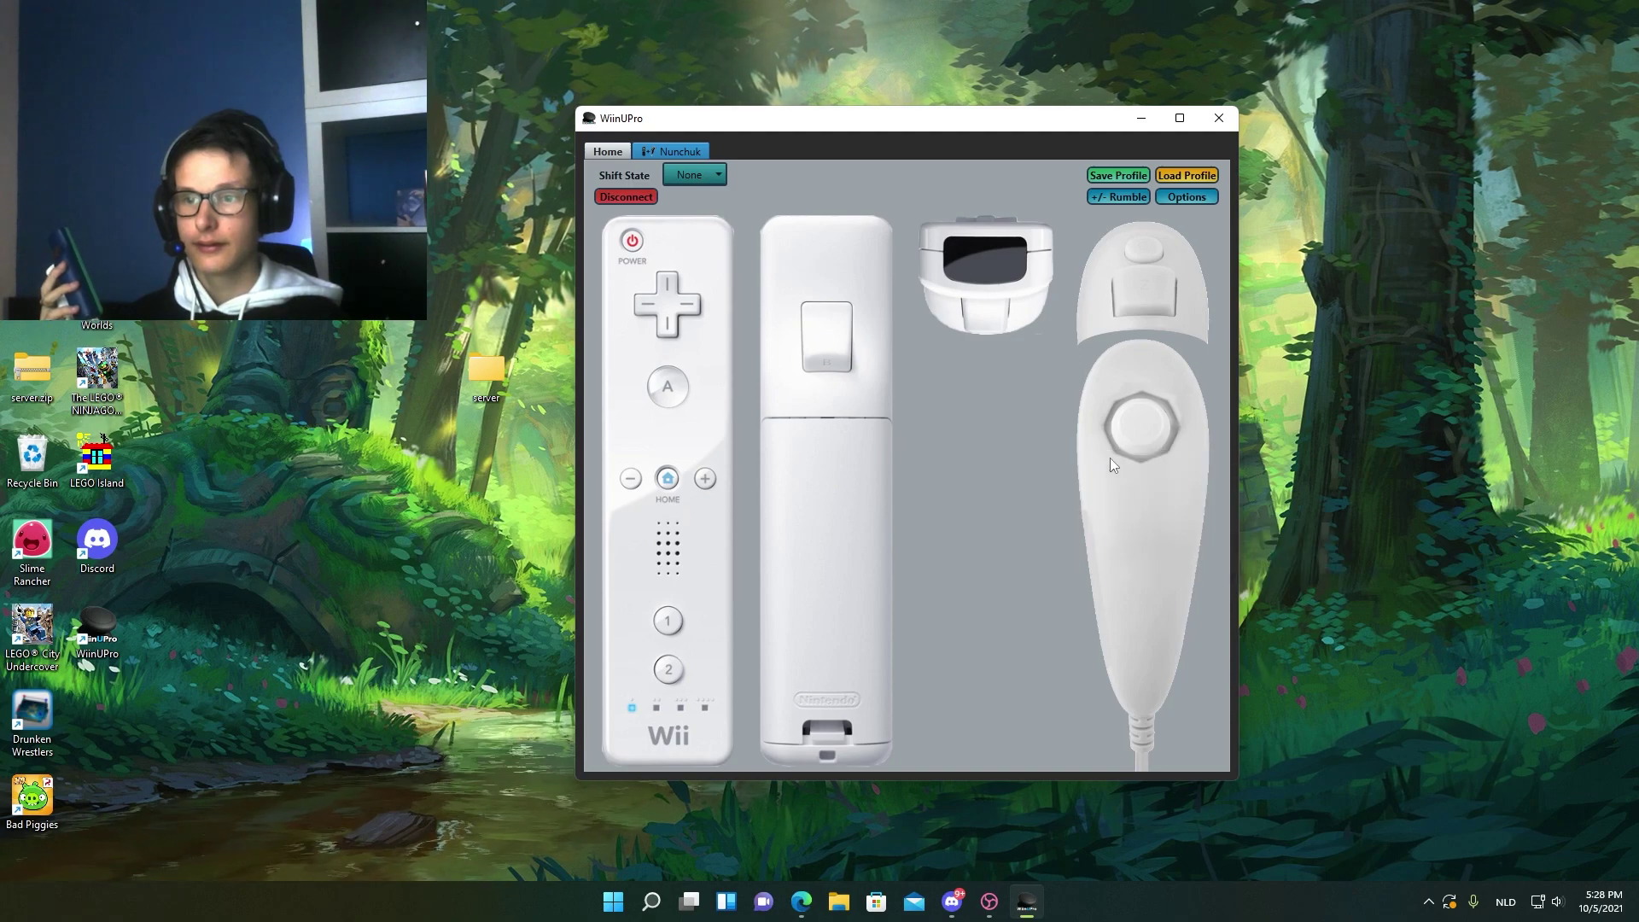
right_click(1117, 430)
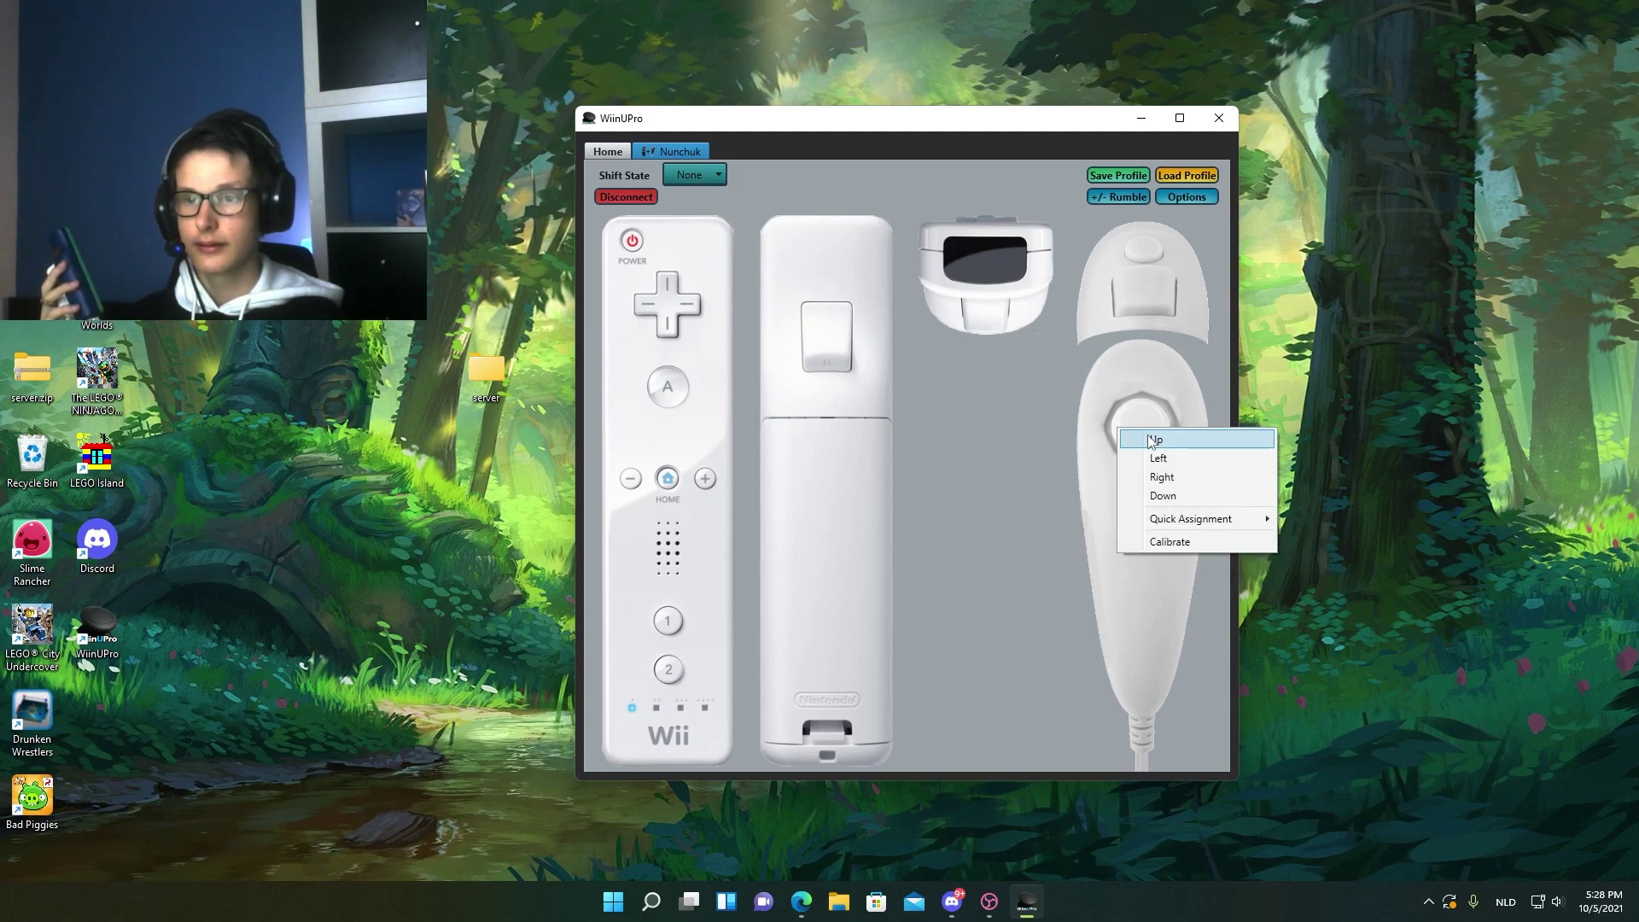
click(1153, 439)
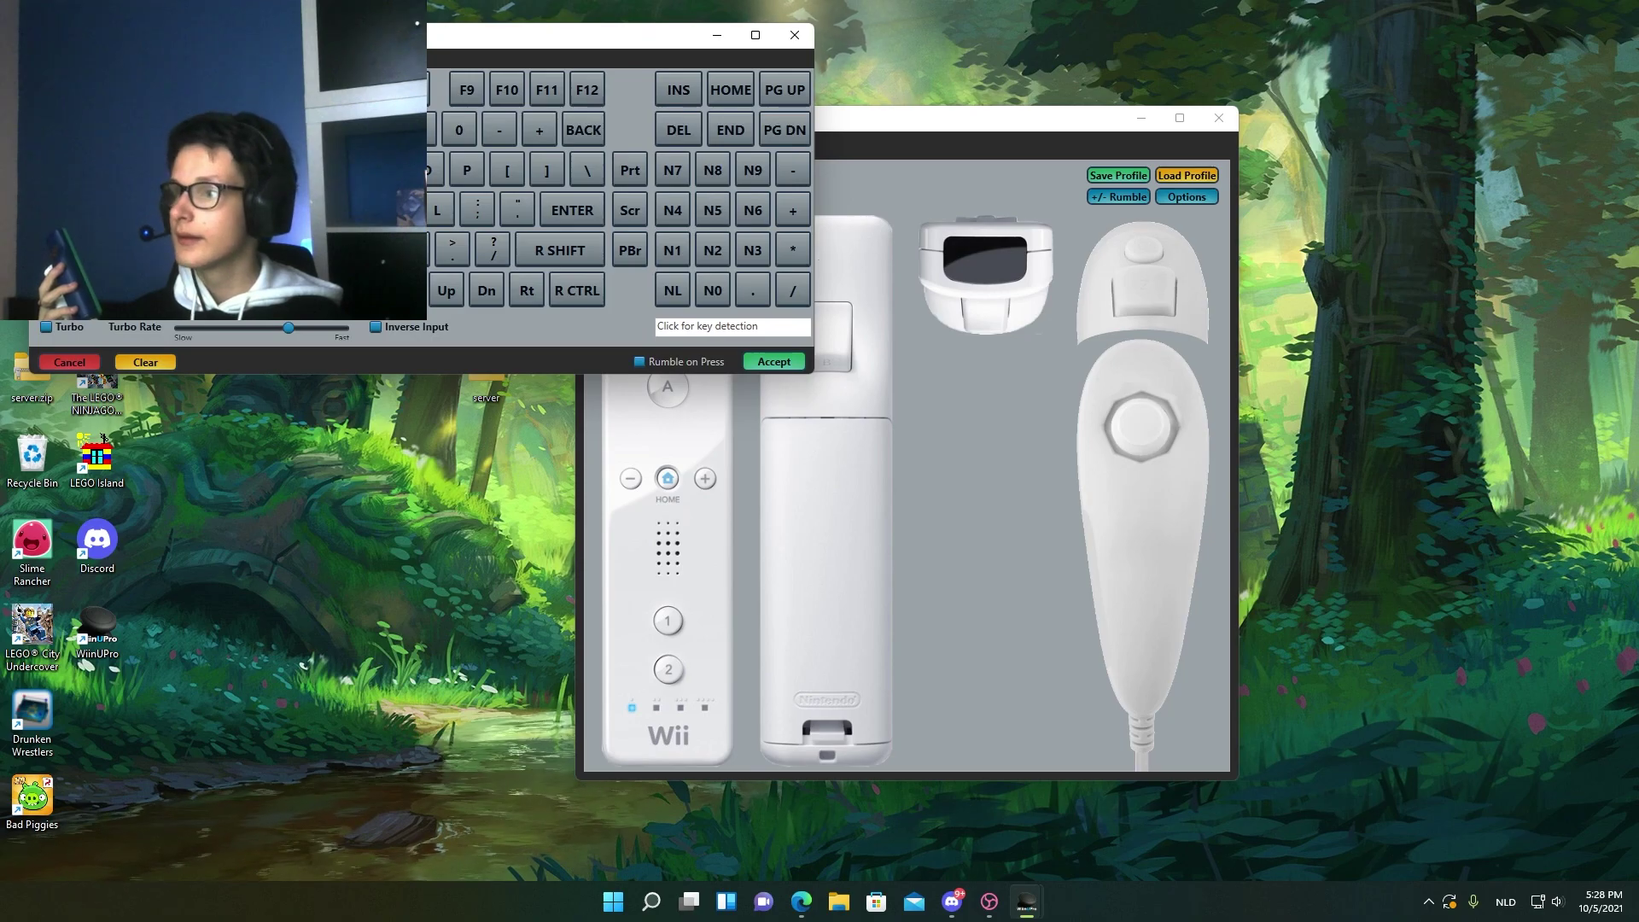
click(794, 35)
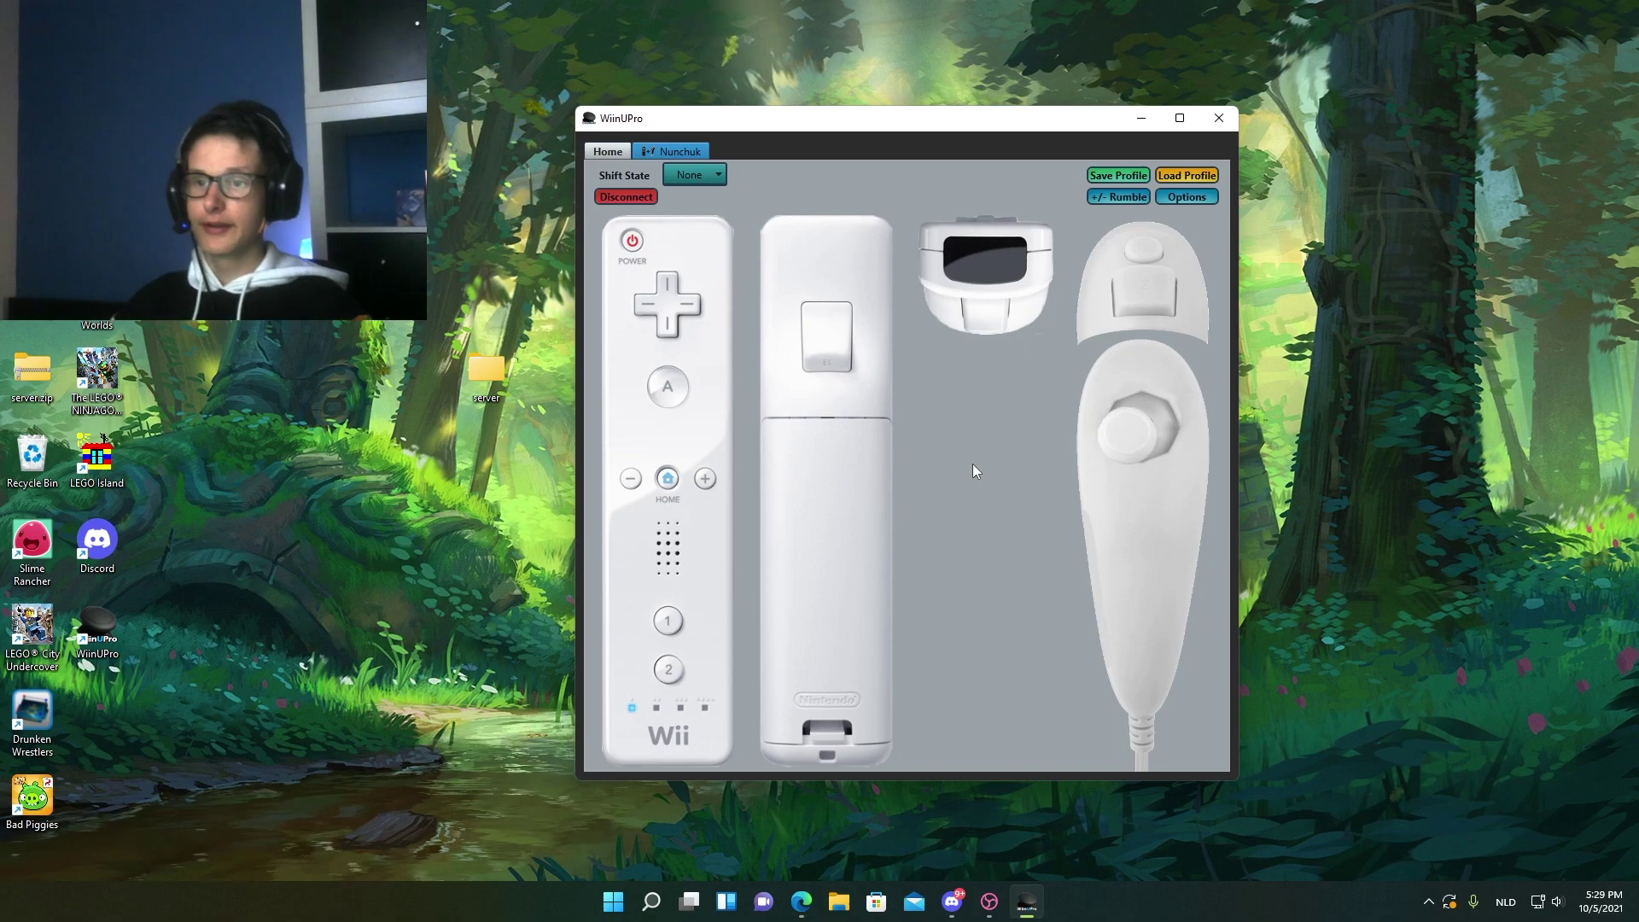
Open Gamepad Viewer in Edge and set Currently Viewing to Player 1
click(801, 902)
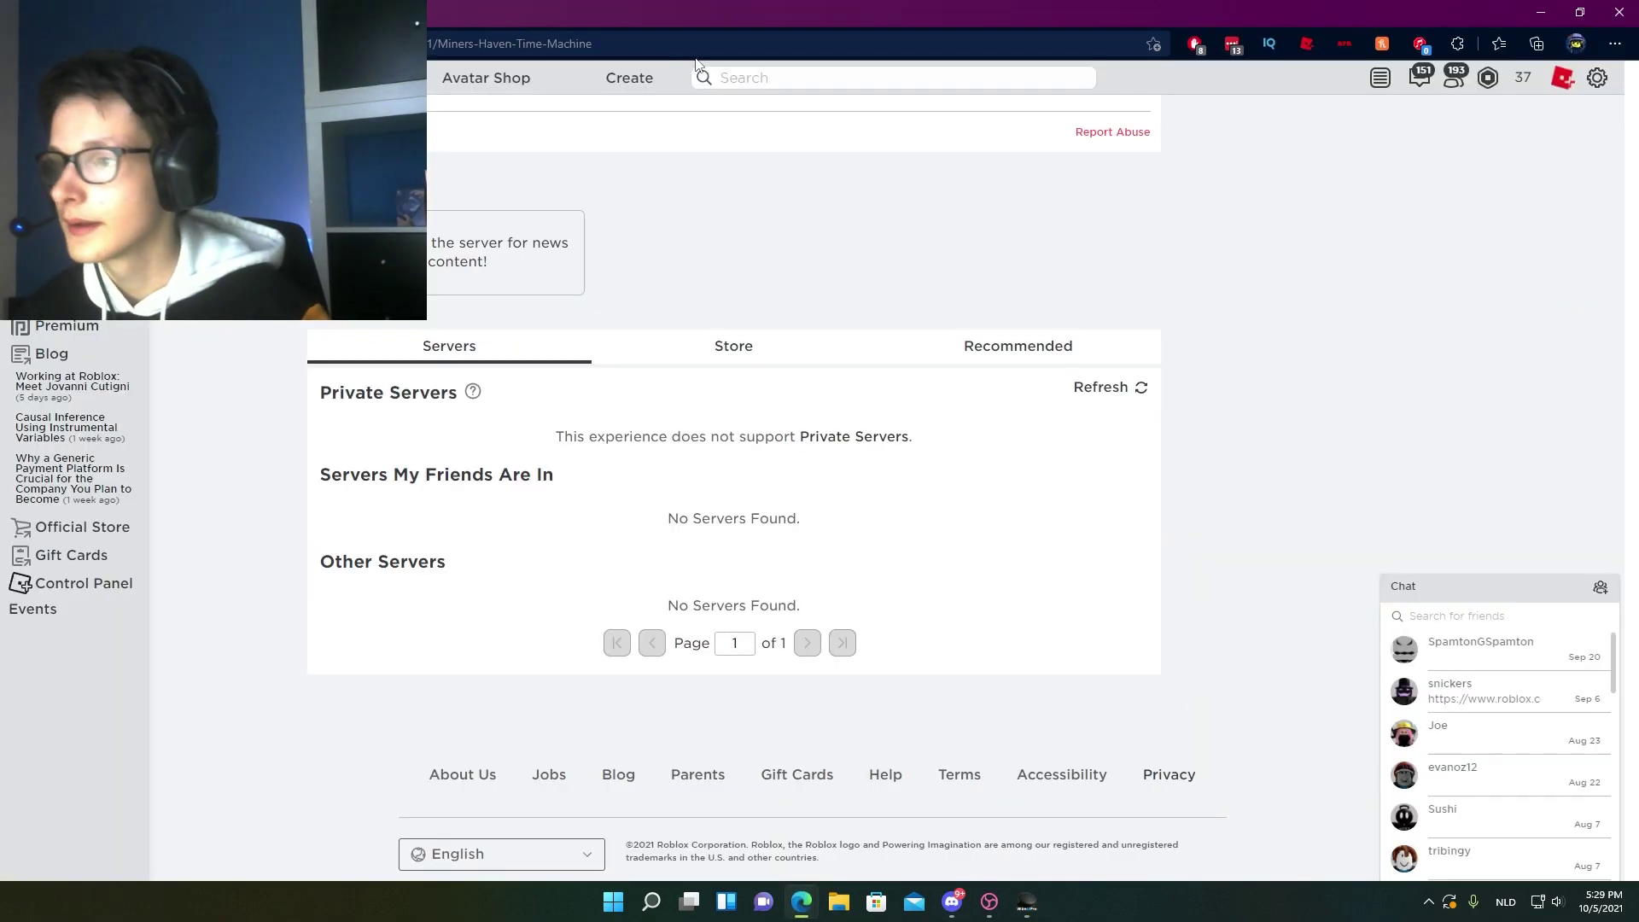
click(636, 43)
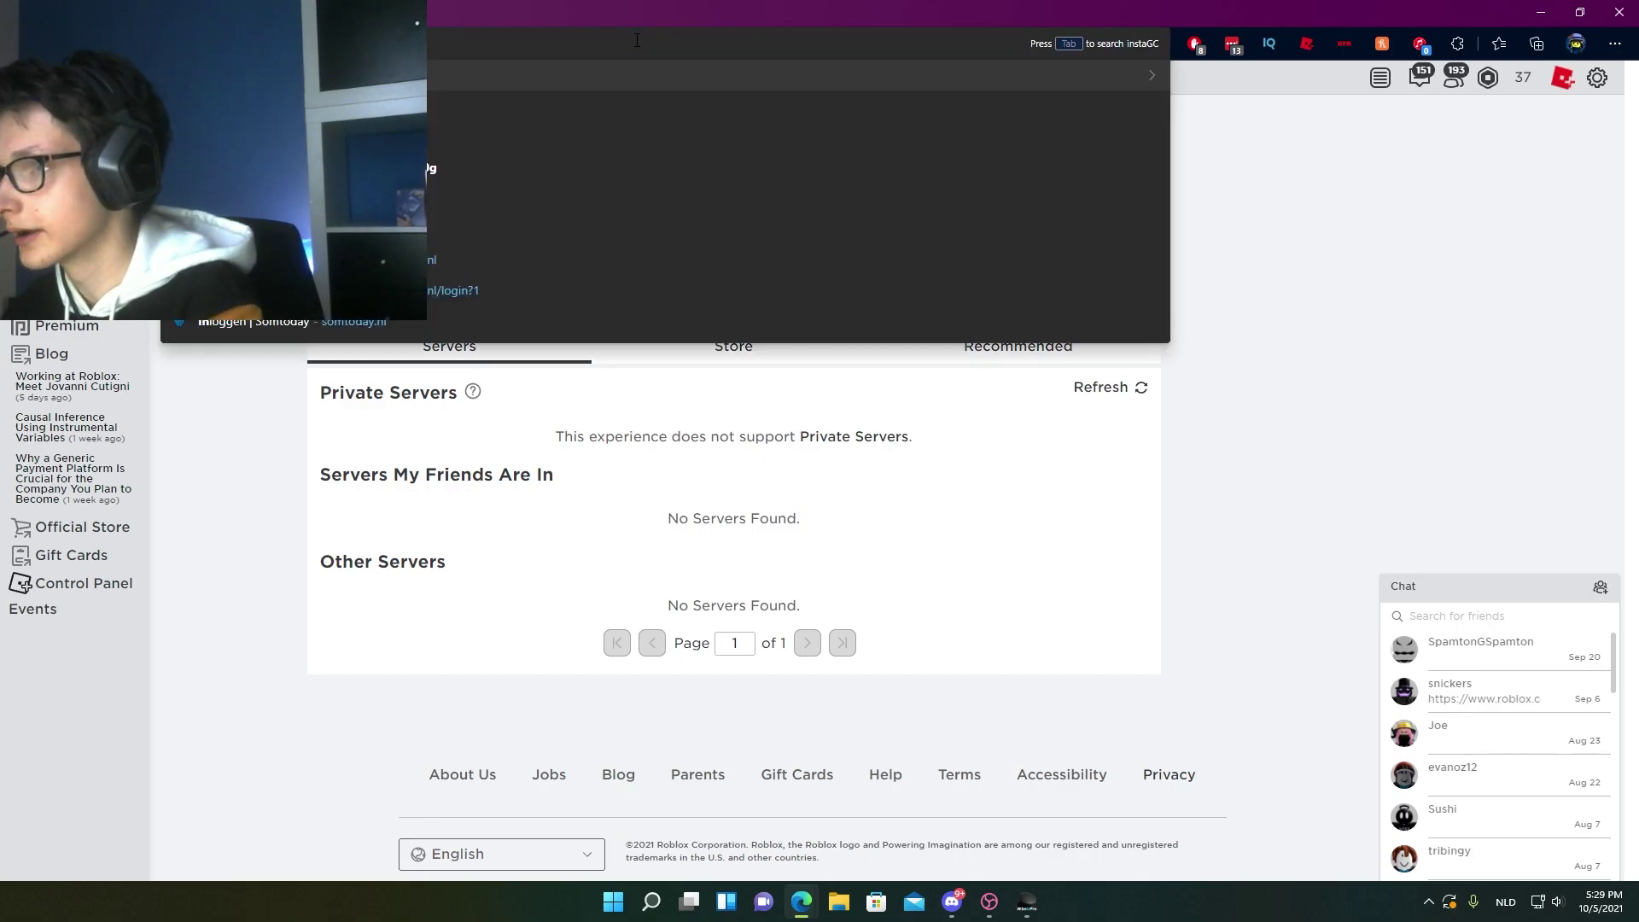
key(alt+Left)
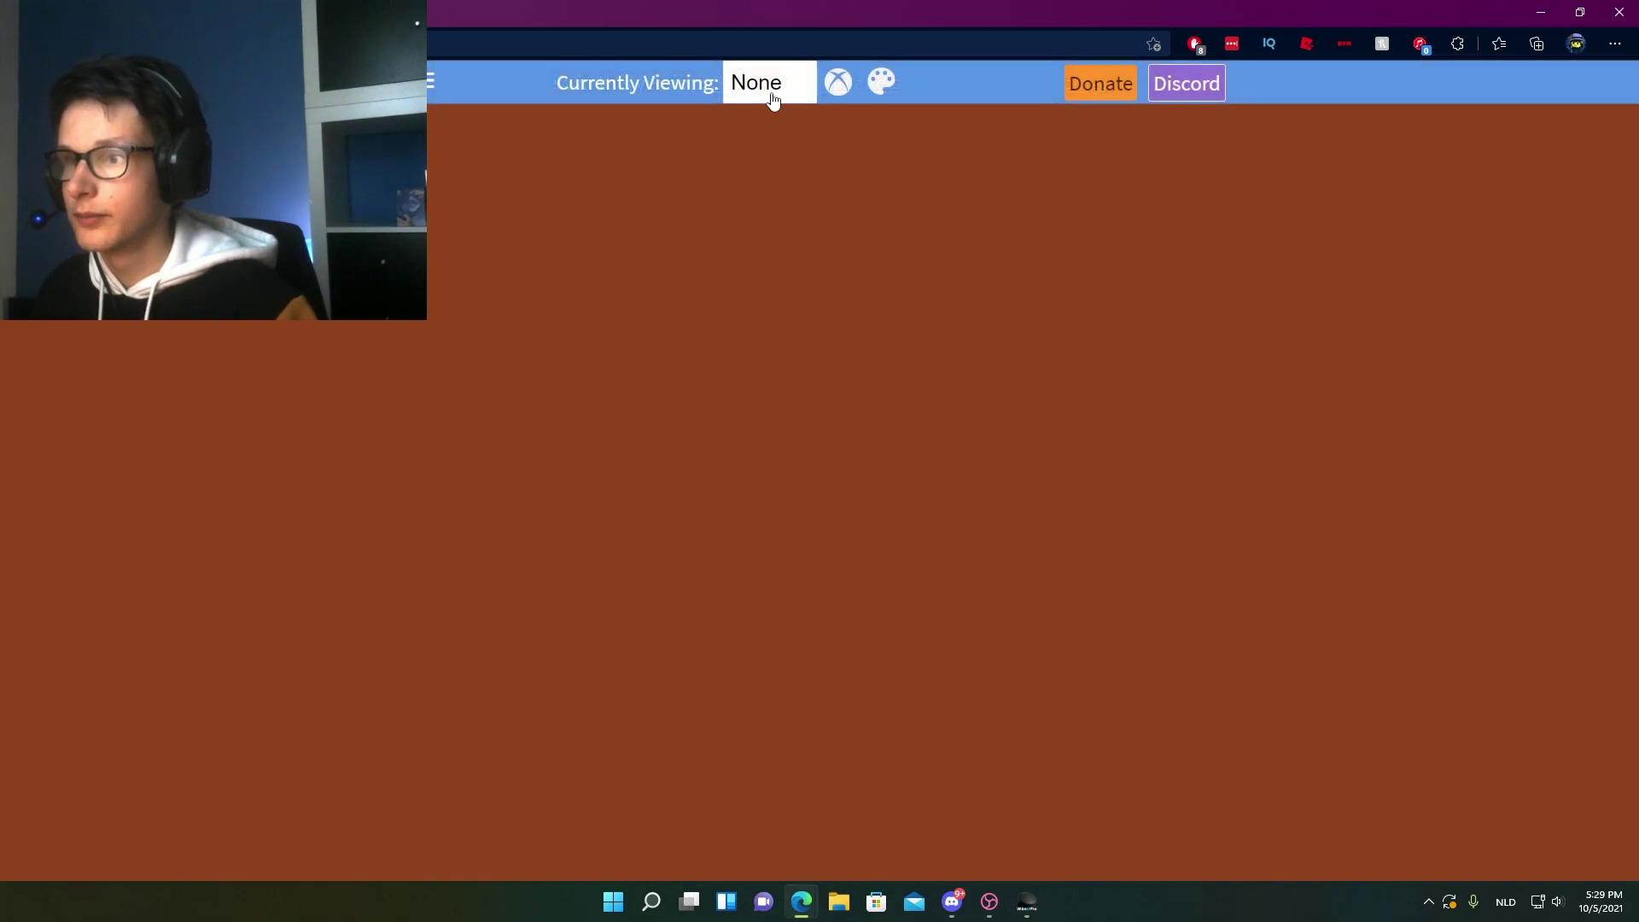
click(771, 89)
click(769, 137)
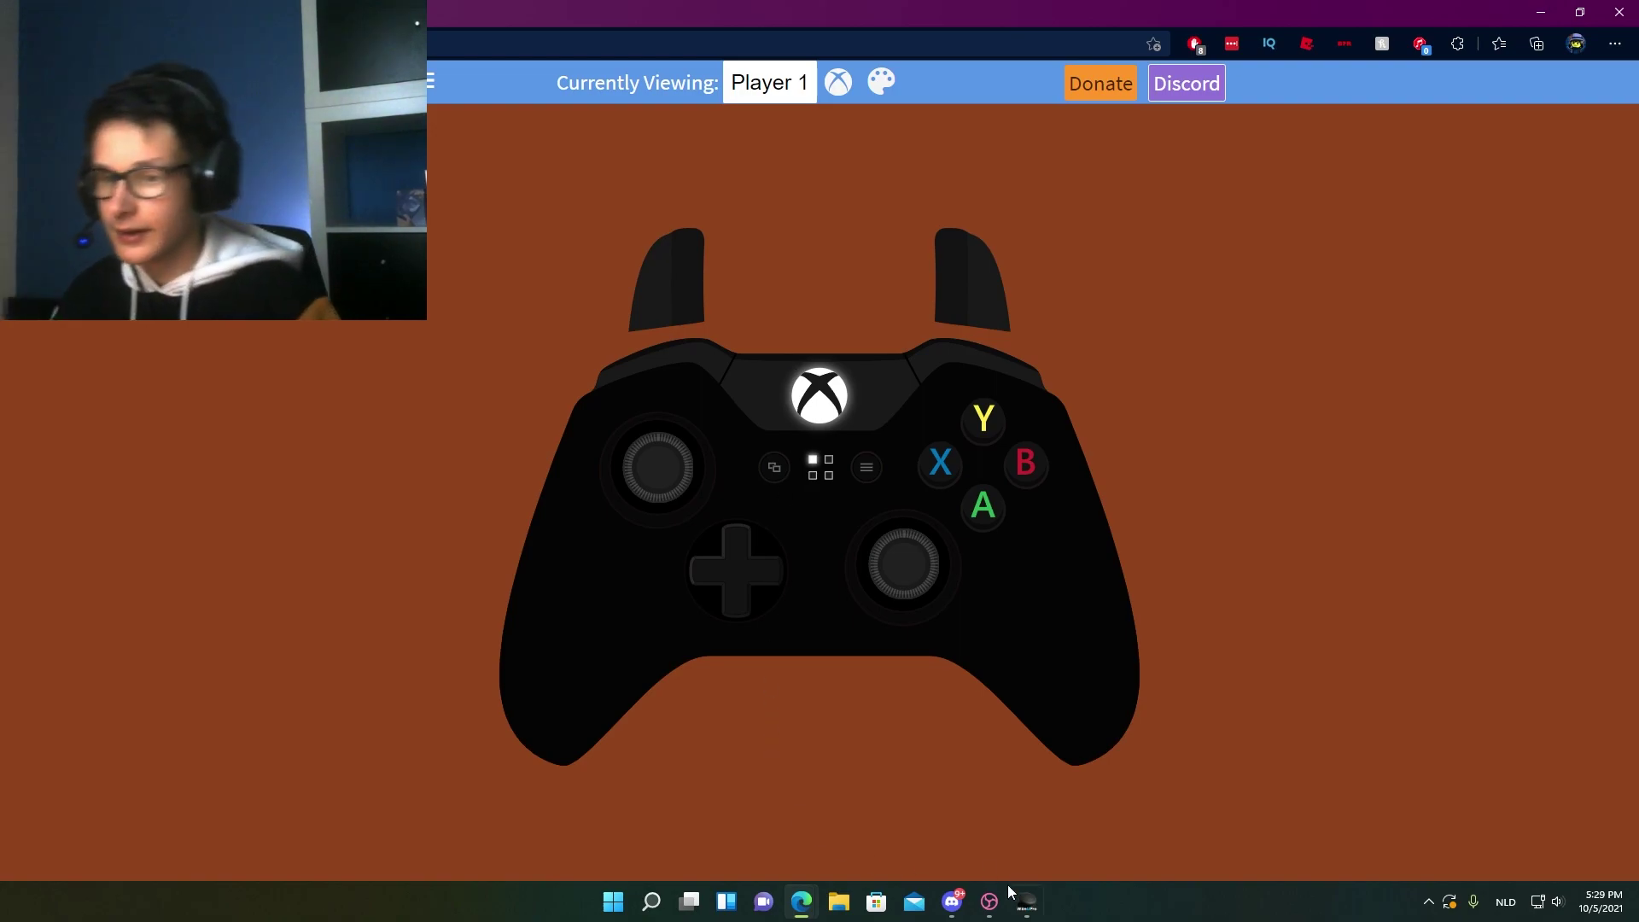
Bring WiinUPro forward and assign an Xbox input to D-pad up
key(alt+Tab)
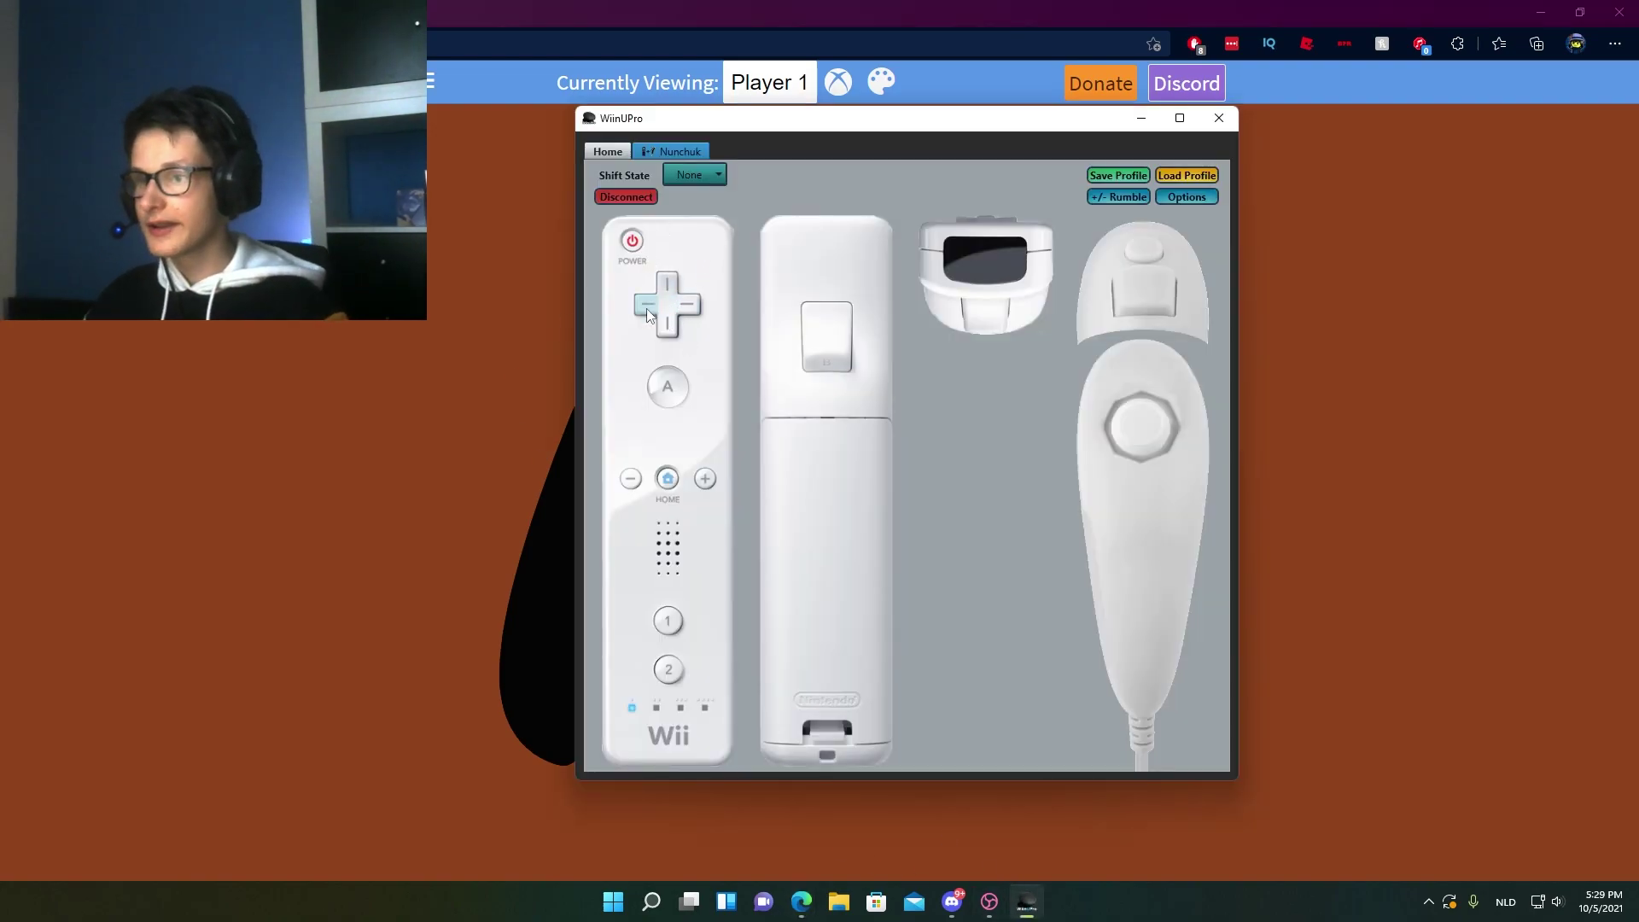
key(alt+Tab)
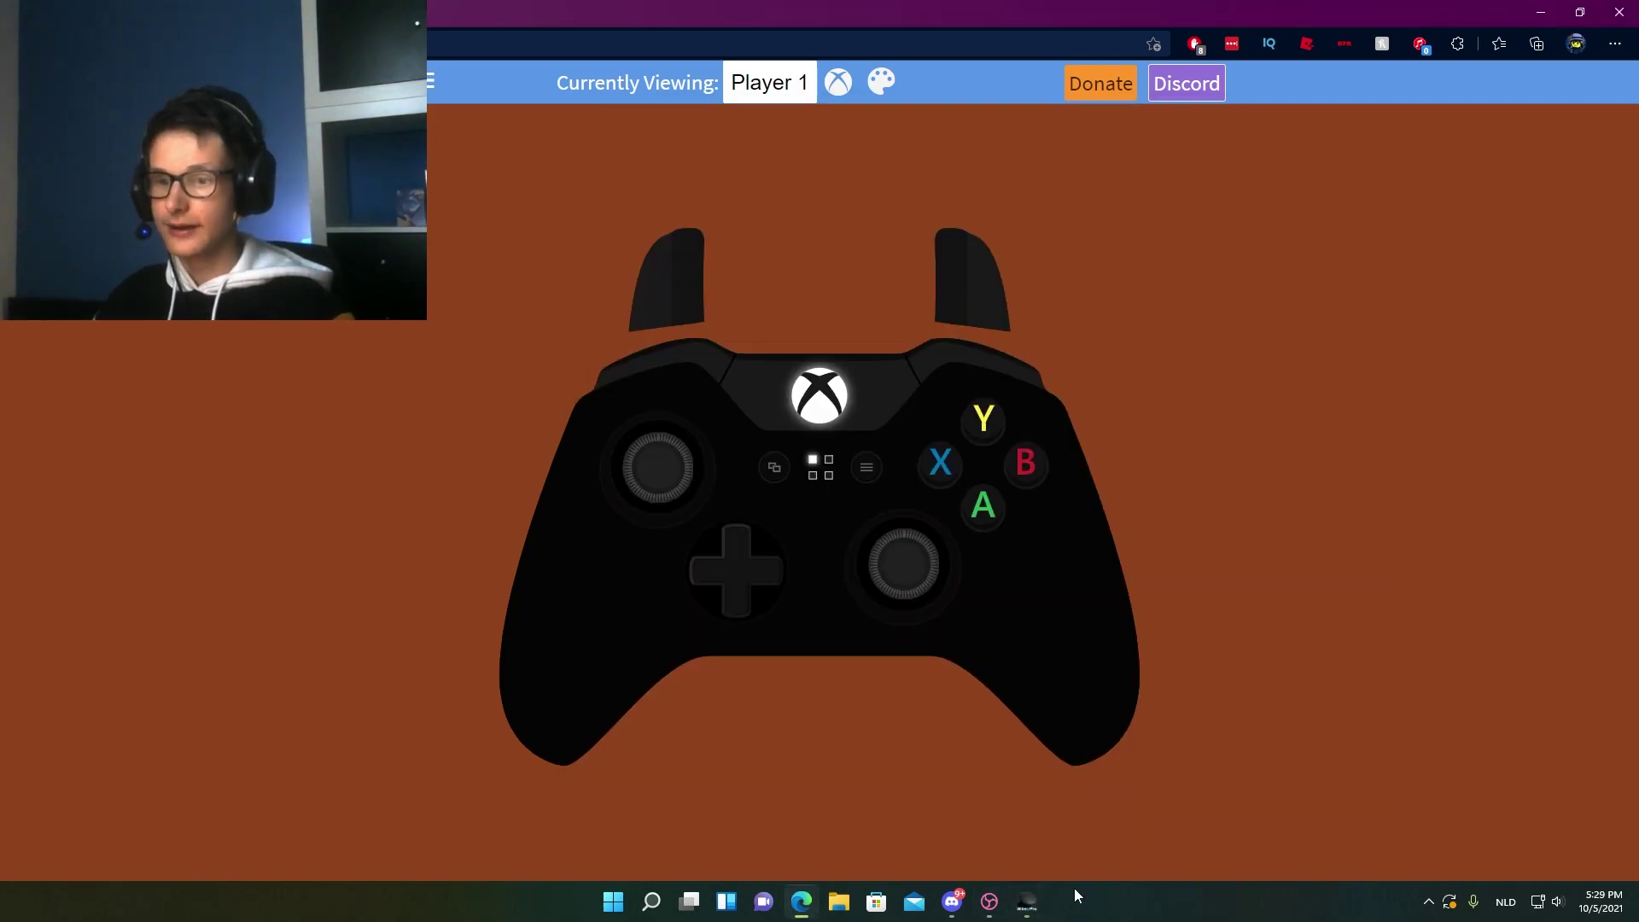
click(1026, 903)
right_click(656, 283)
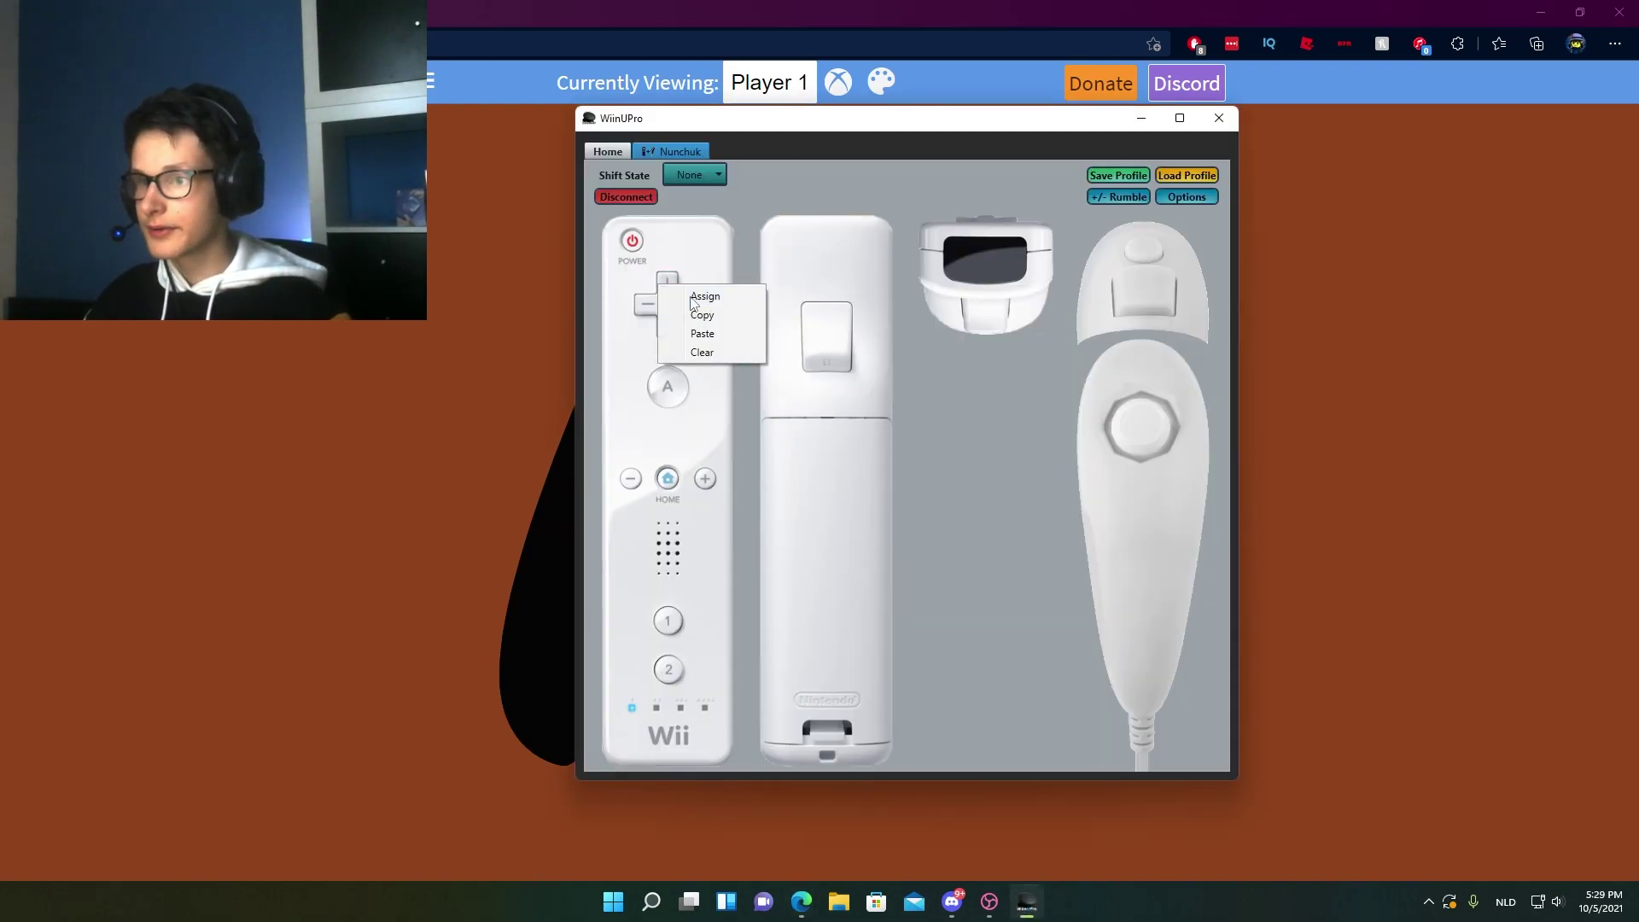
click(698, 298)
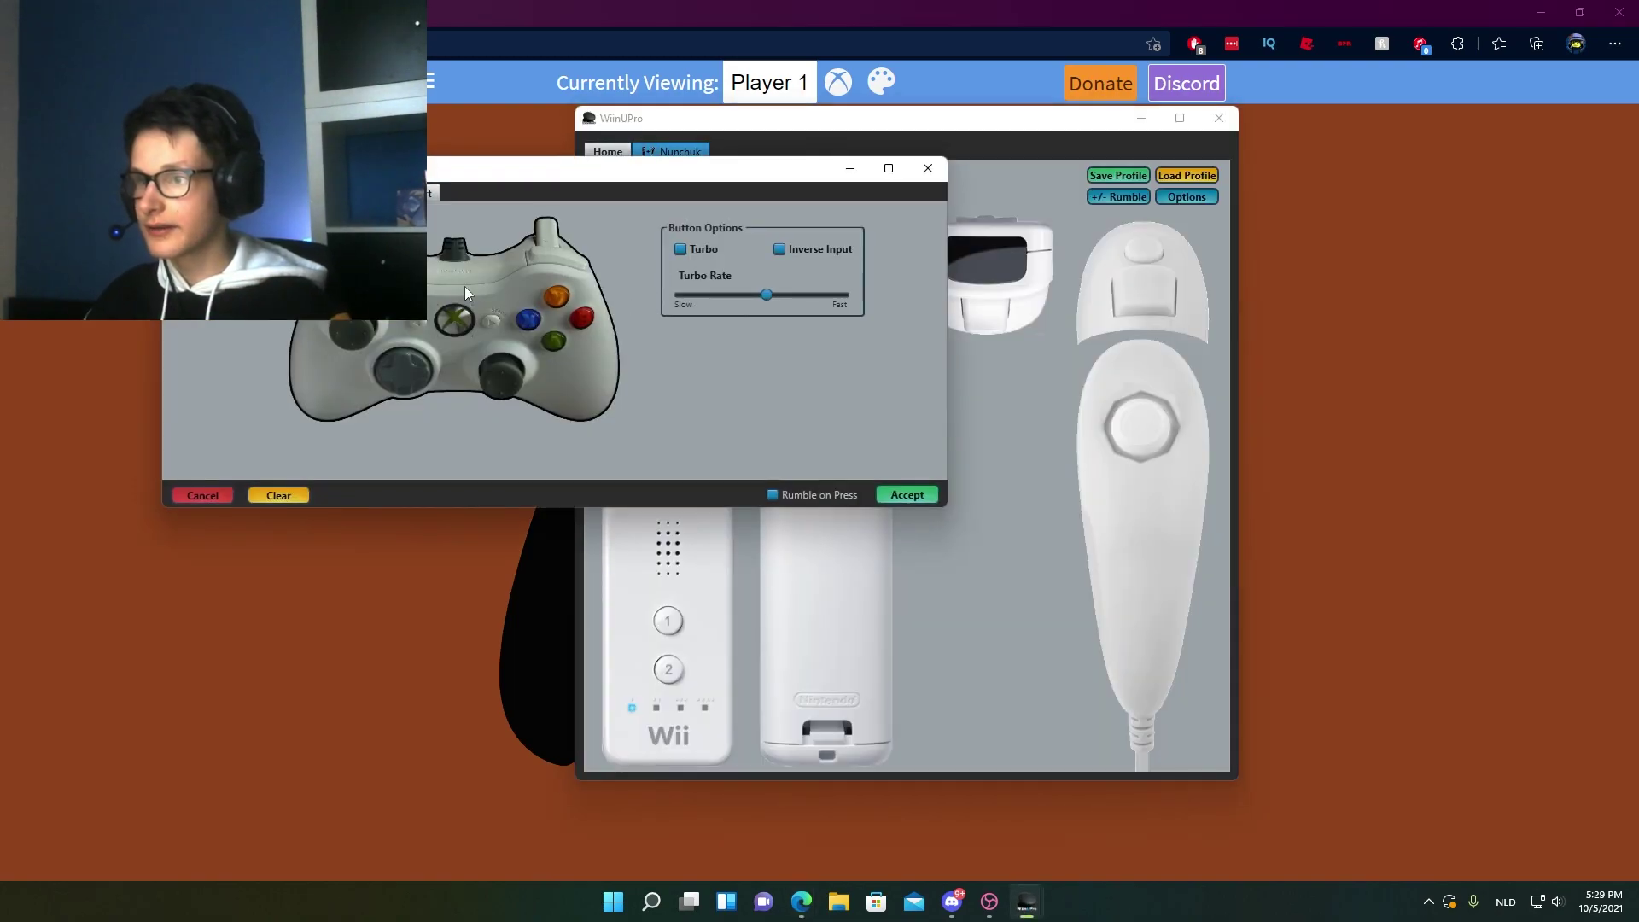
click(910, 493)
Assign Xbox inputs to the remaining three D-pad directions, including right
right_click(647, 307)
click(691, 323)
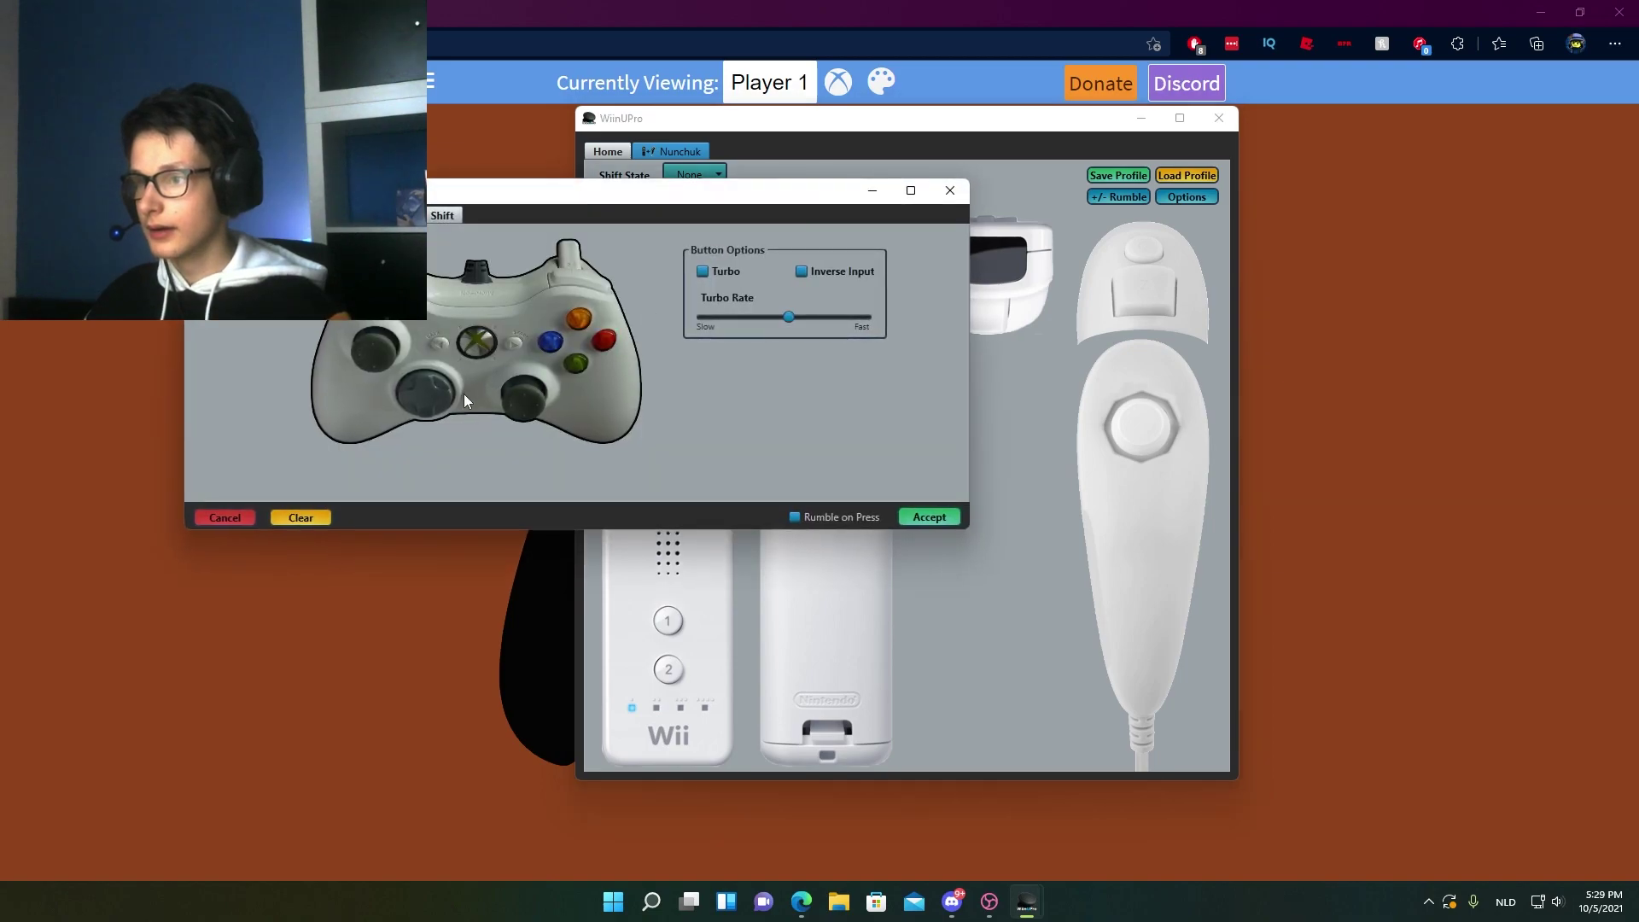
click(925, 516)
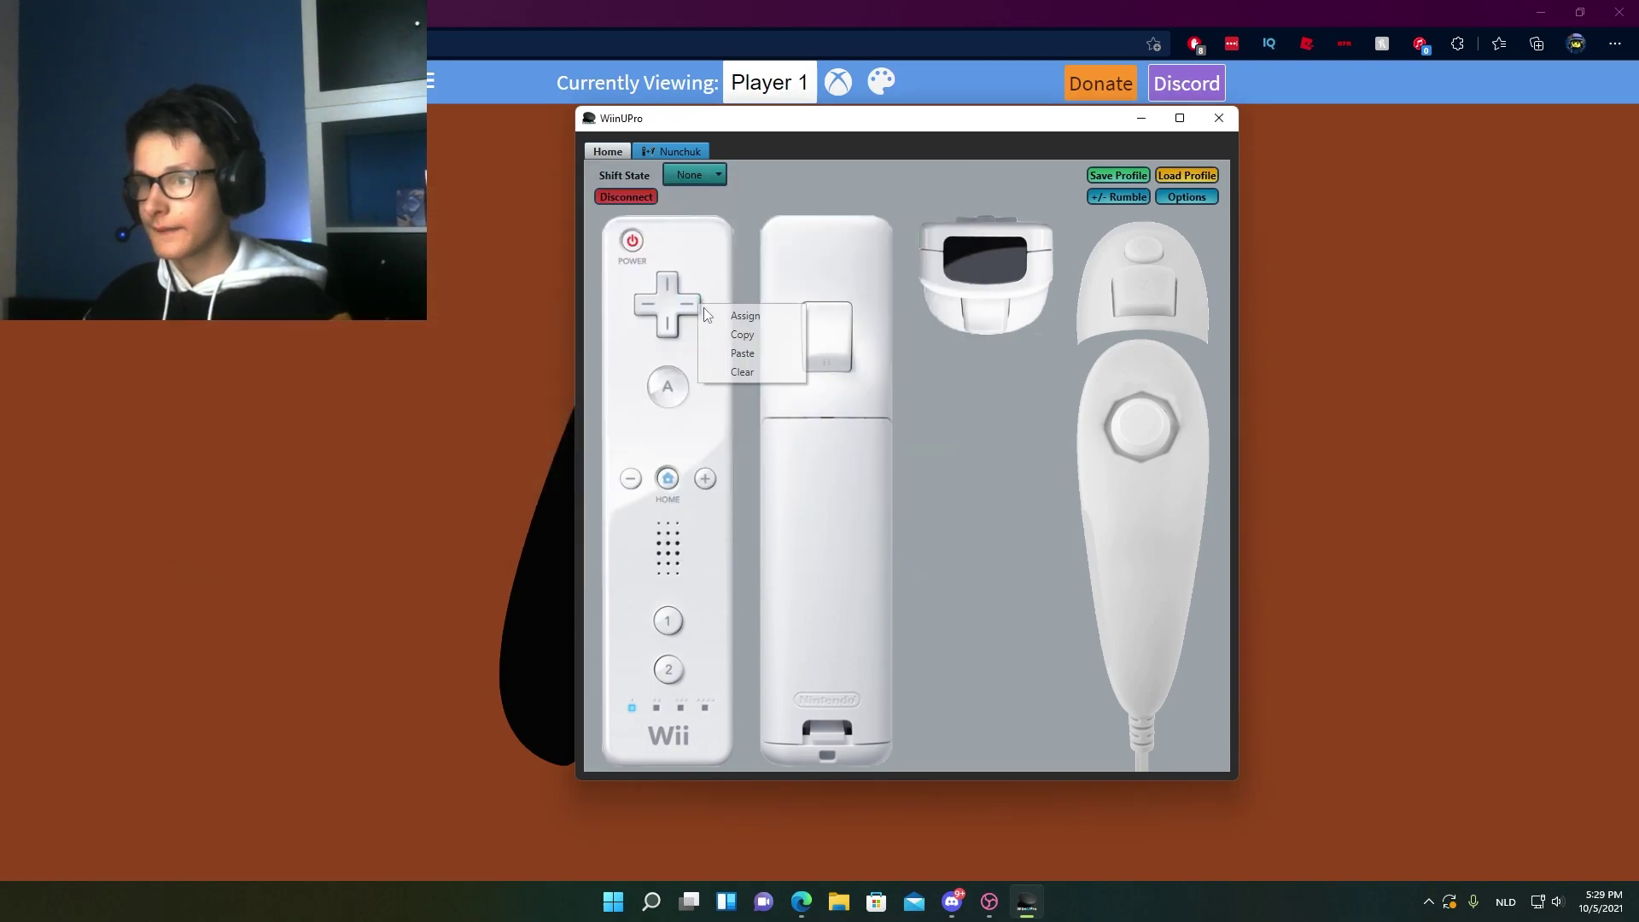
click(744, 316)
click(952, 539)
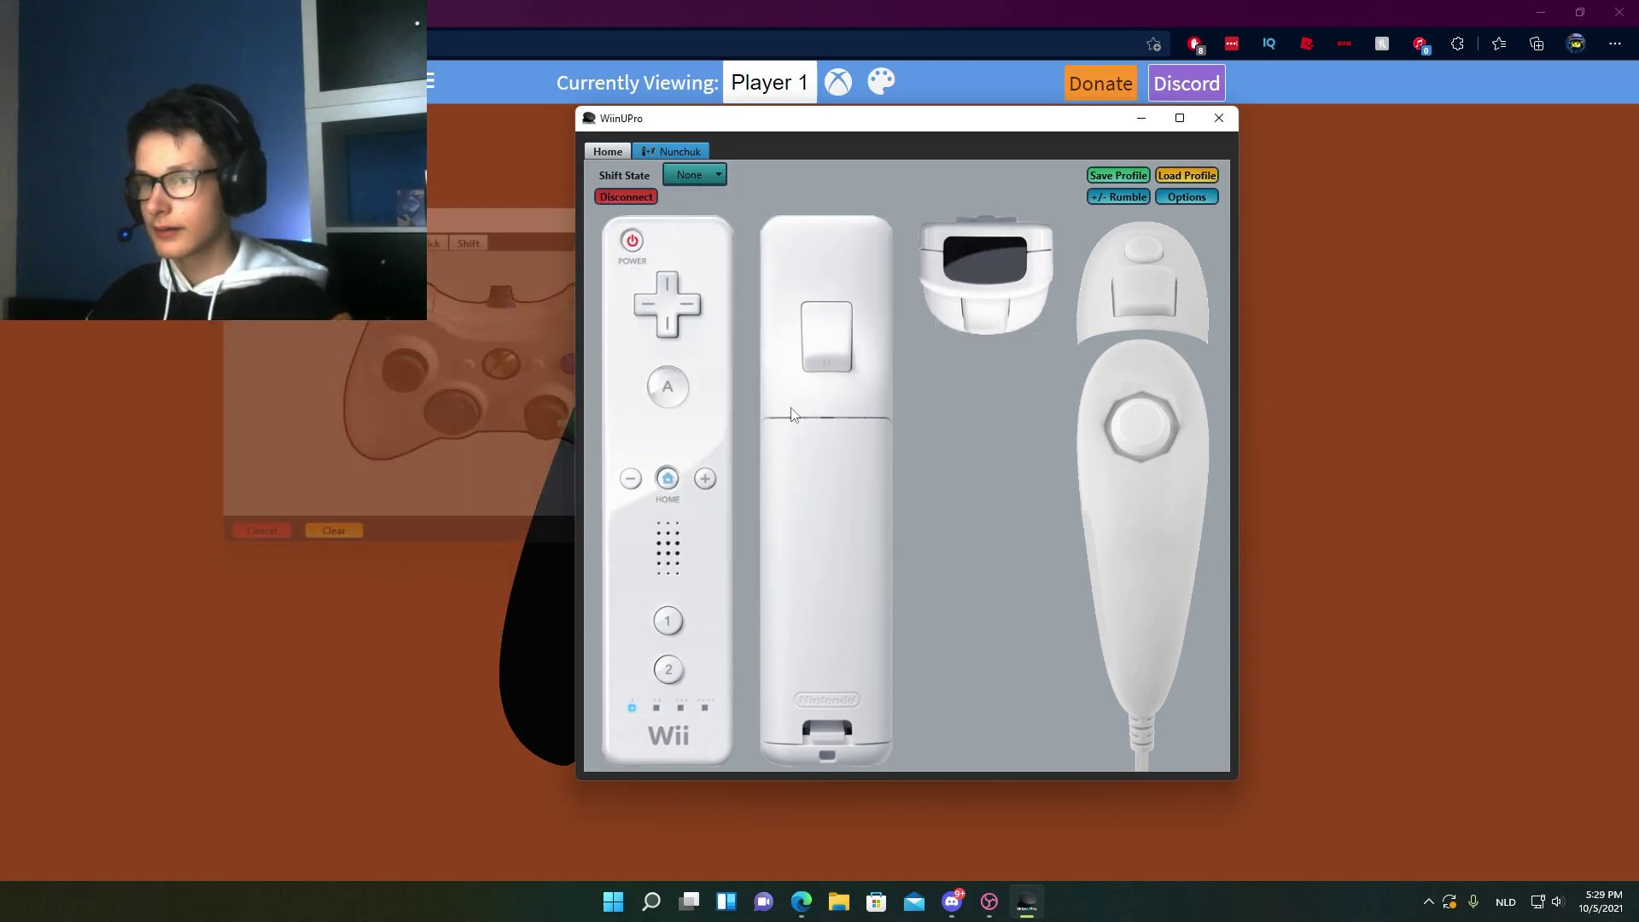
right_click(683, 332)
click(718, 339)
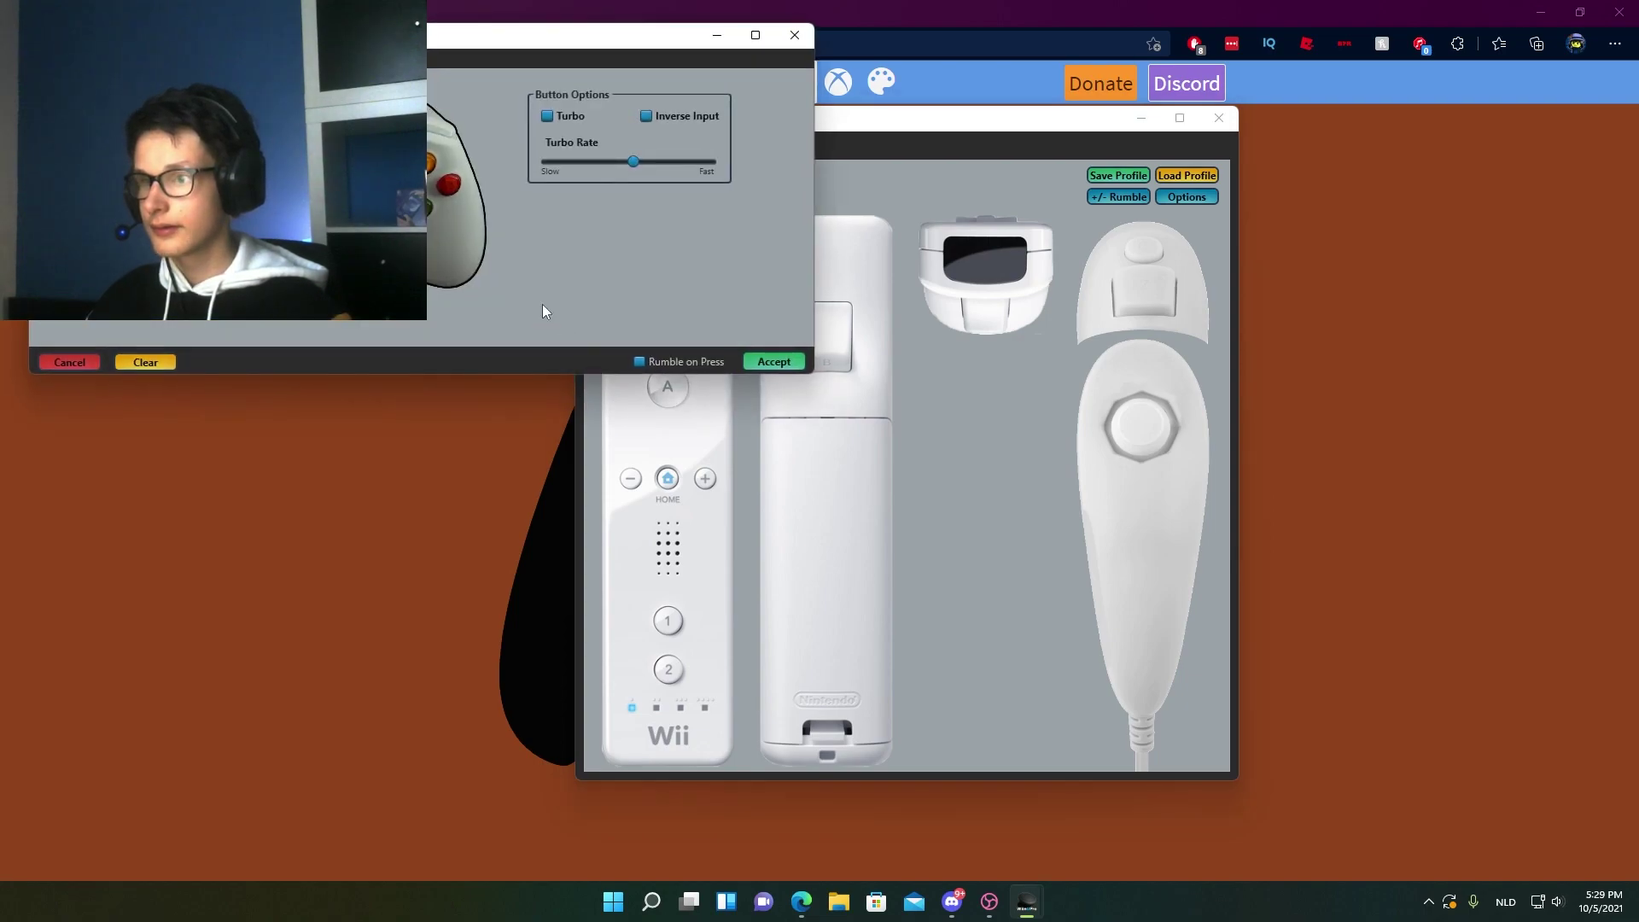
click(773, 361)
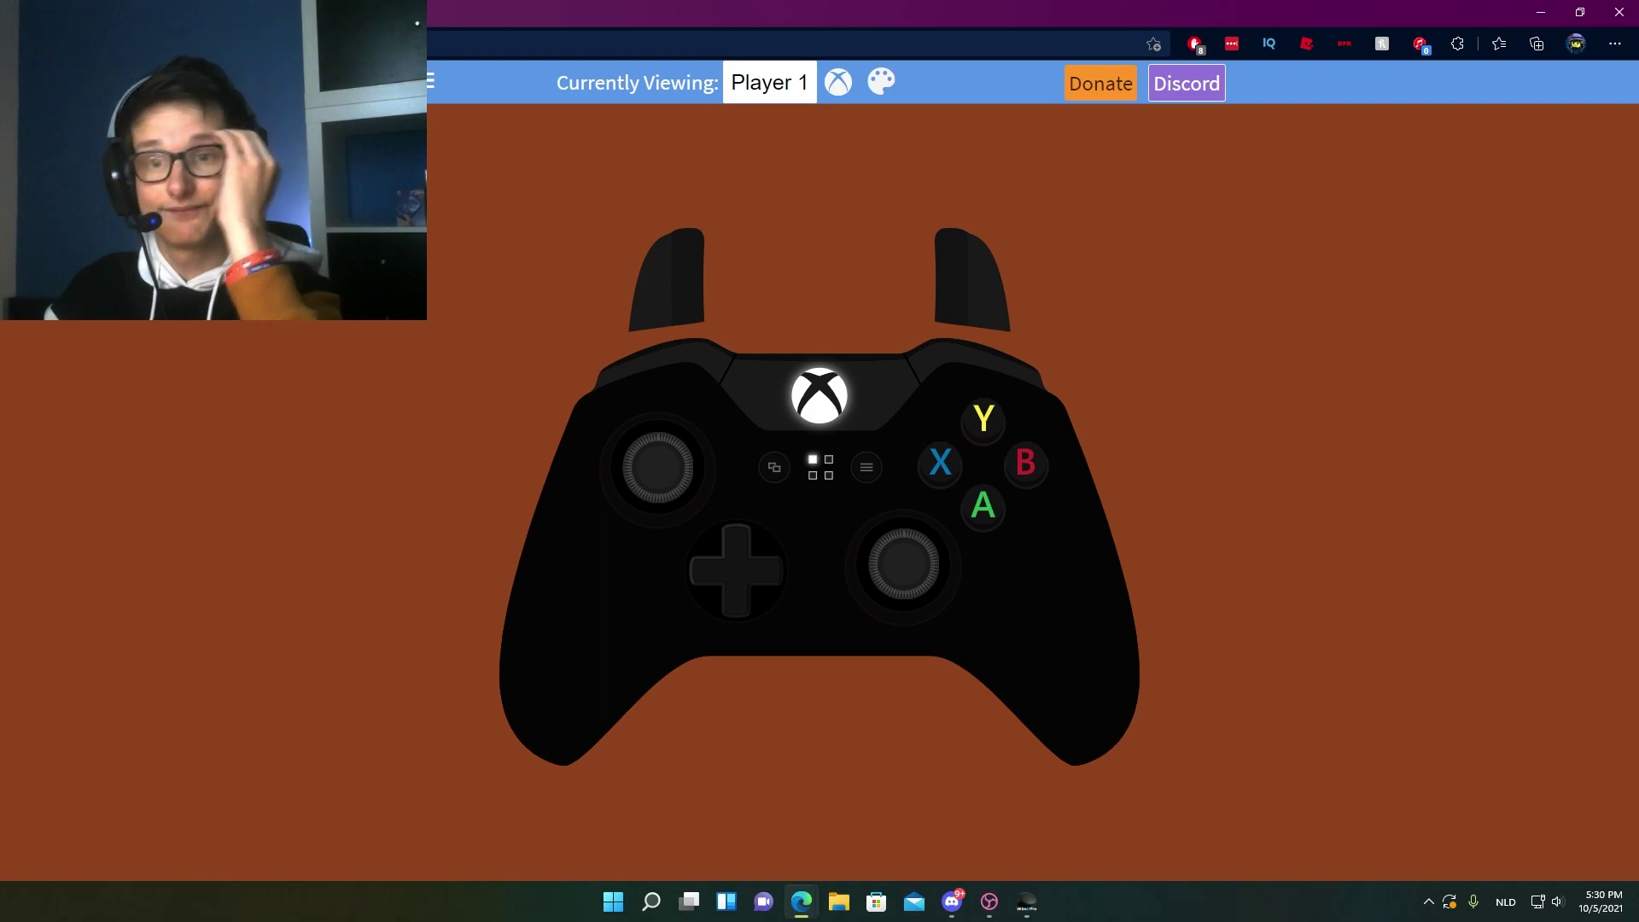
Assign the Wii Remote A button, then reassign it from the Xbox controller page
key(alt+Tab)
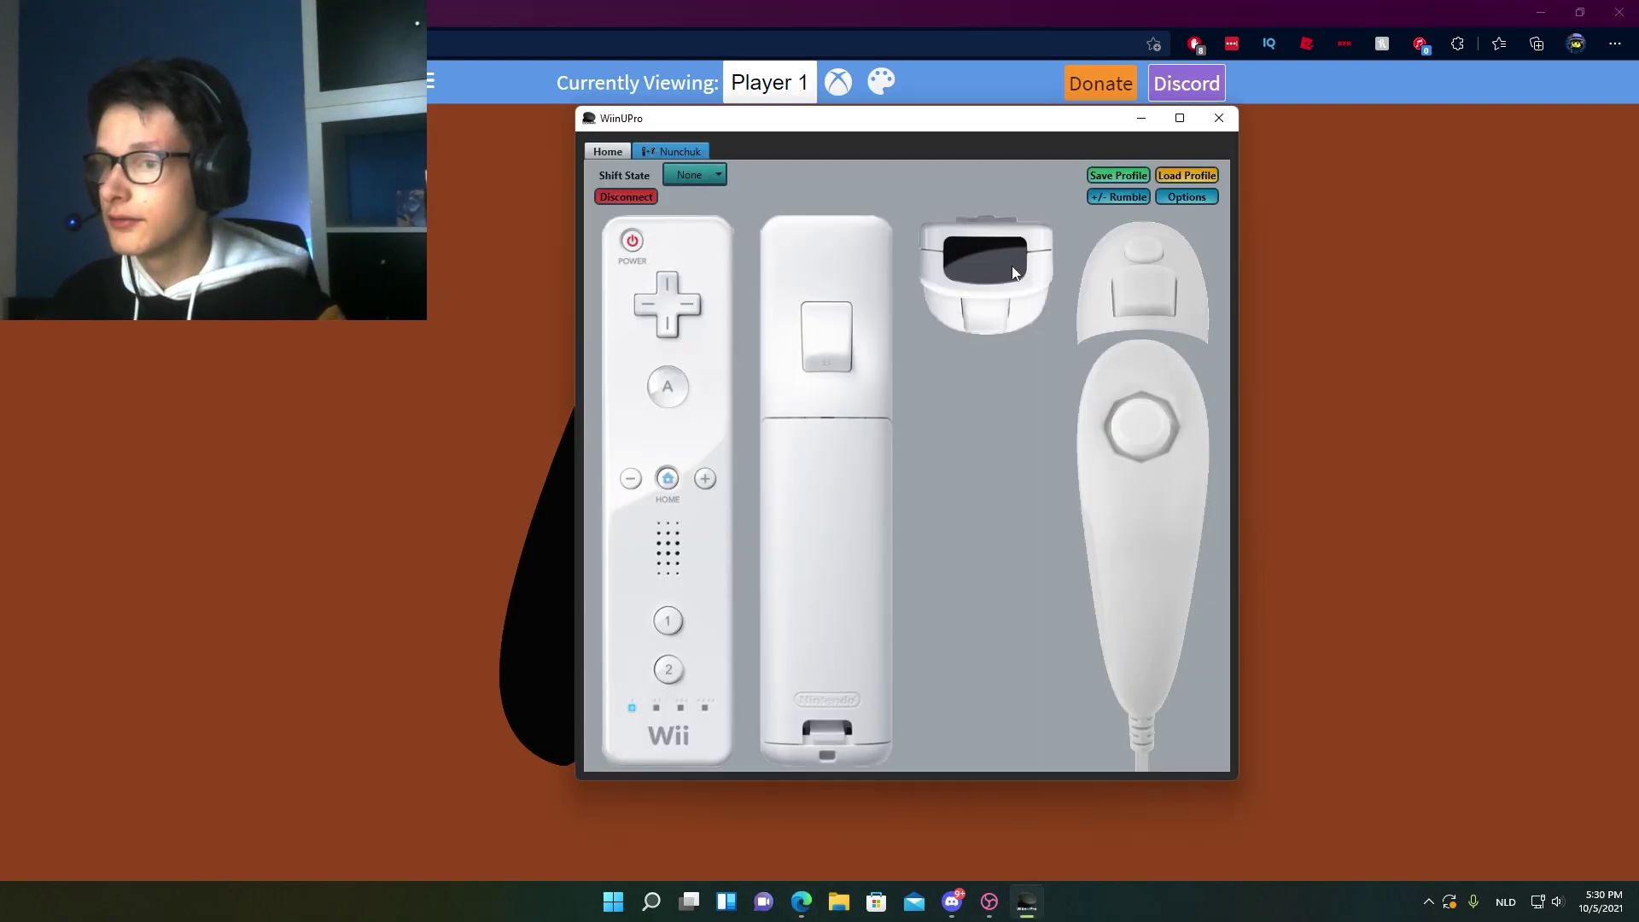
click(667, 386)
click(698, 408)
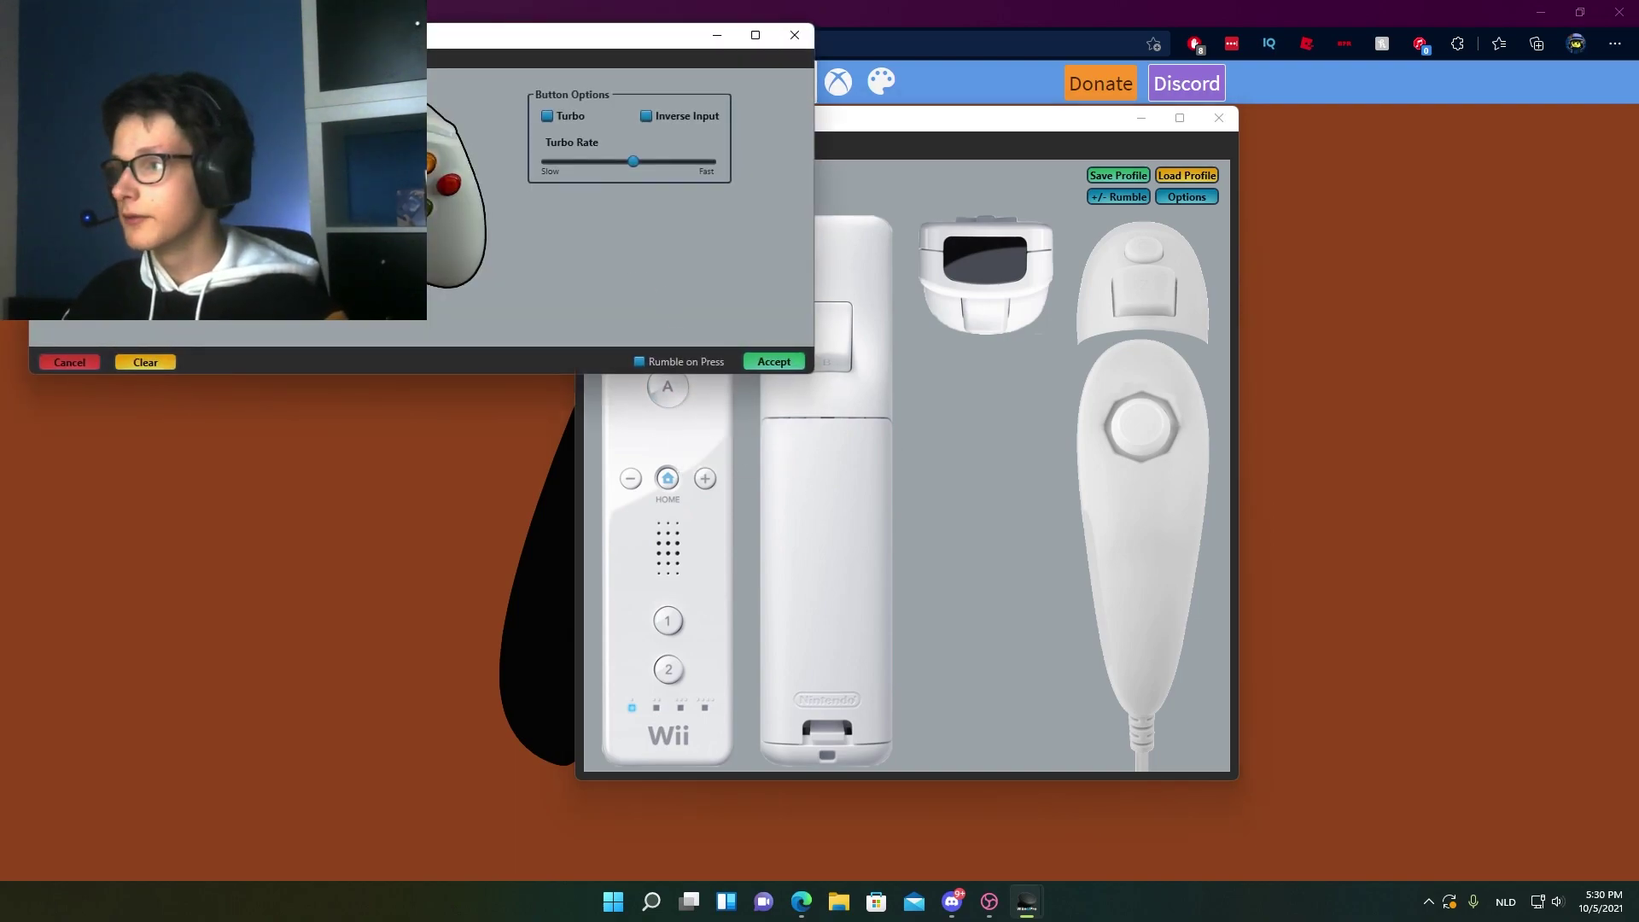
click(775, 360)
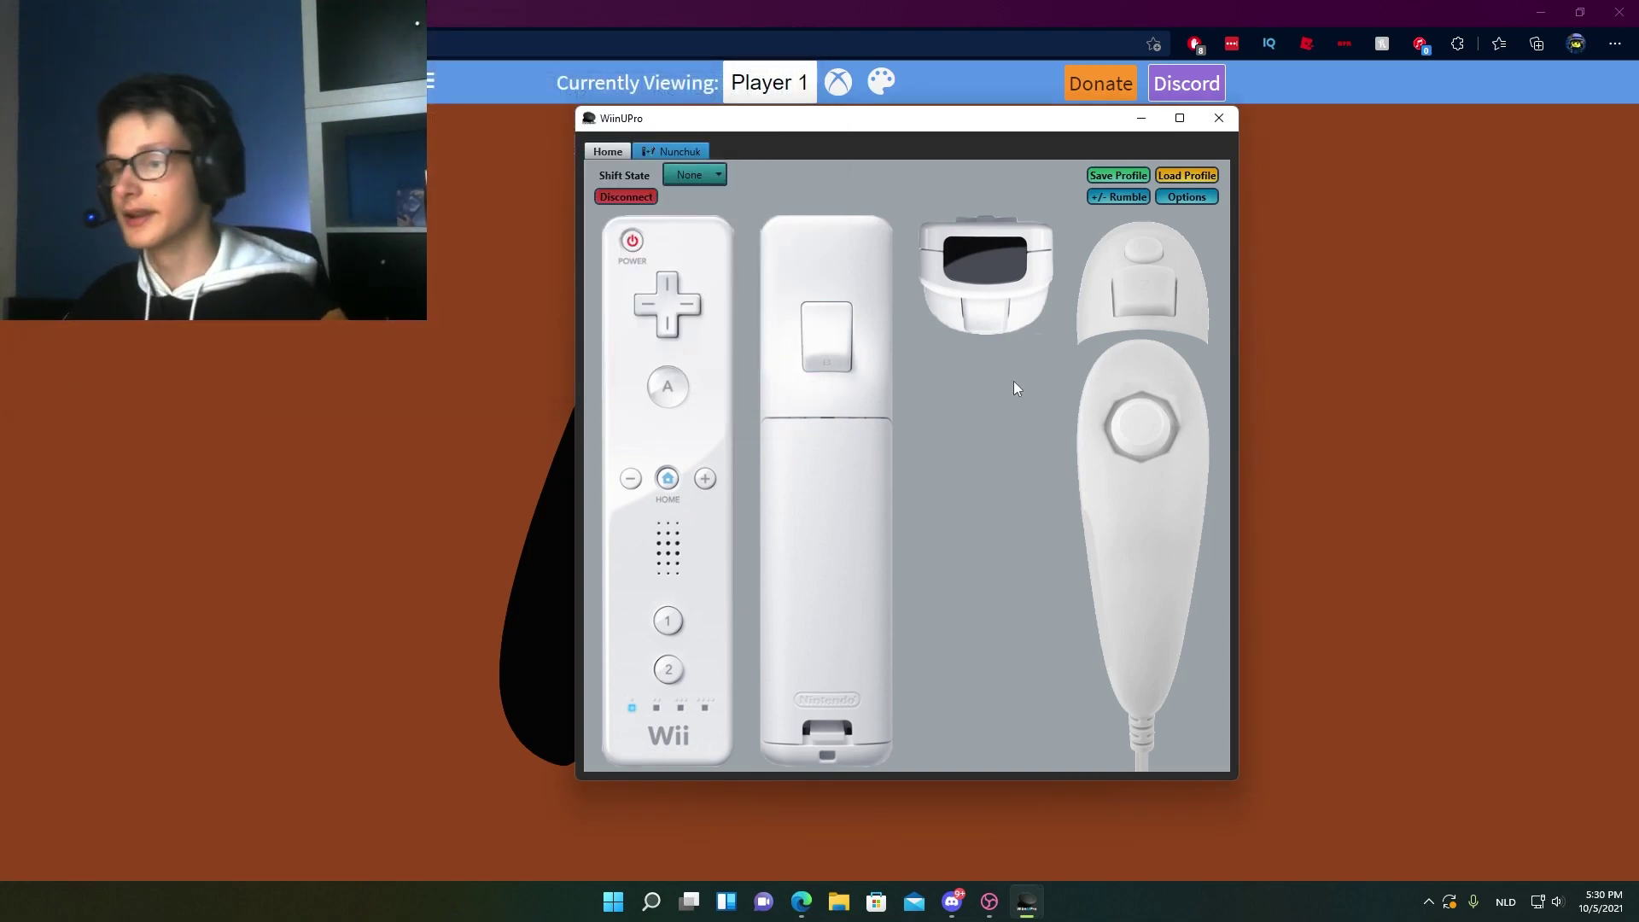
right_click(668, 387)
click(713, 397)
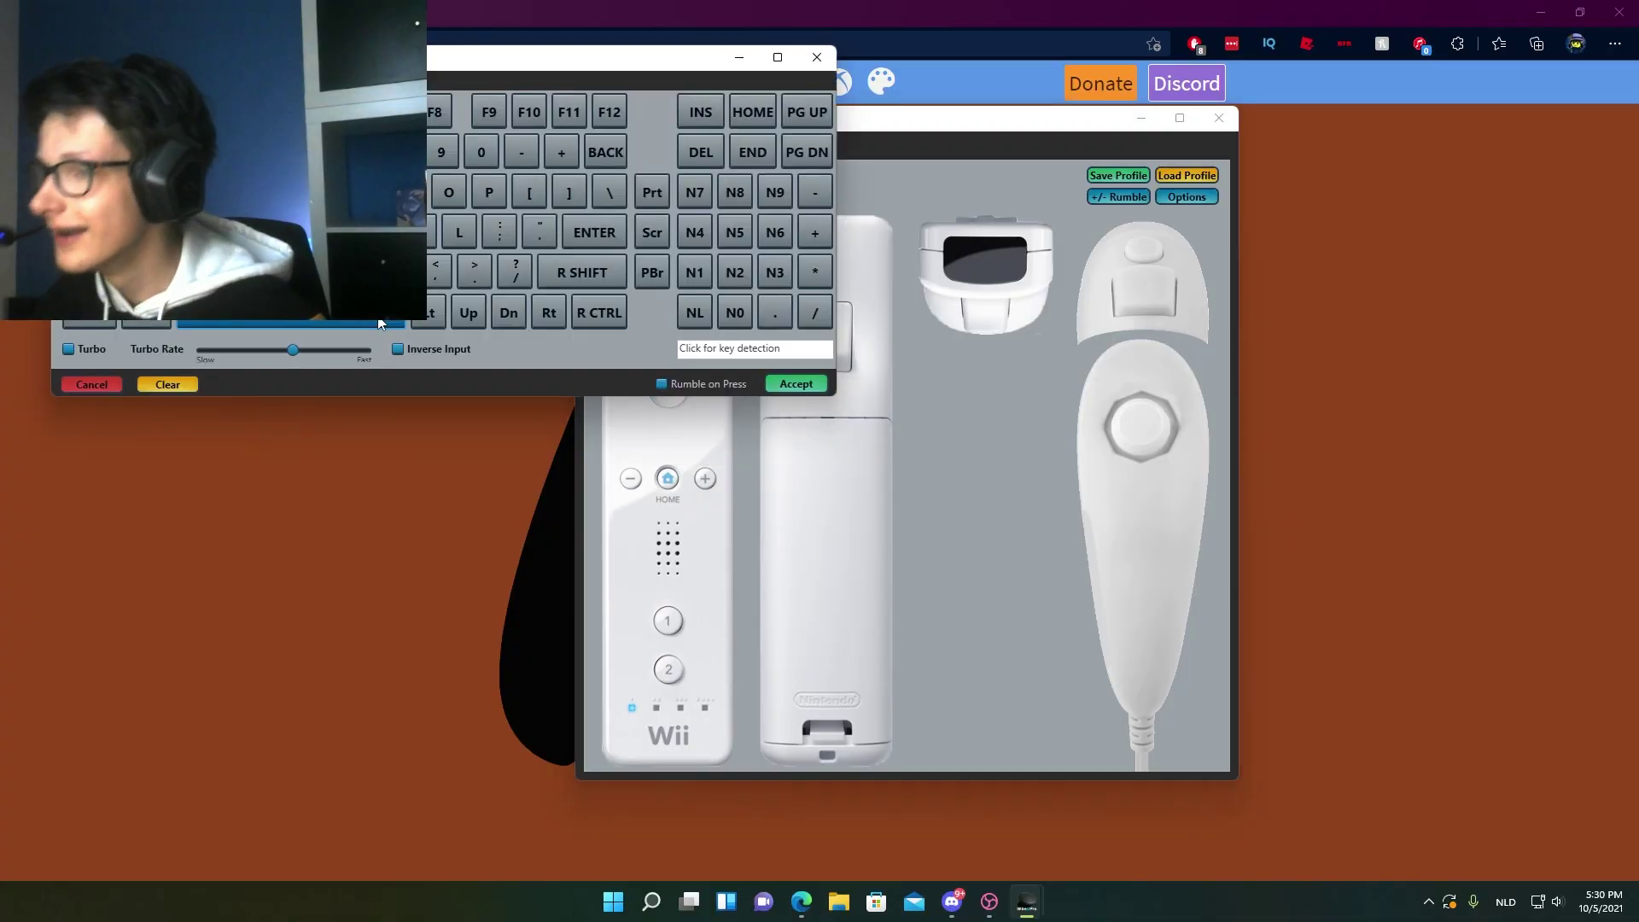
click(431, 220)
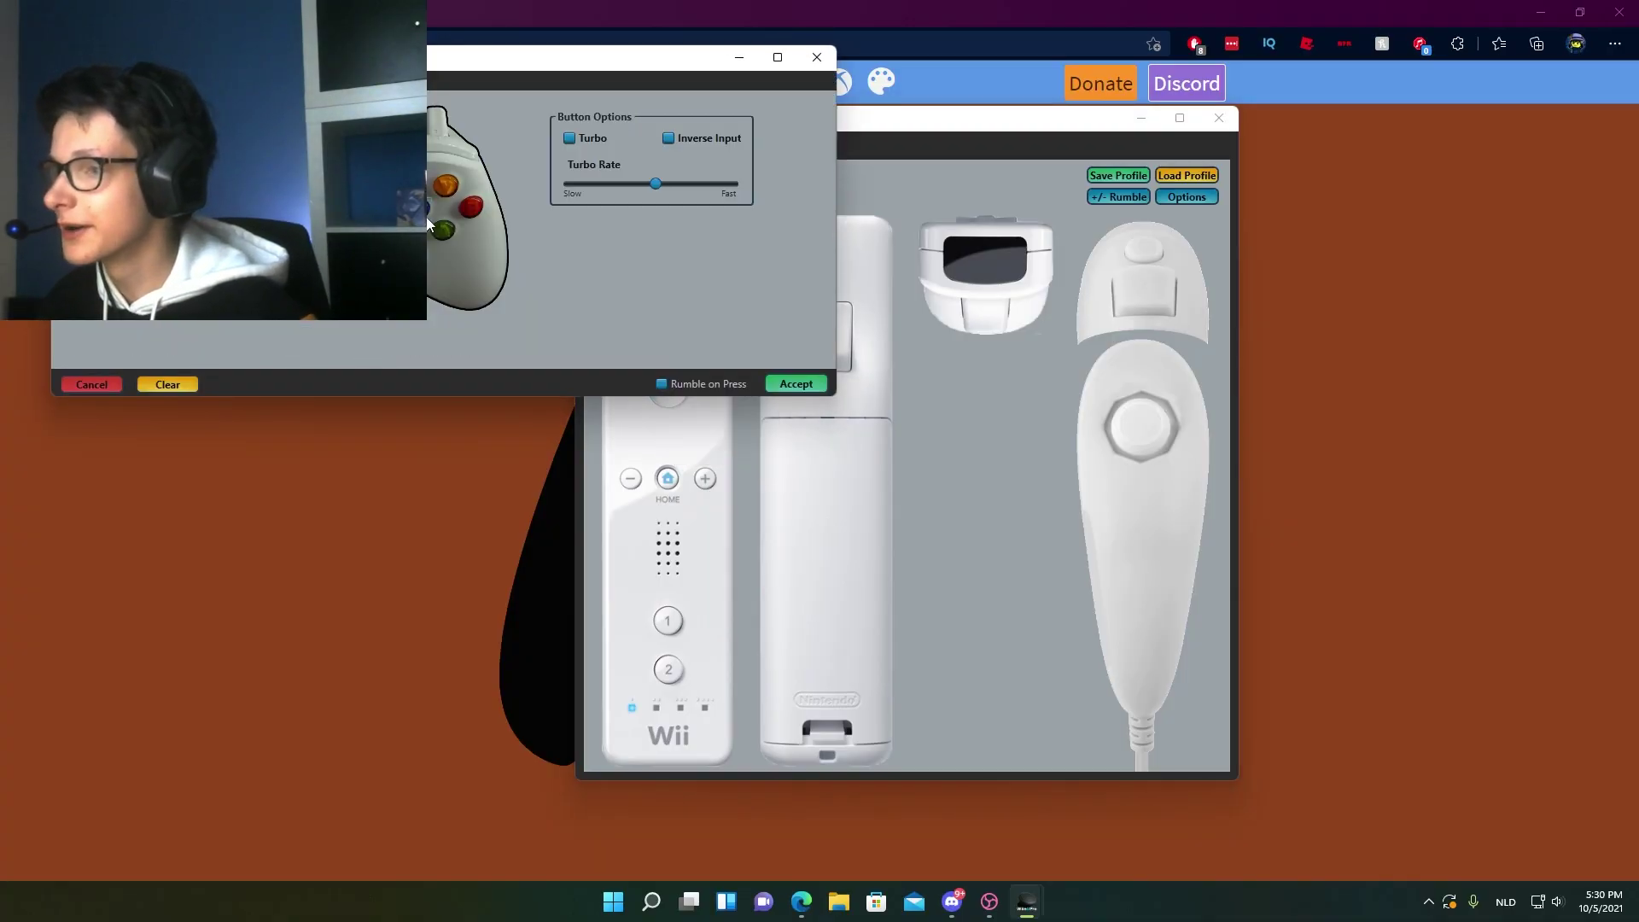
Confirm the Wii Remote A button's Xbox controller mapping
click(796, 384)
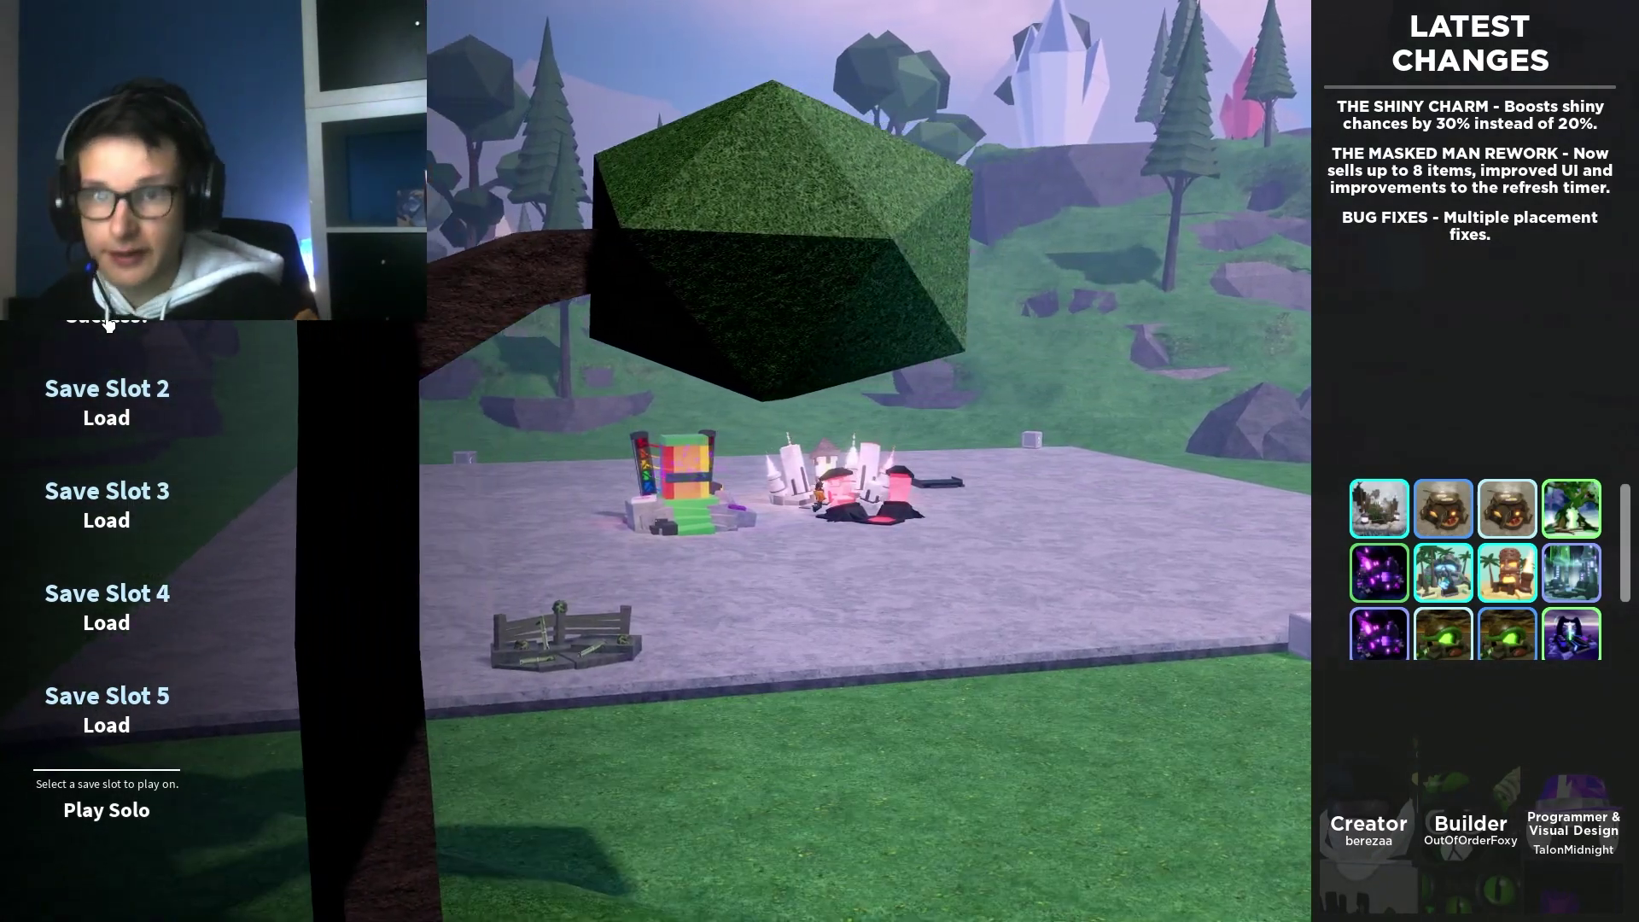
Load the Miner's Haven save, walk toward the Resetting Infuser and Wide Conveyor, then show all windows
click(106, 319)
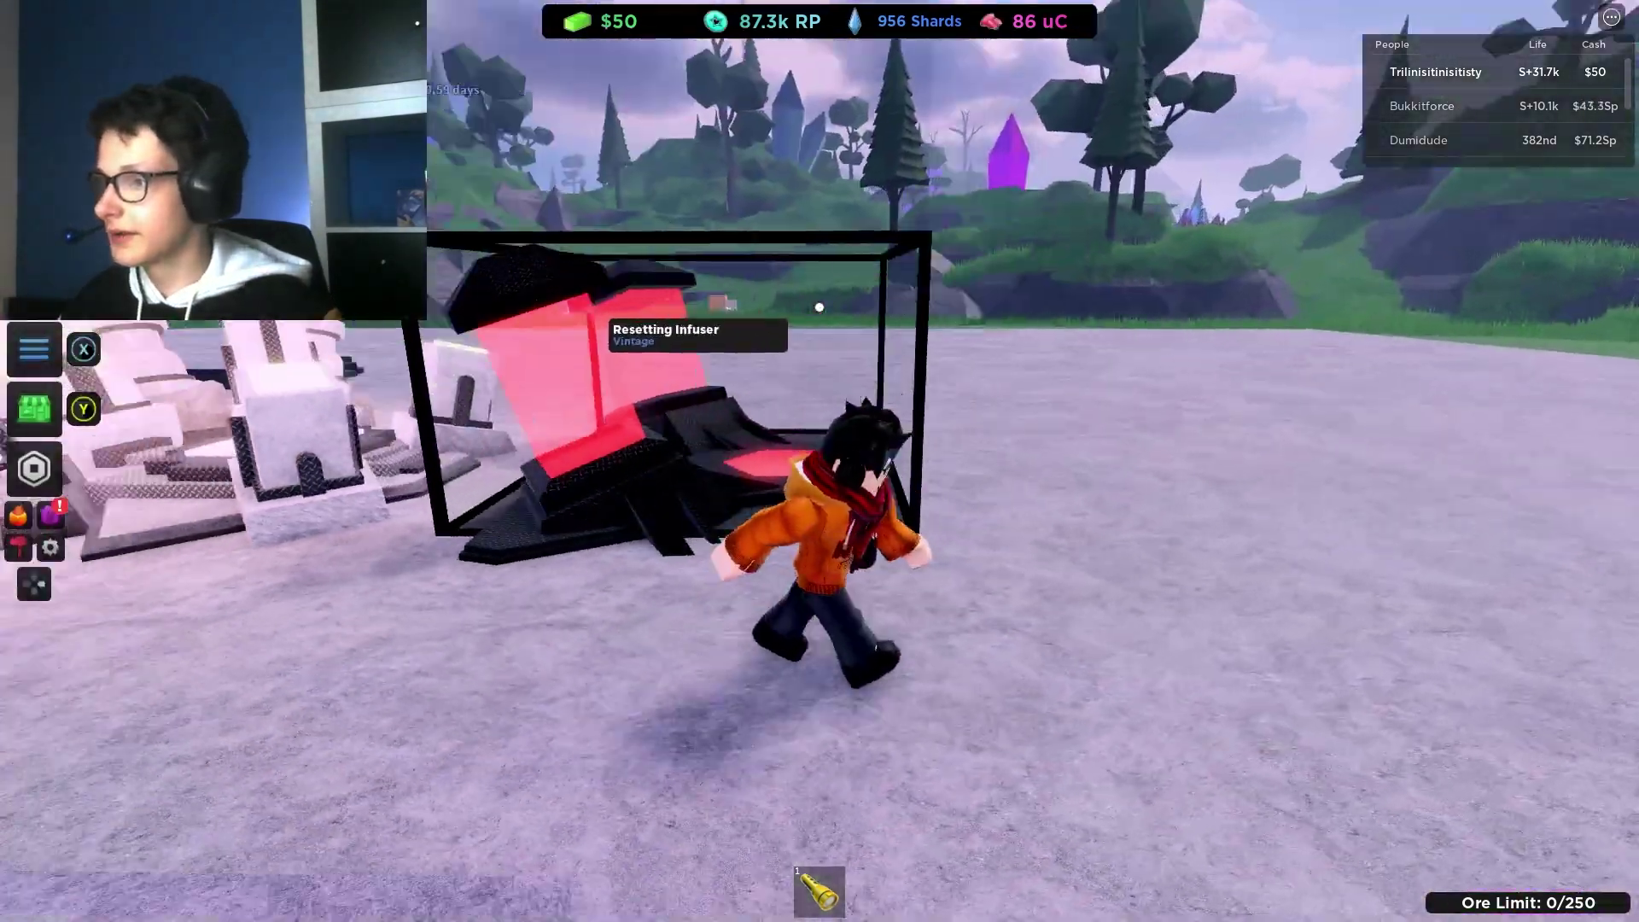
key(w)
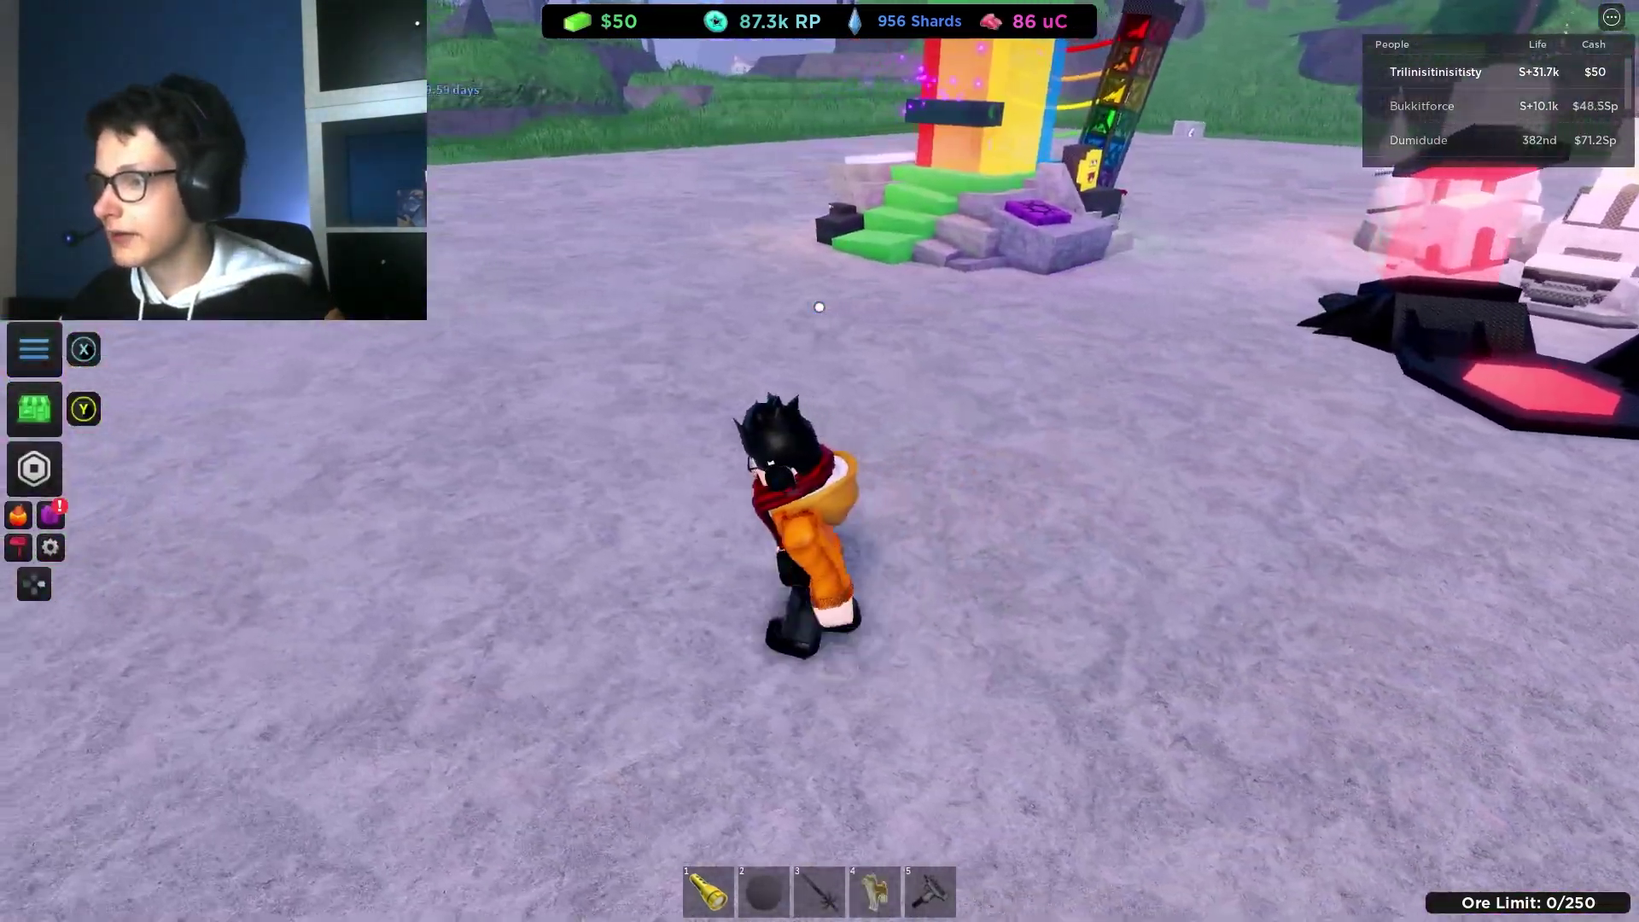
key(w)
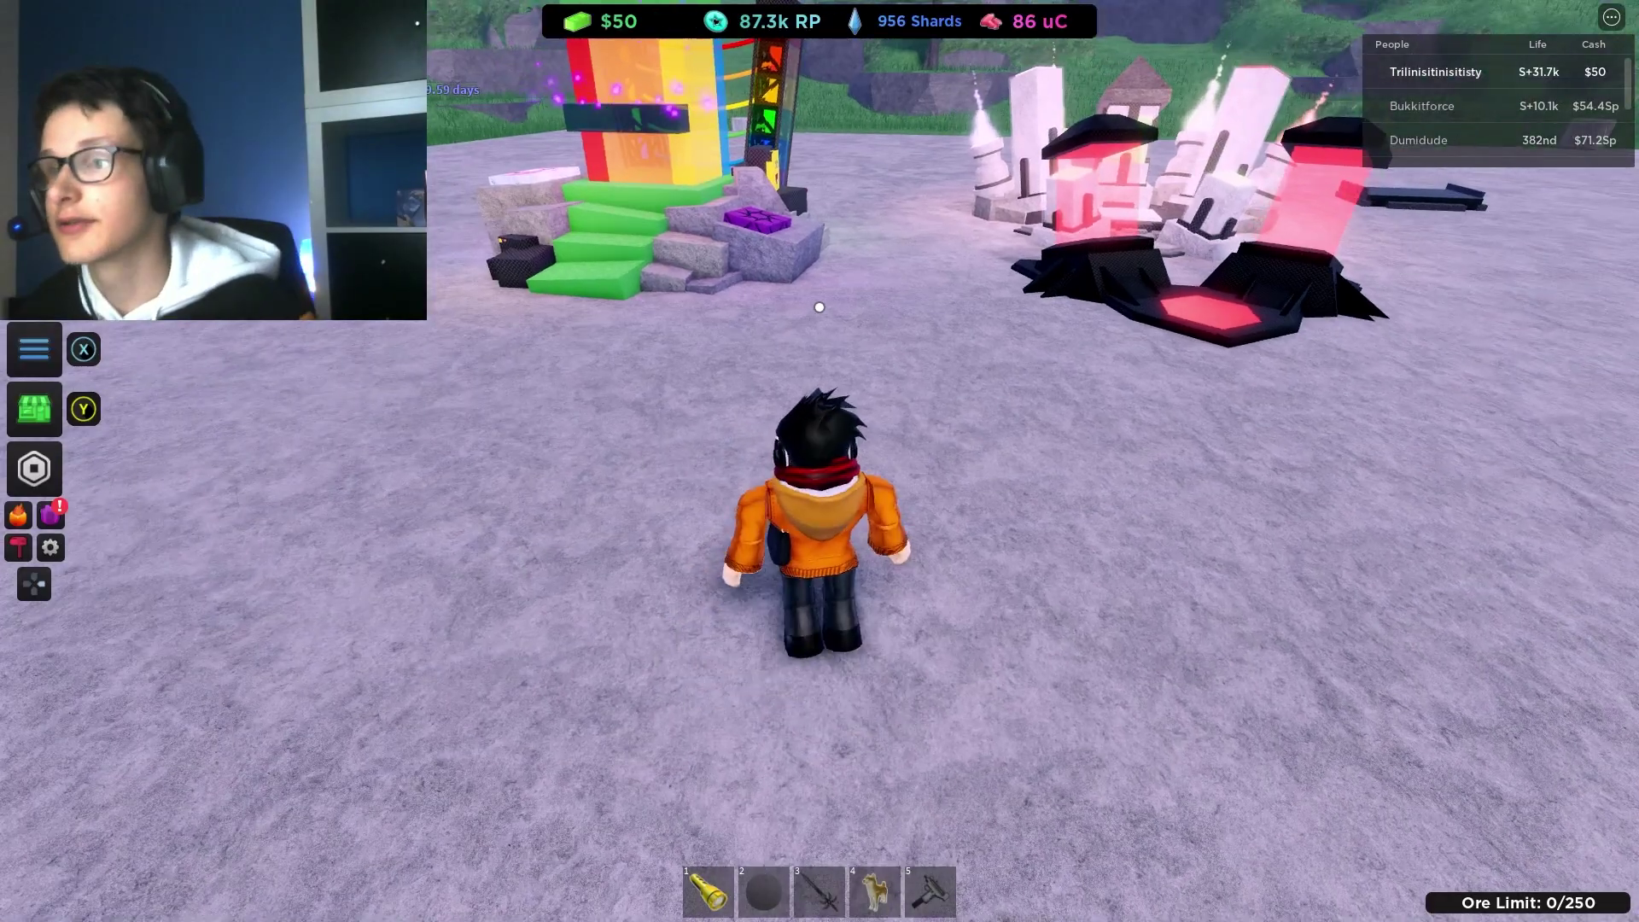
key(w)
key(w)
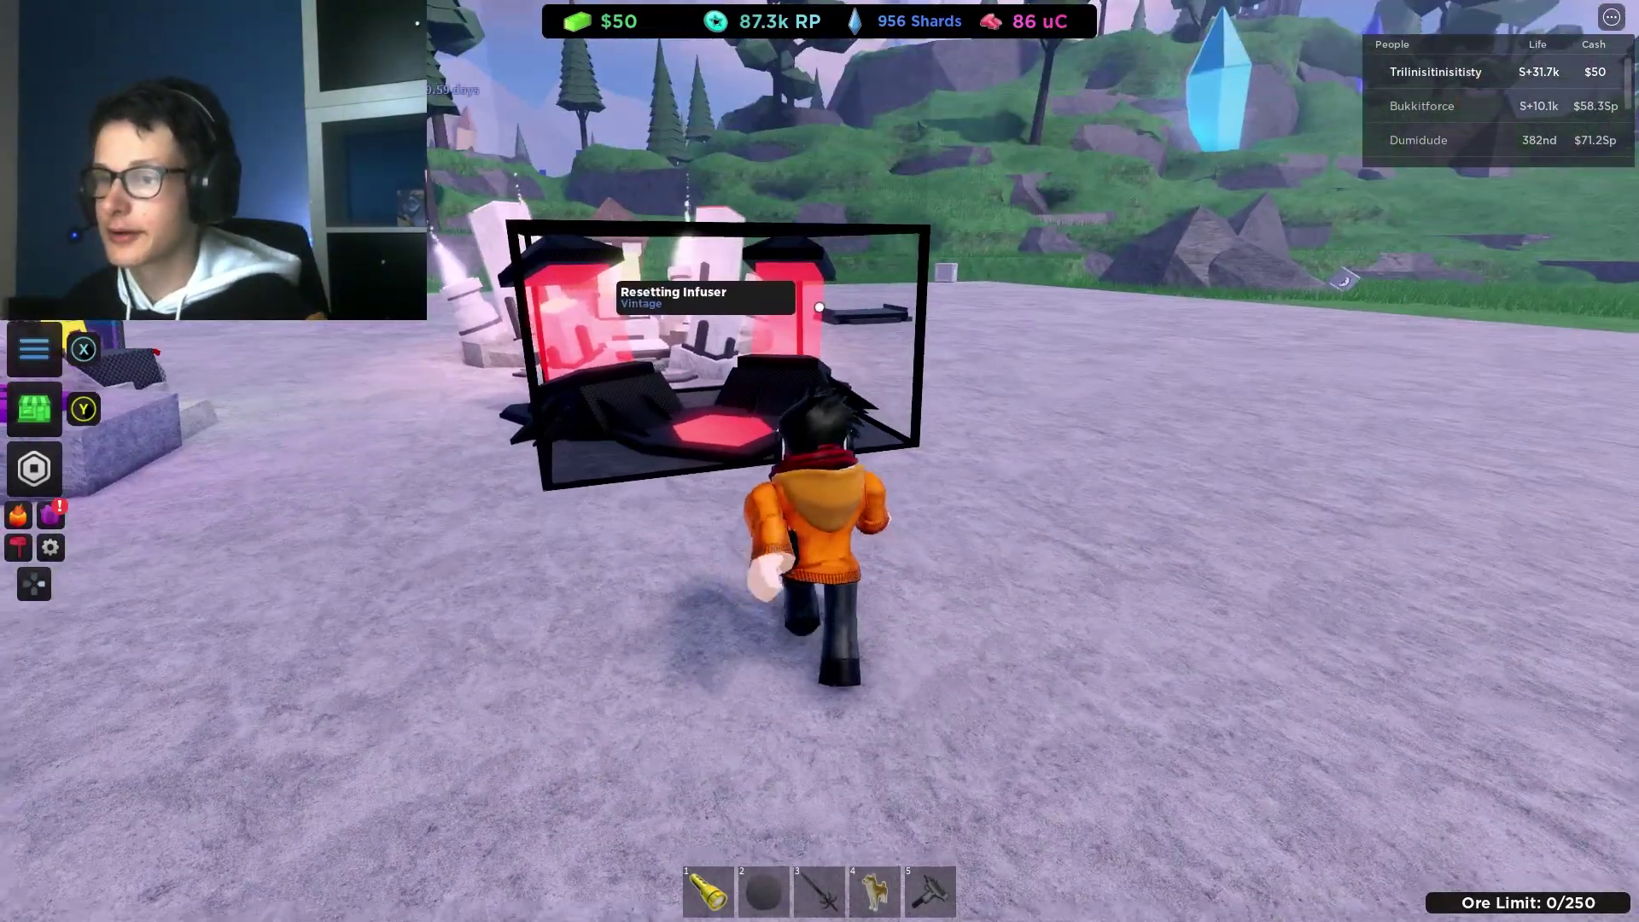
key(w)
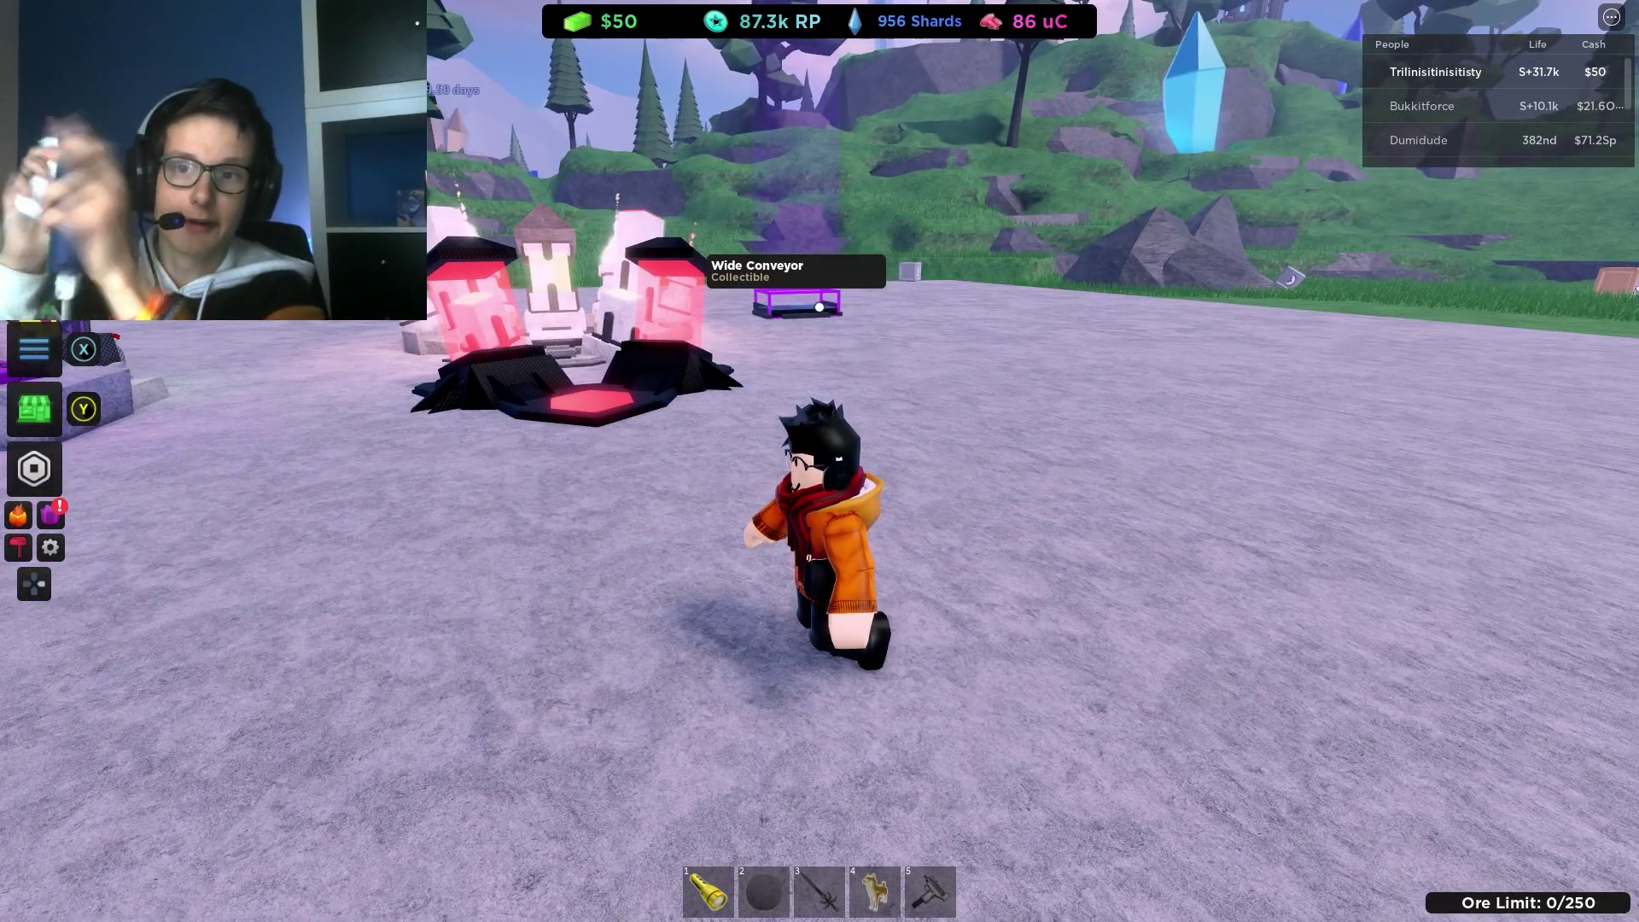
key(w)
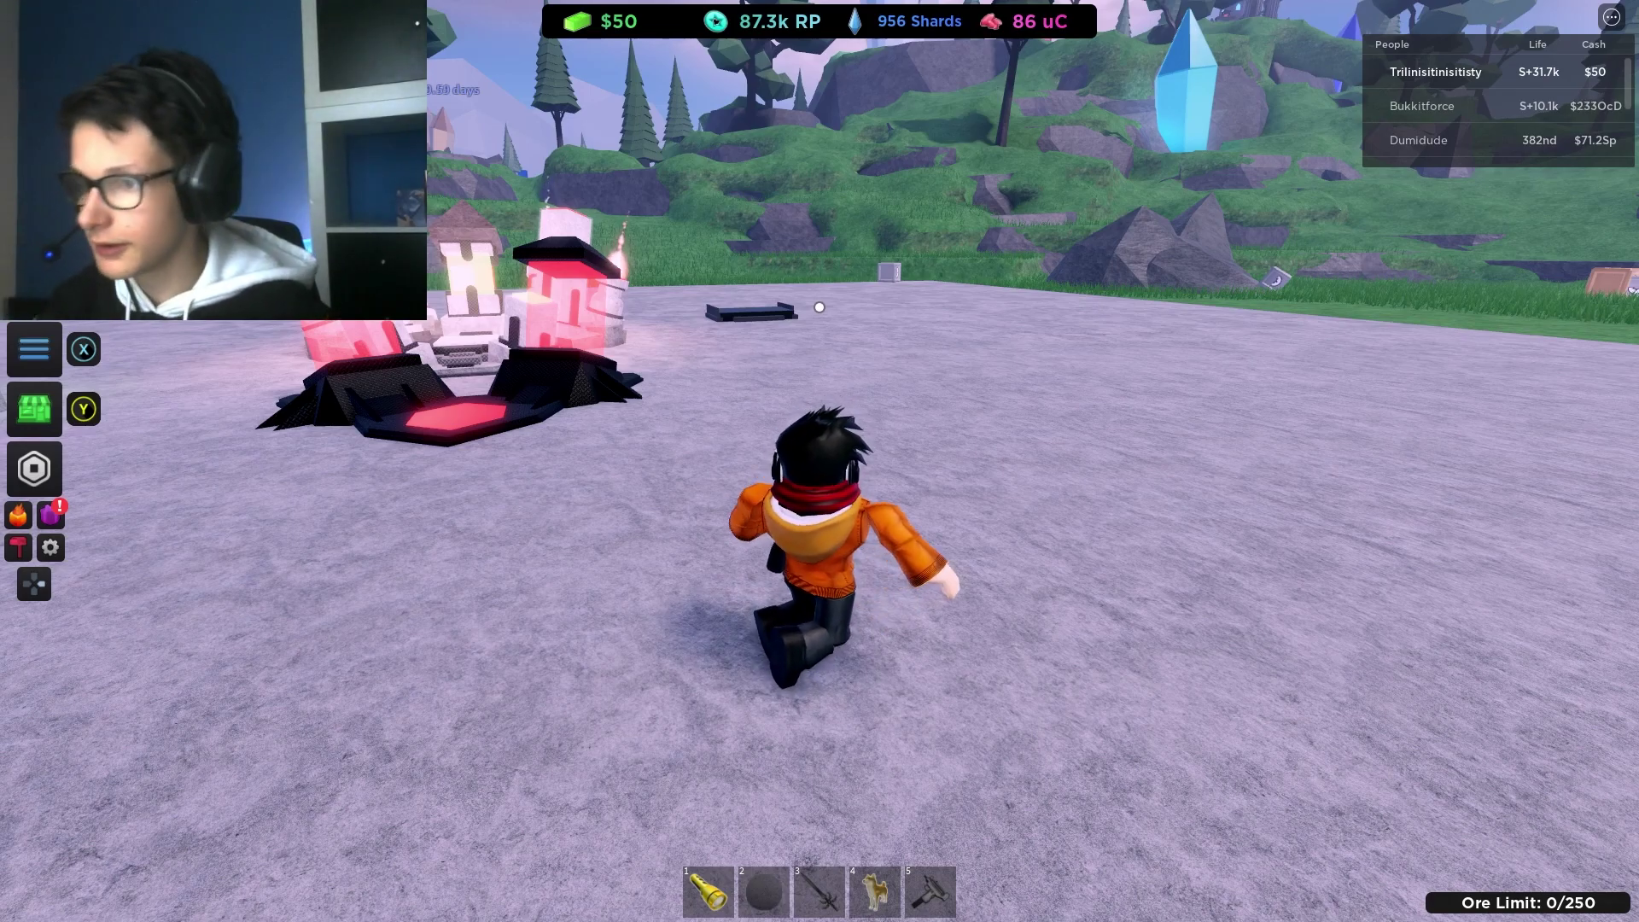
key(alt+Tab)
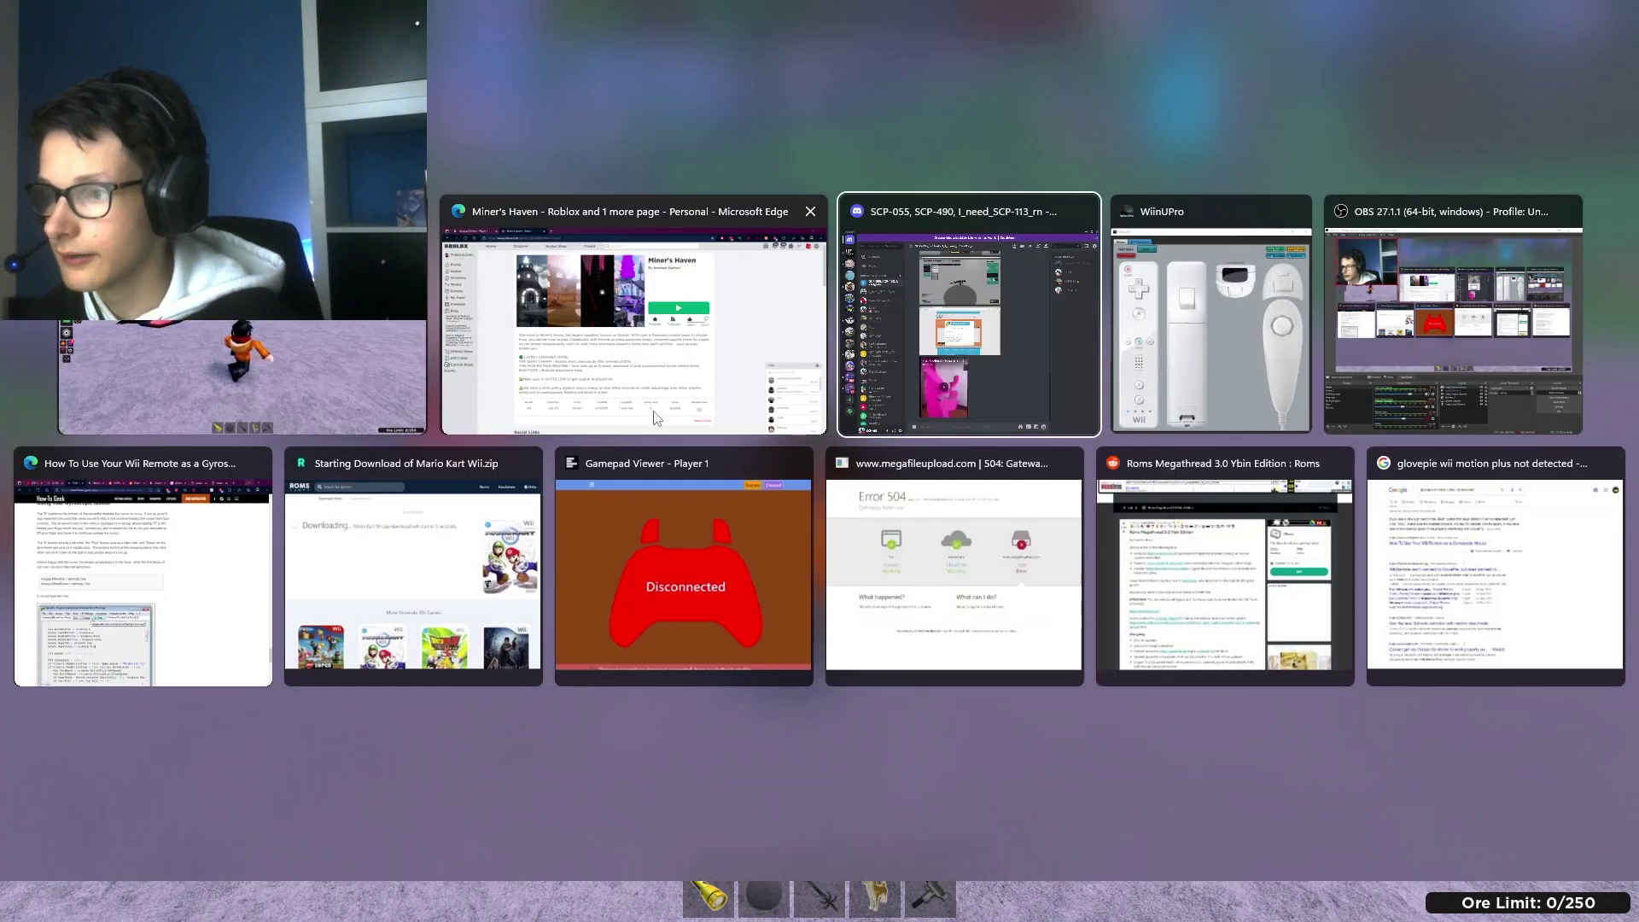
Map another Wii Remote button to an Xbox button and return to Miner's Haven
click(1211, 333)
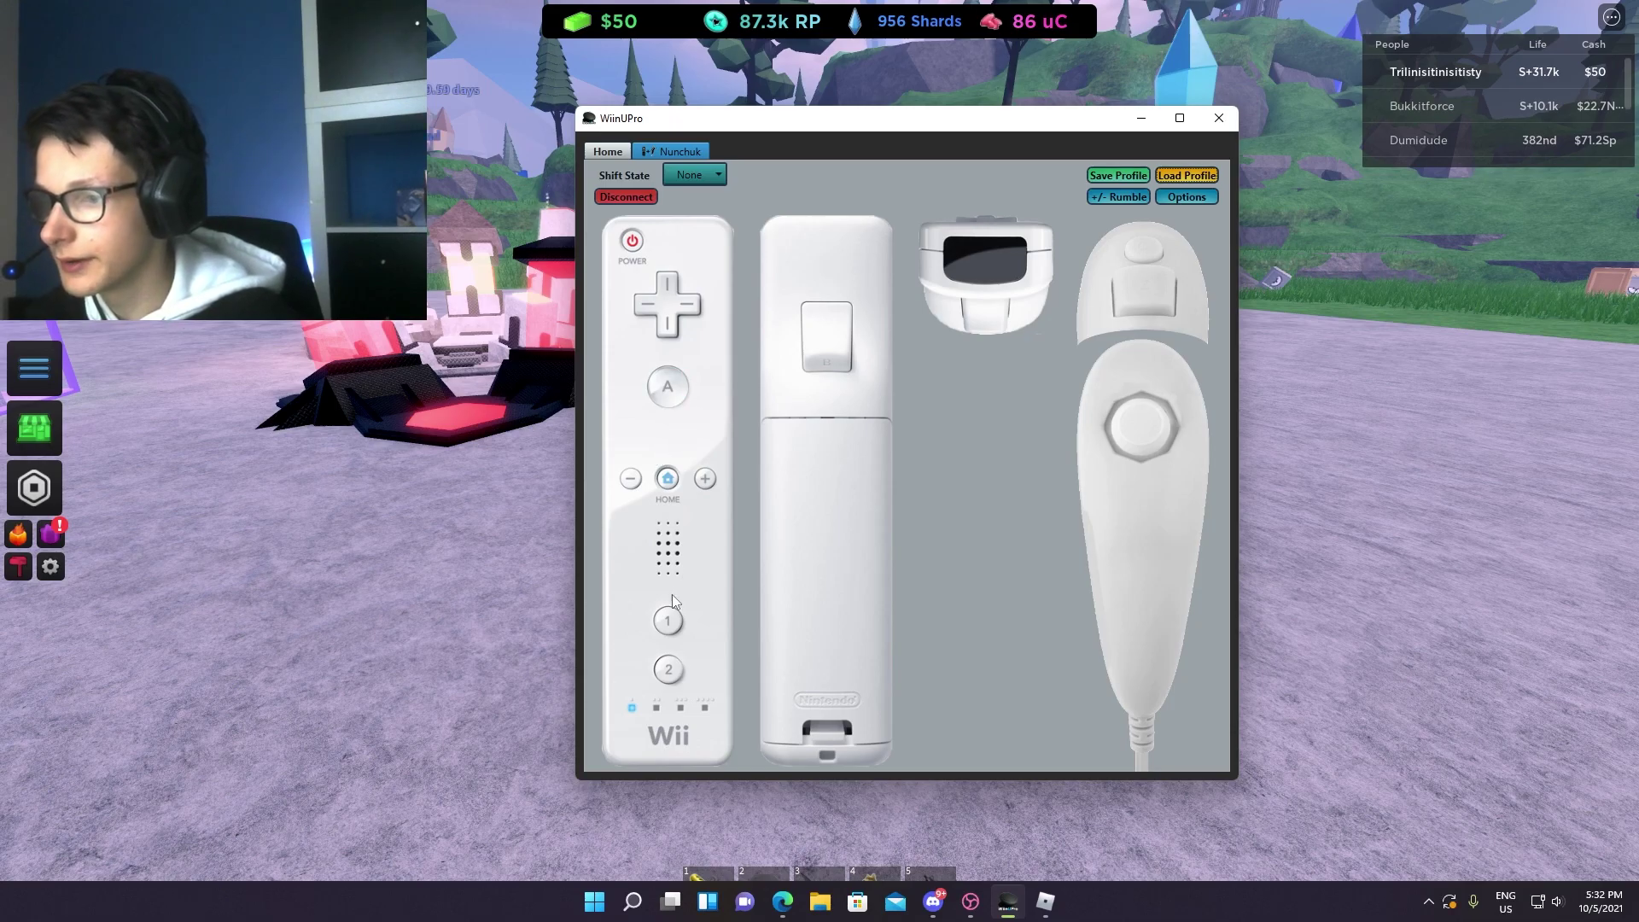
click(678, 499)
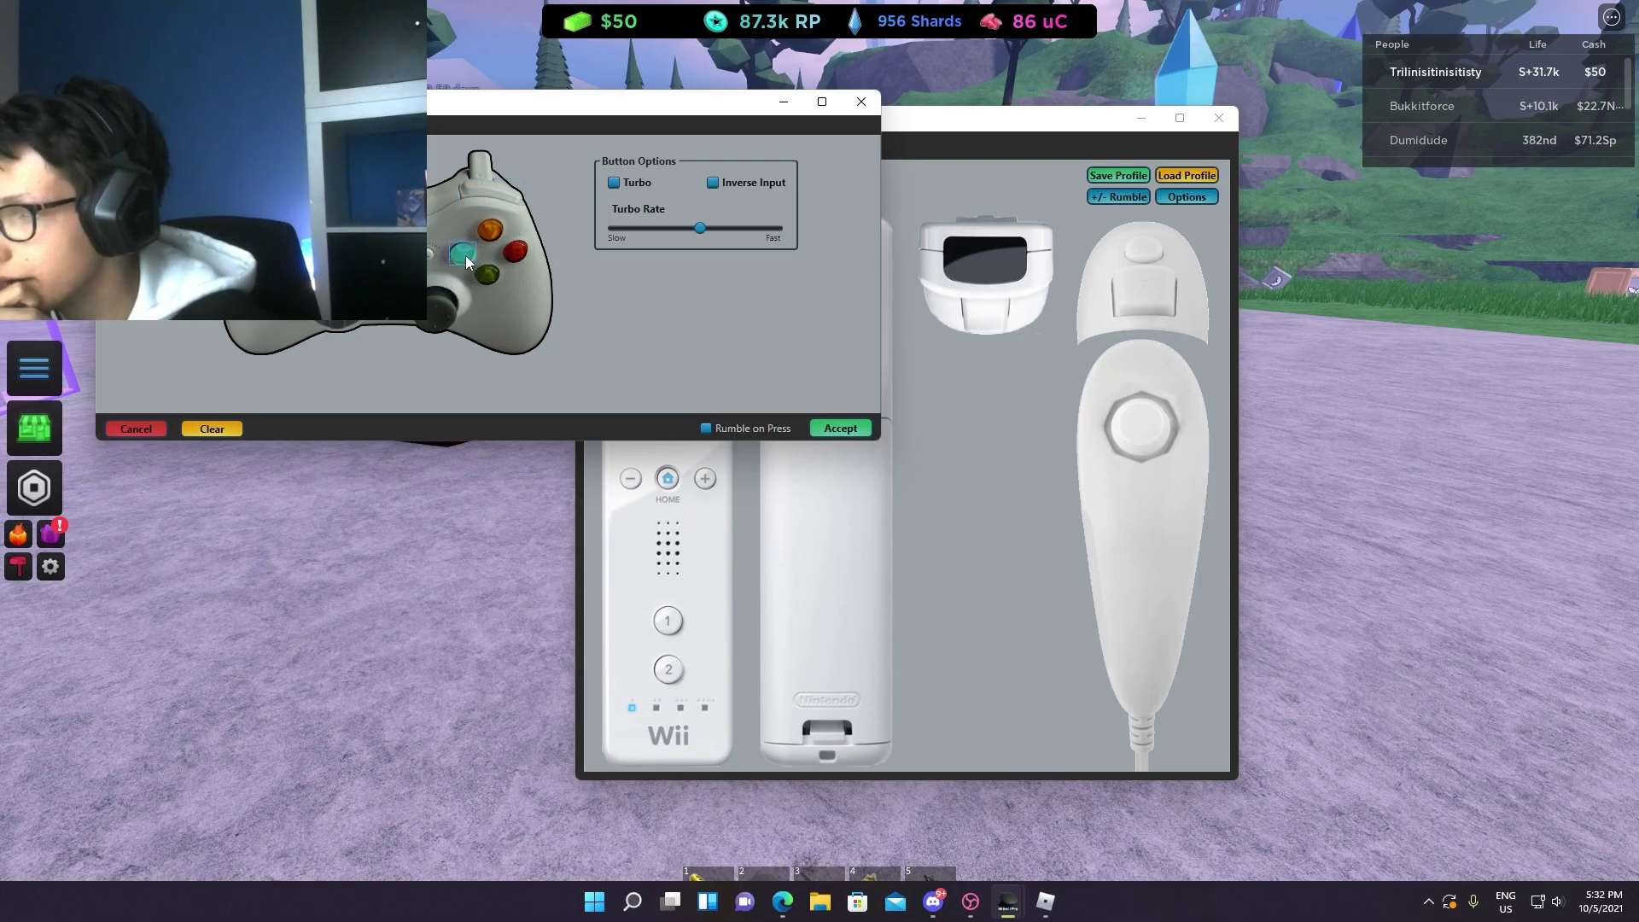
click(841, 428)
click(1246, 362)
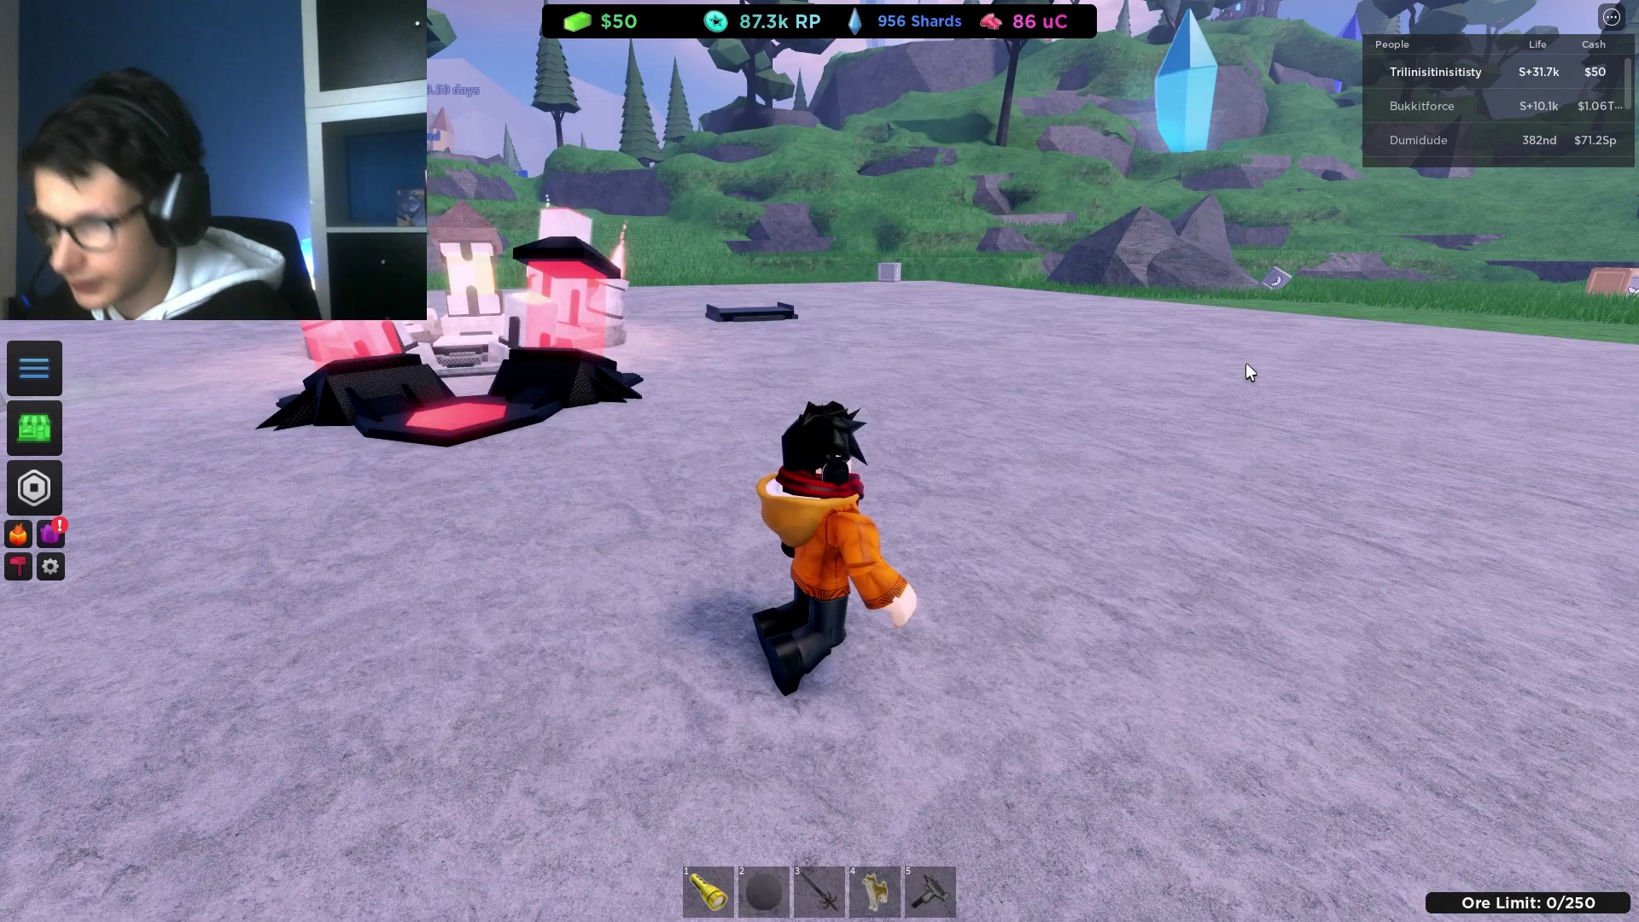
Select Statue of Sacrifice from the inventory and move its preview to a valid spot
key(e)
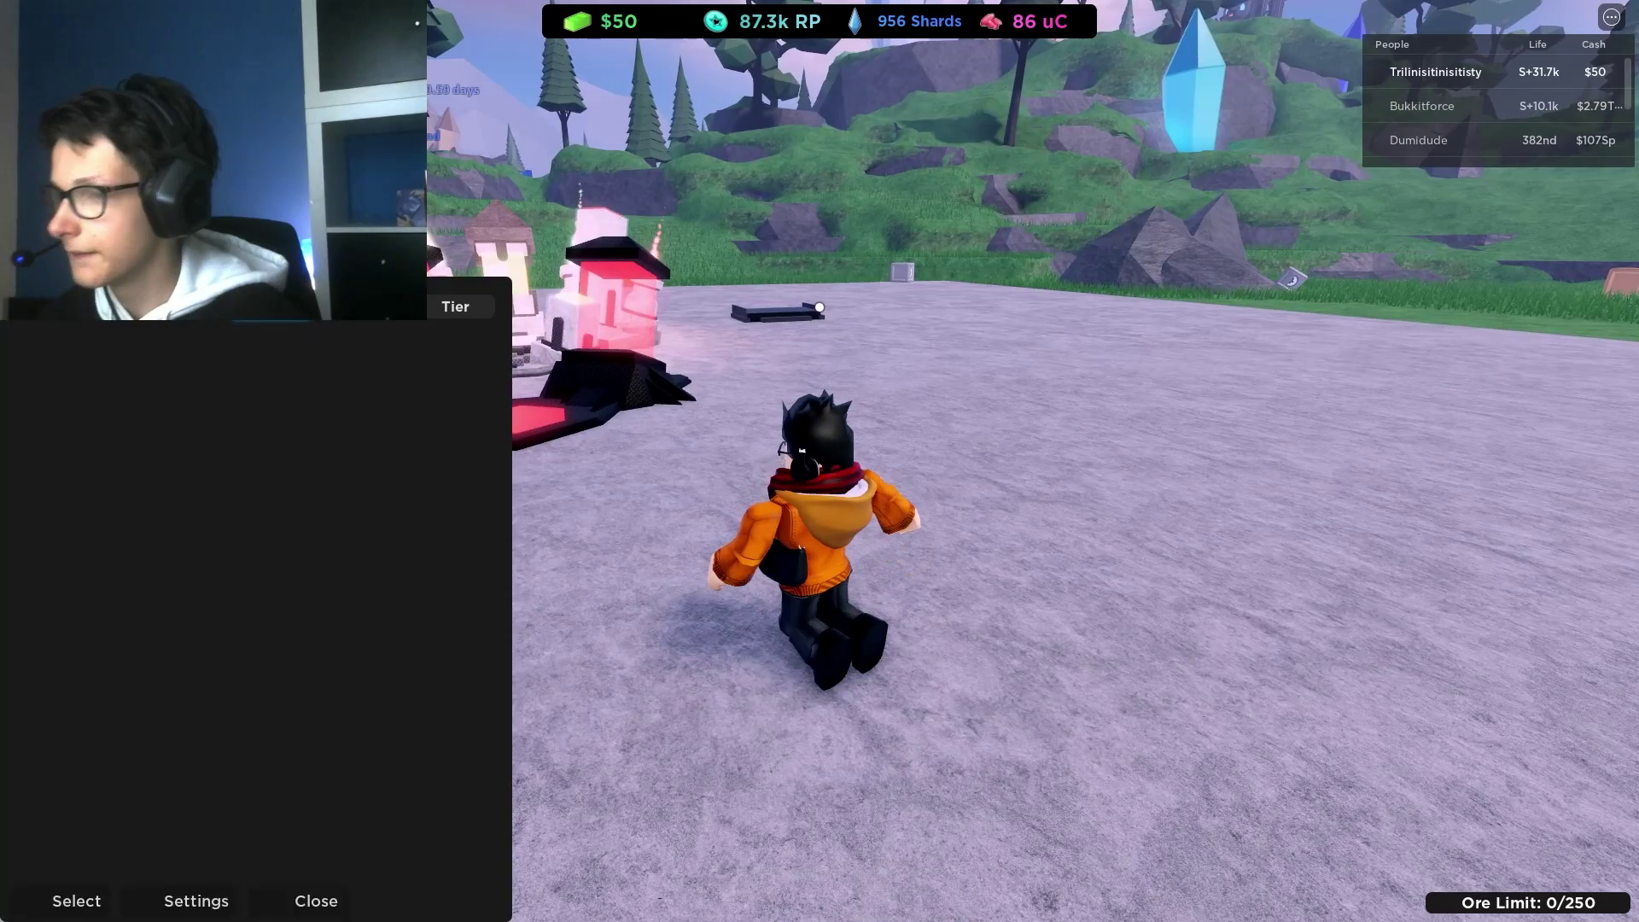
key(Right)
key(Right)
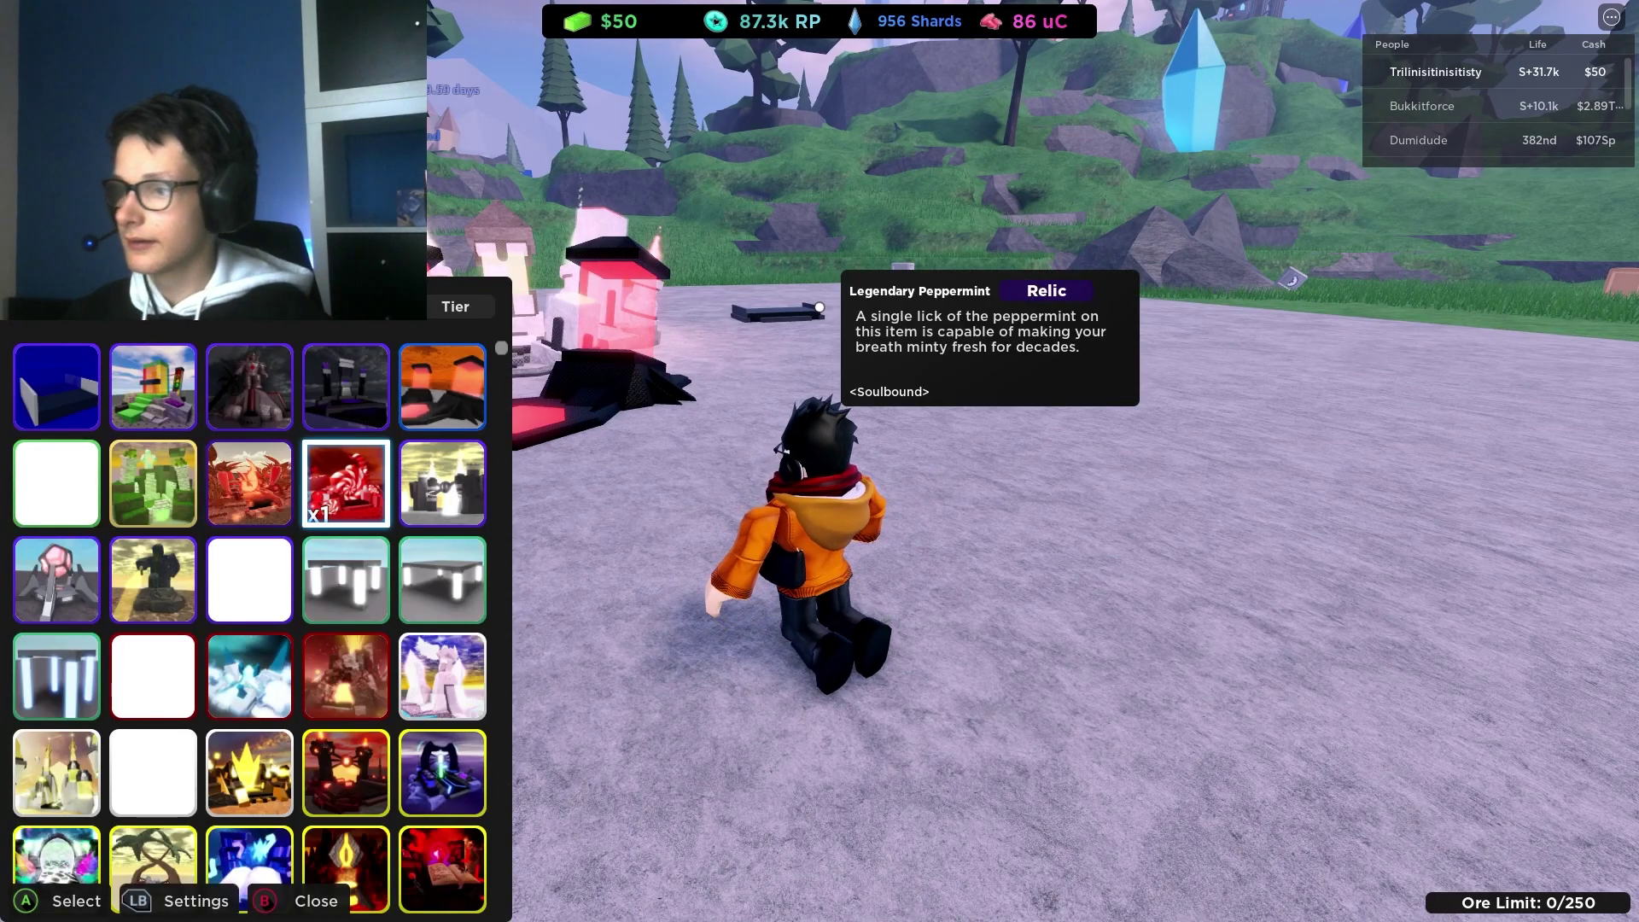
key(Right)
key(Return)
key(w)
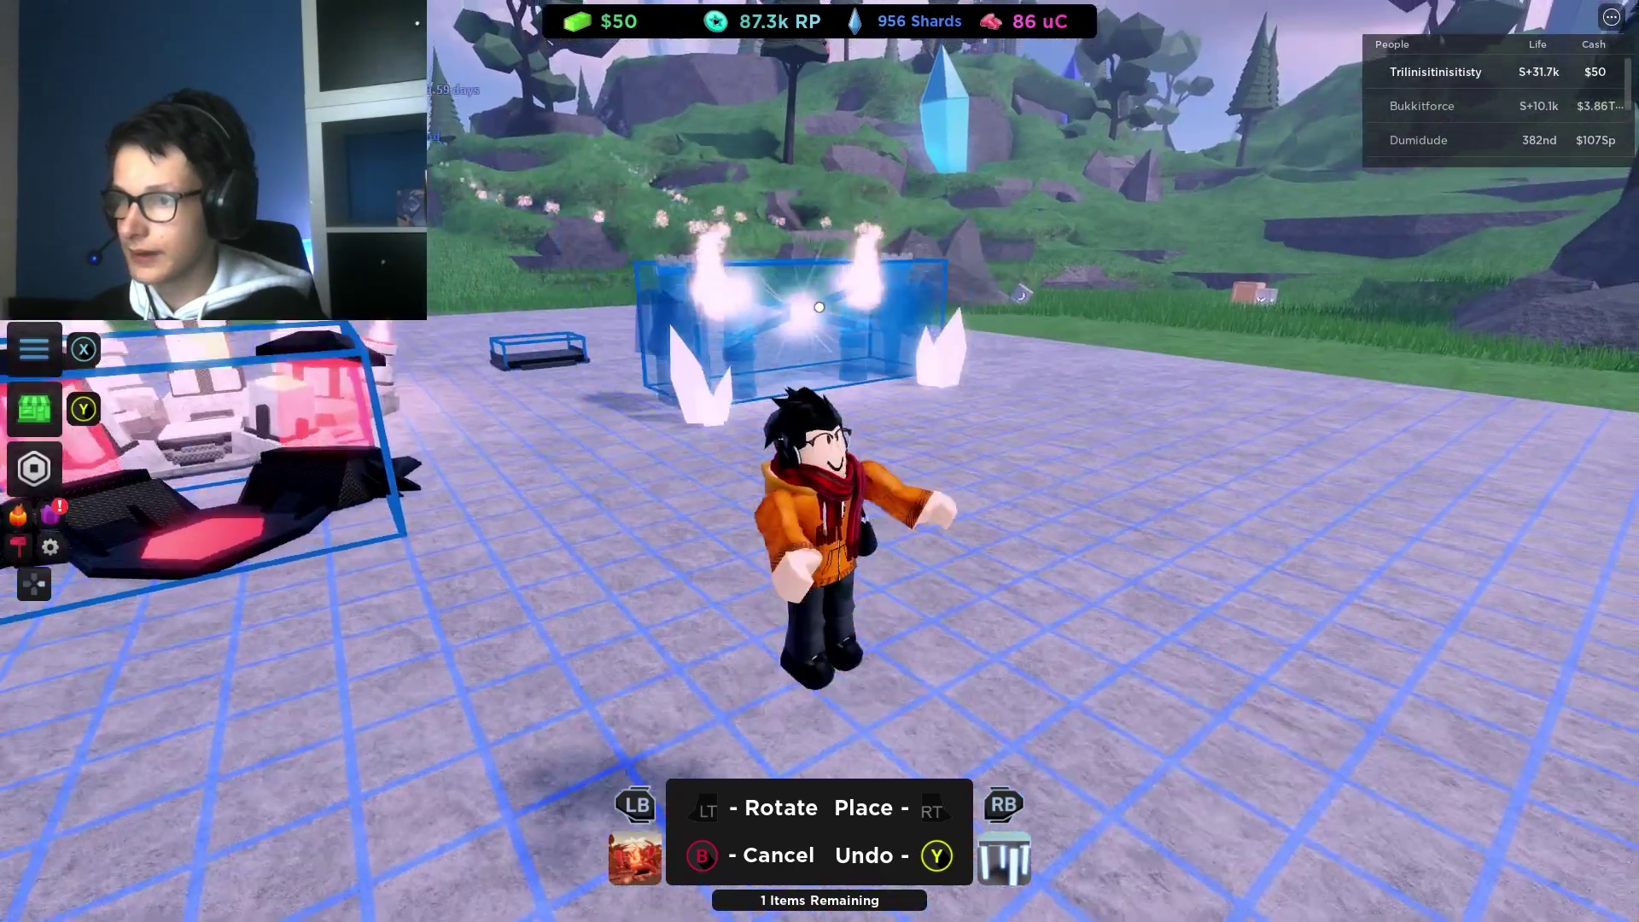
key(w)
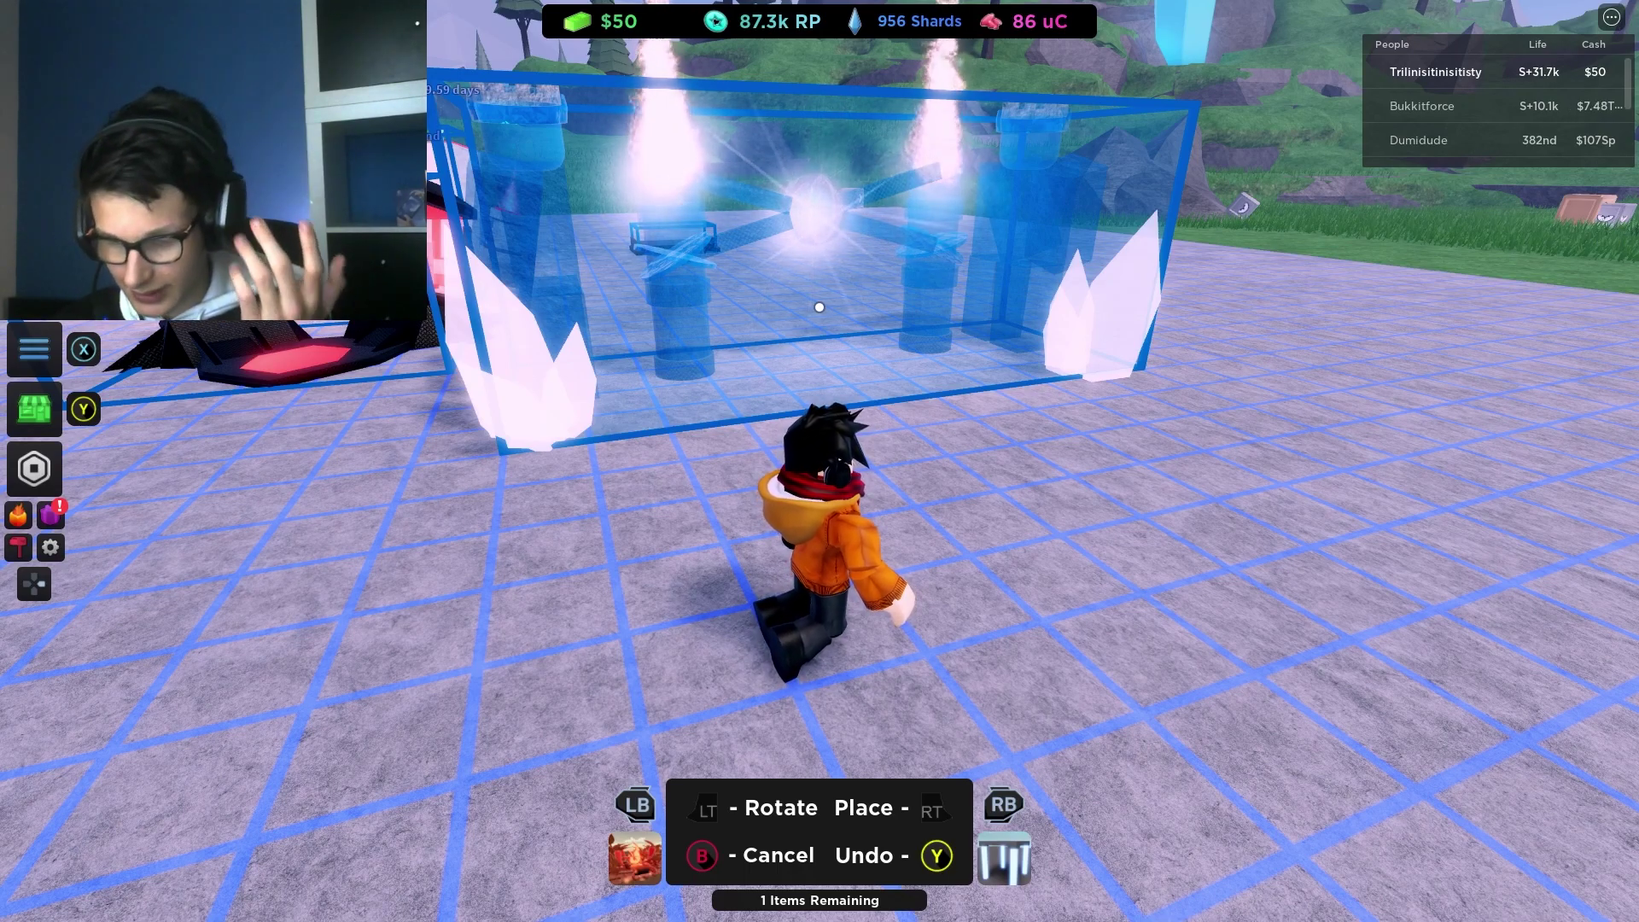
Map the Wii Remote B trigger to an Xbox controller button
key(alt+Tab)
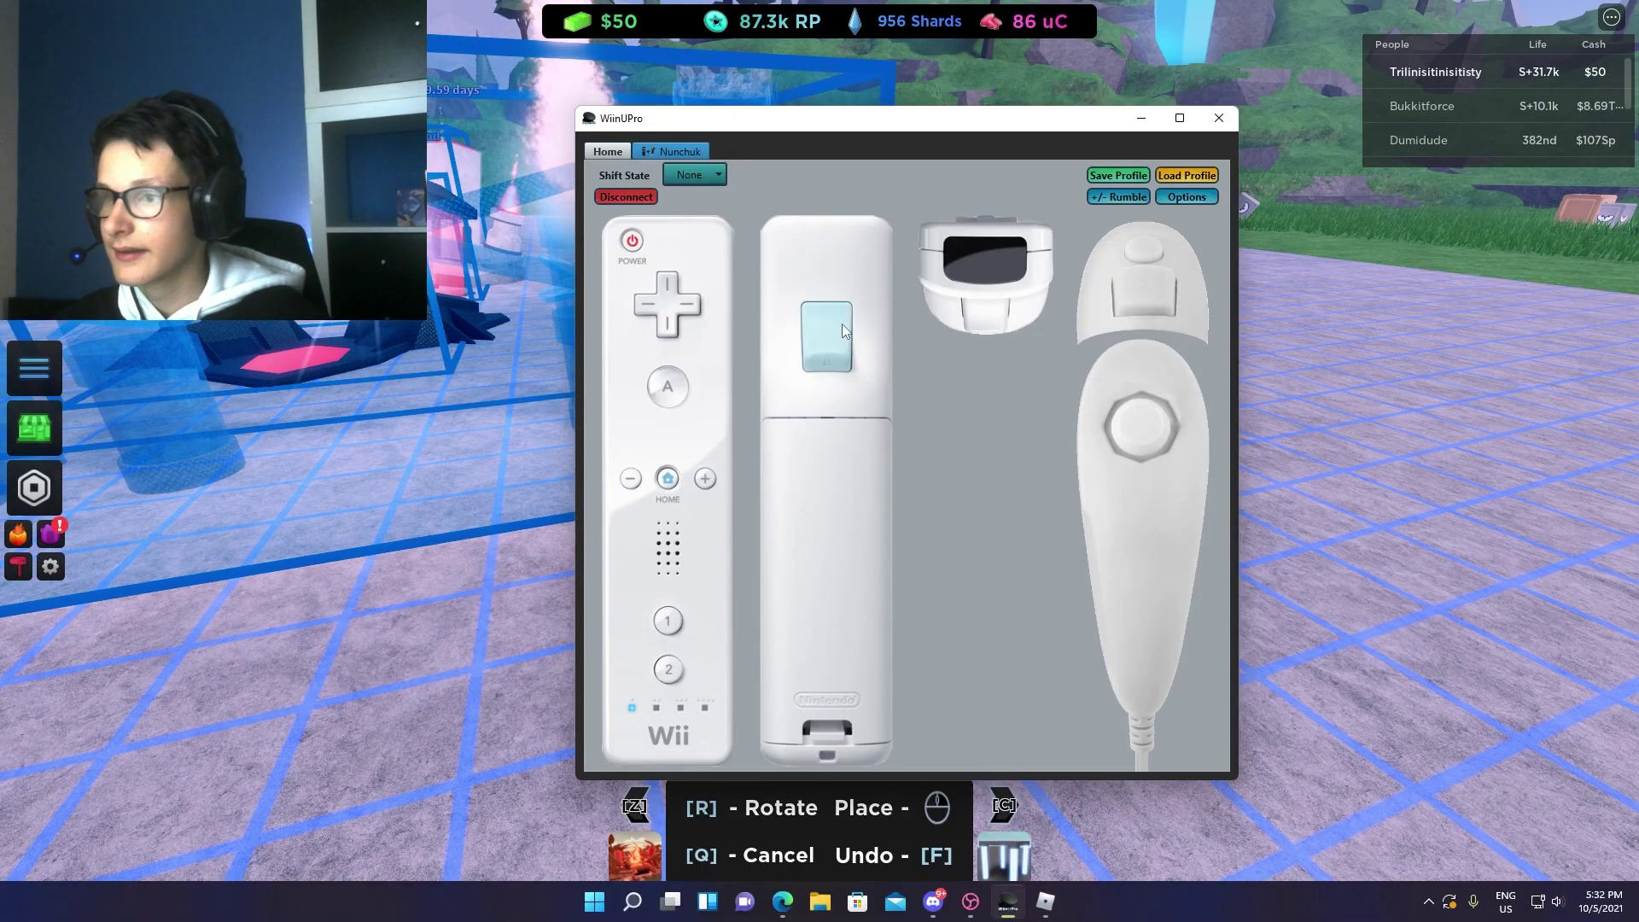
right_click(841, 324)
click(878, 348)
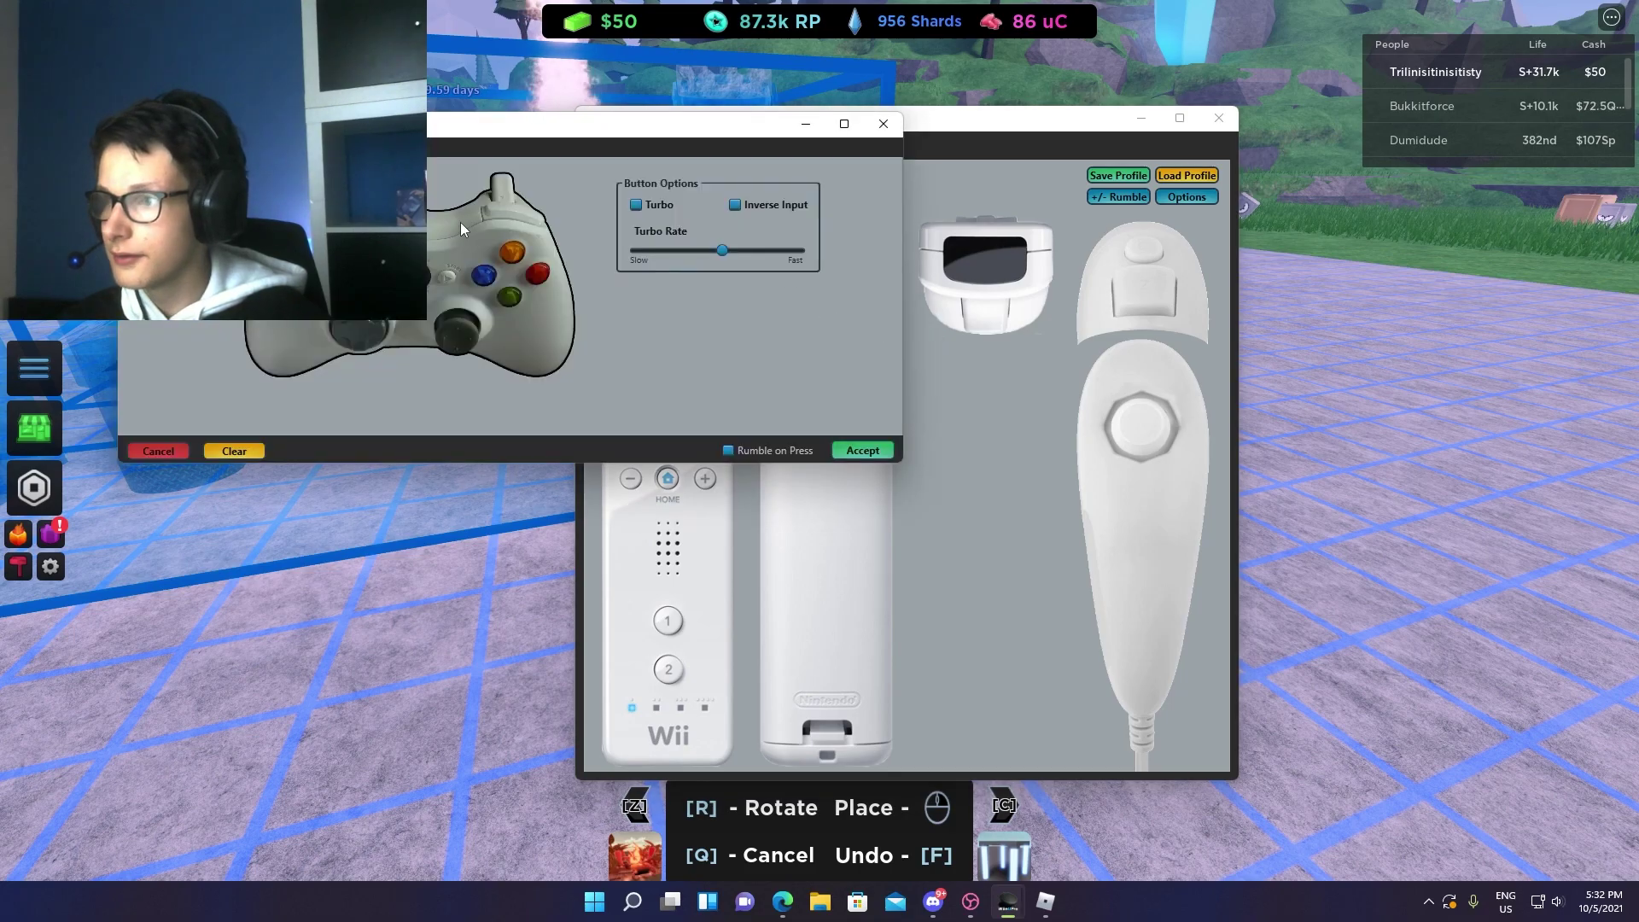
click(864, 451)
key(alt+Tab)
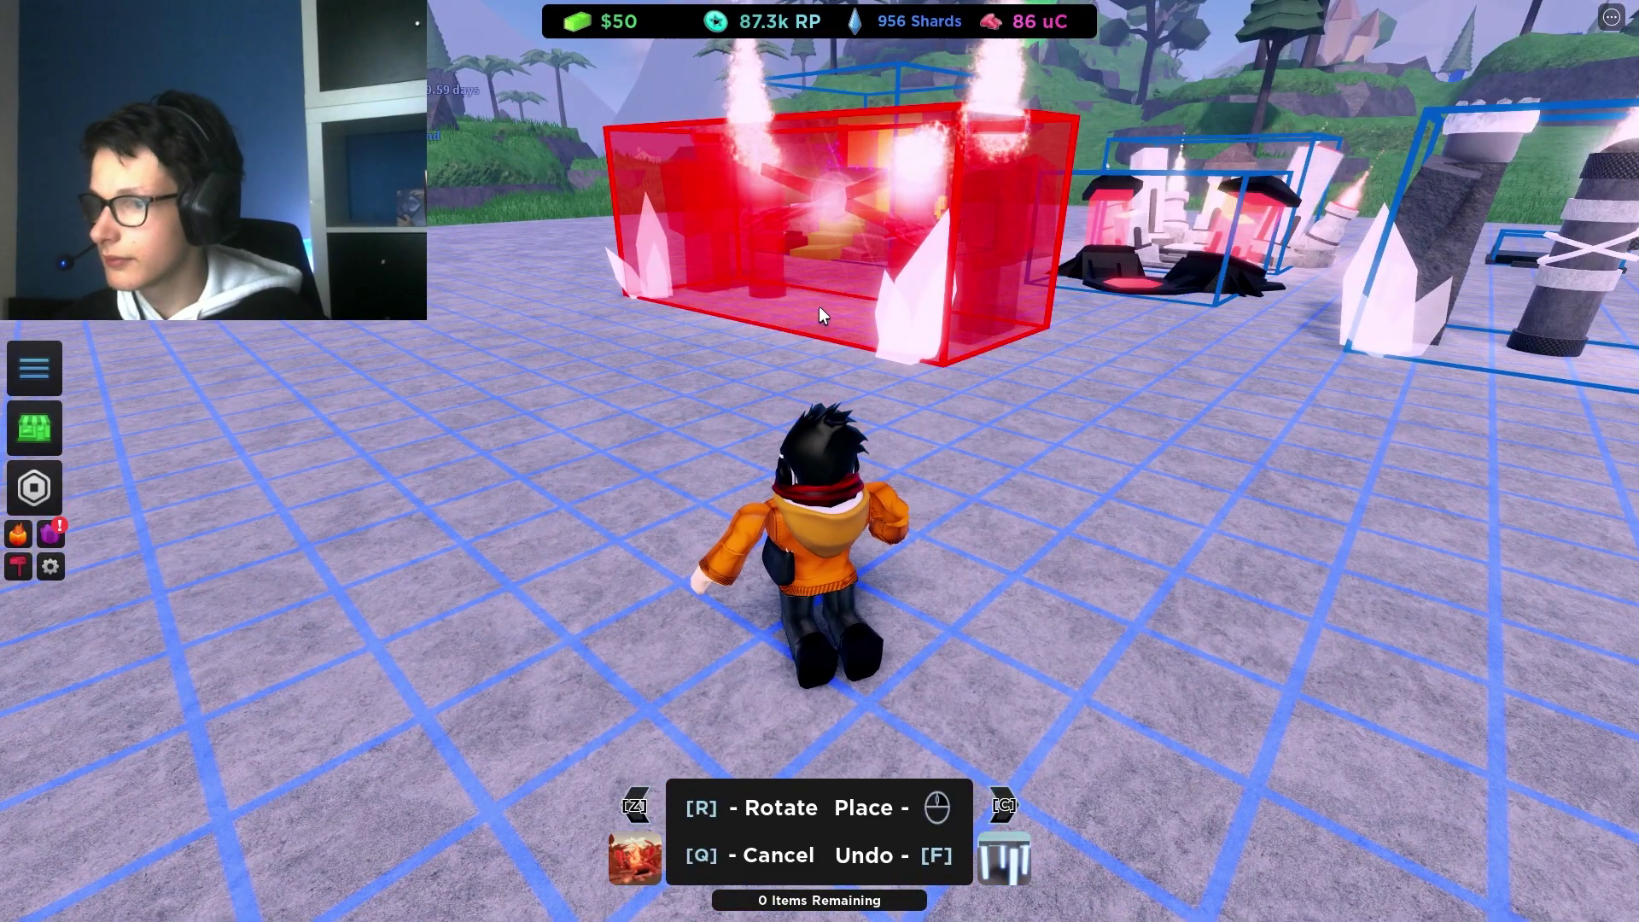
Assign Xbox buttons to another input and to a Nunchuk button
key(alt+Tab)
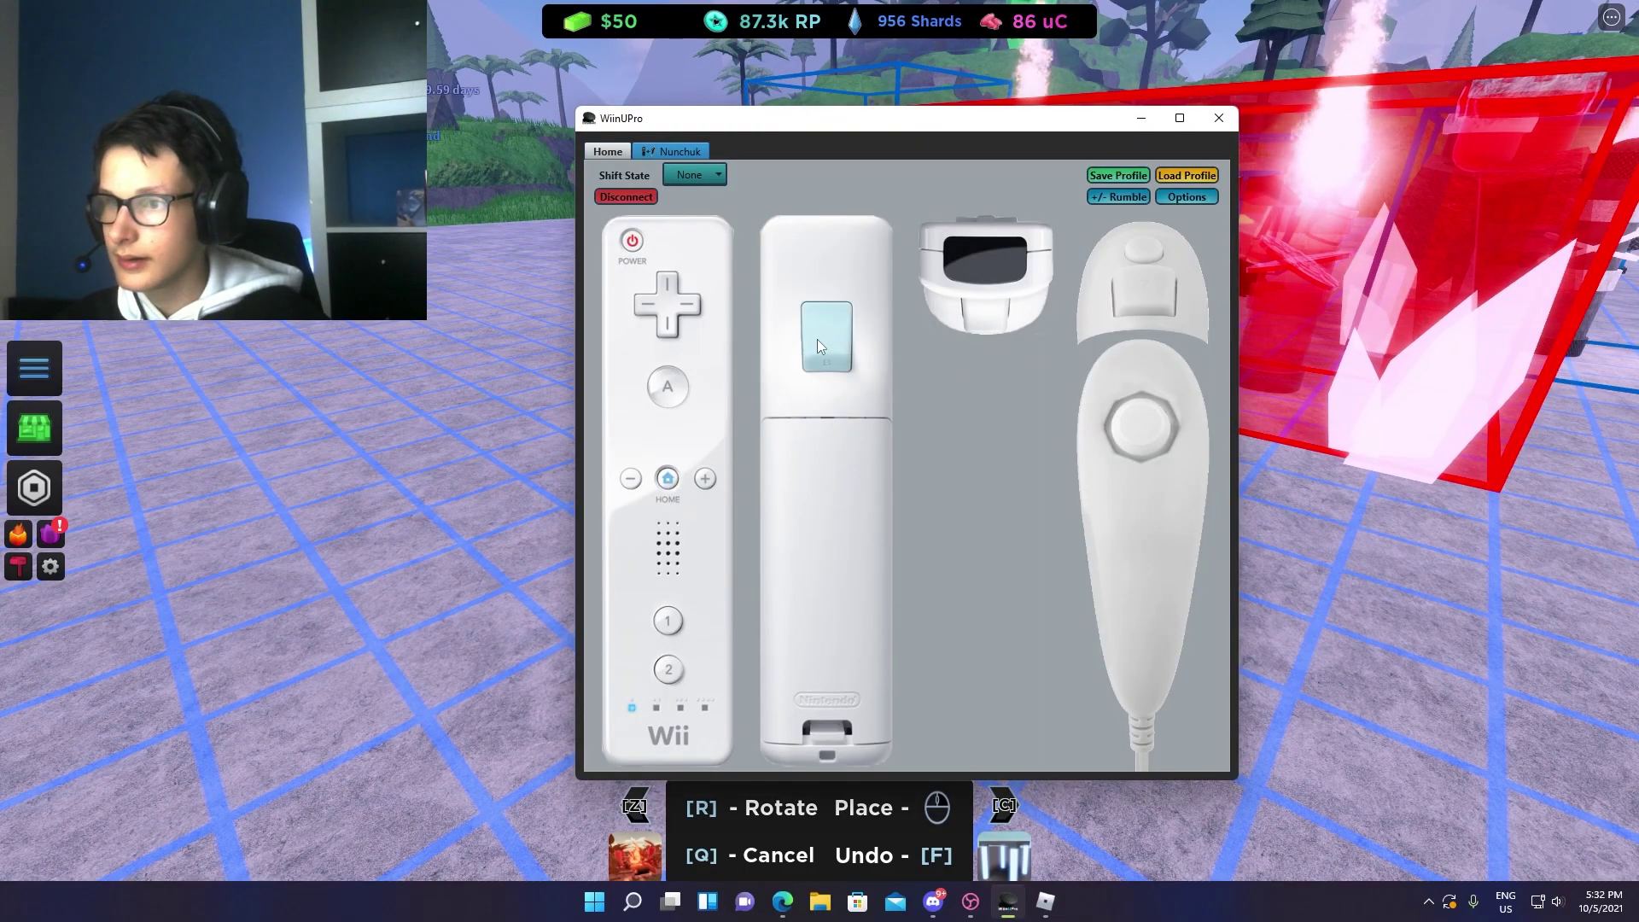
click(896, 349)
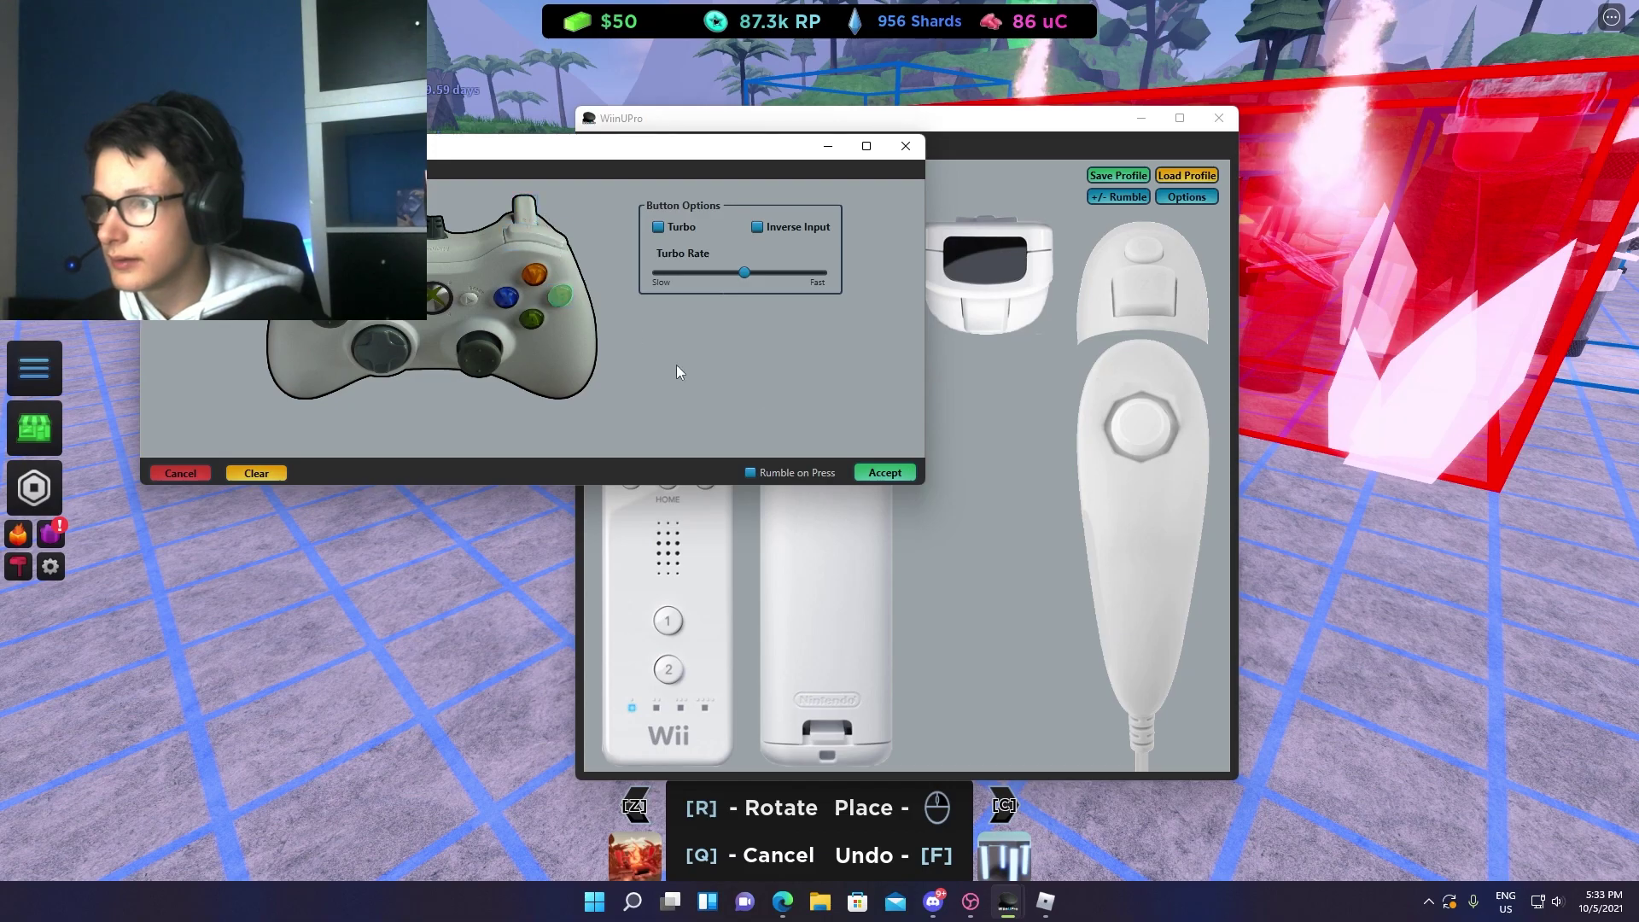
click(888, 472)
click(1176, 296)
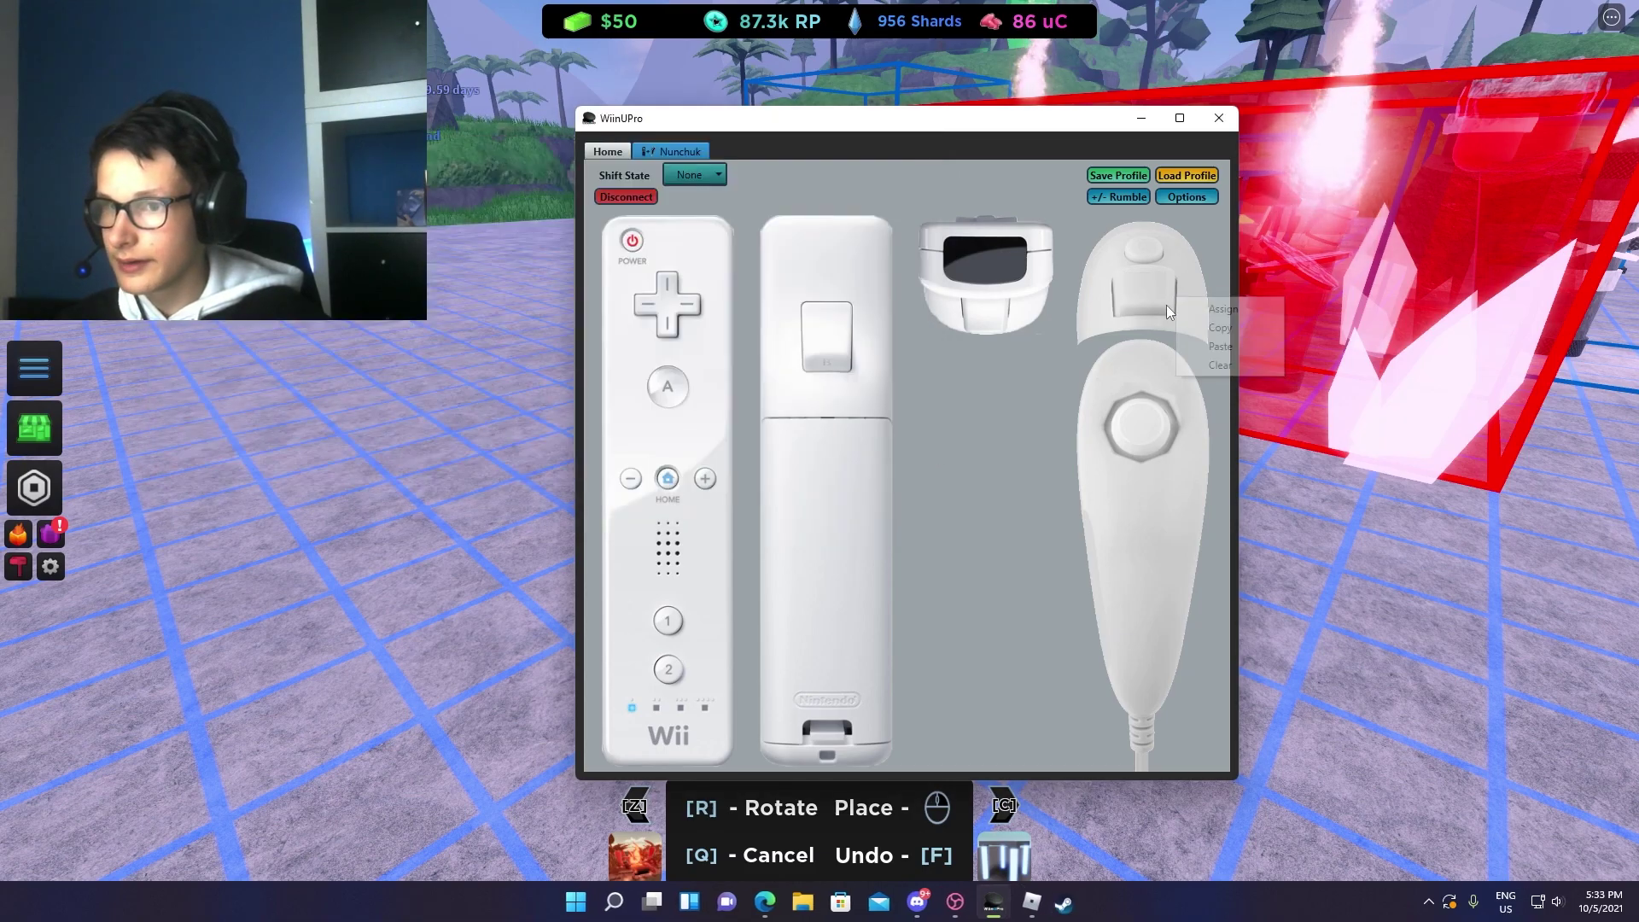
click(906, 495)
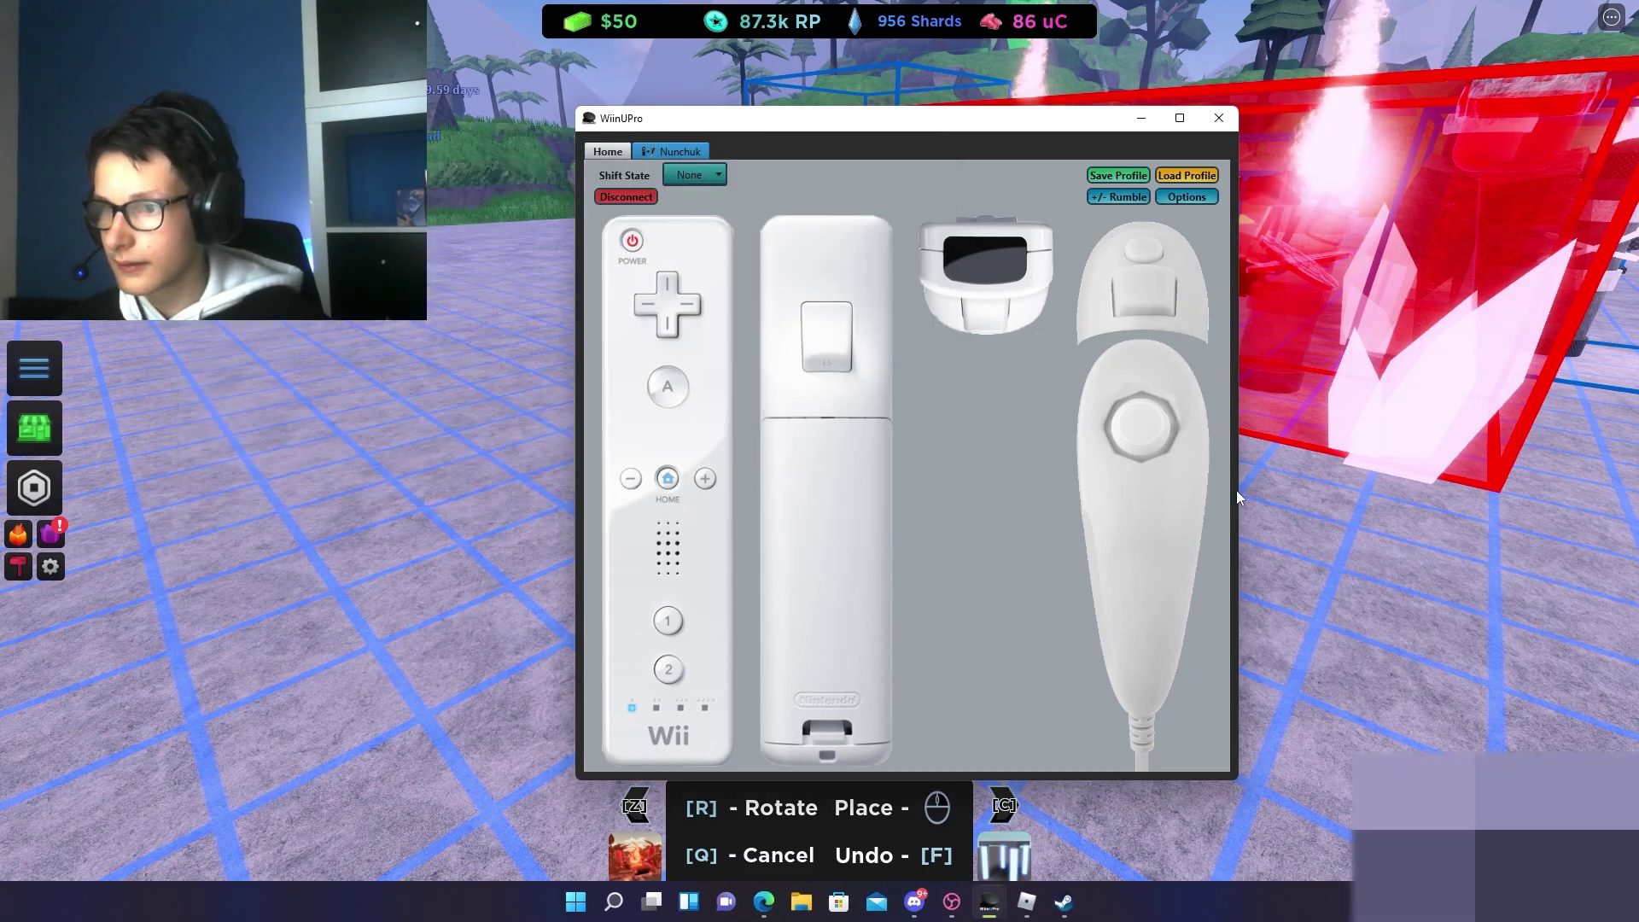
Withdraw the Legendary Peppermint from the base and walk the character across it
click(1266, 490)
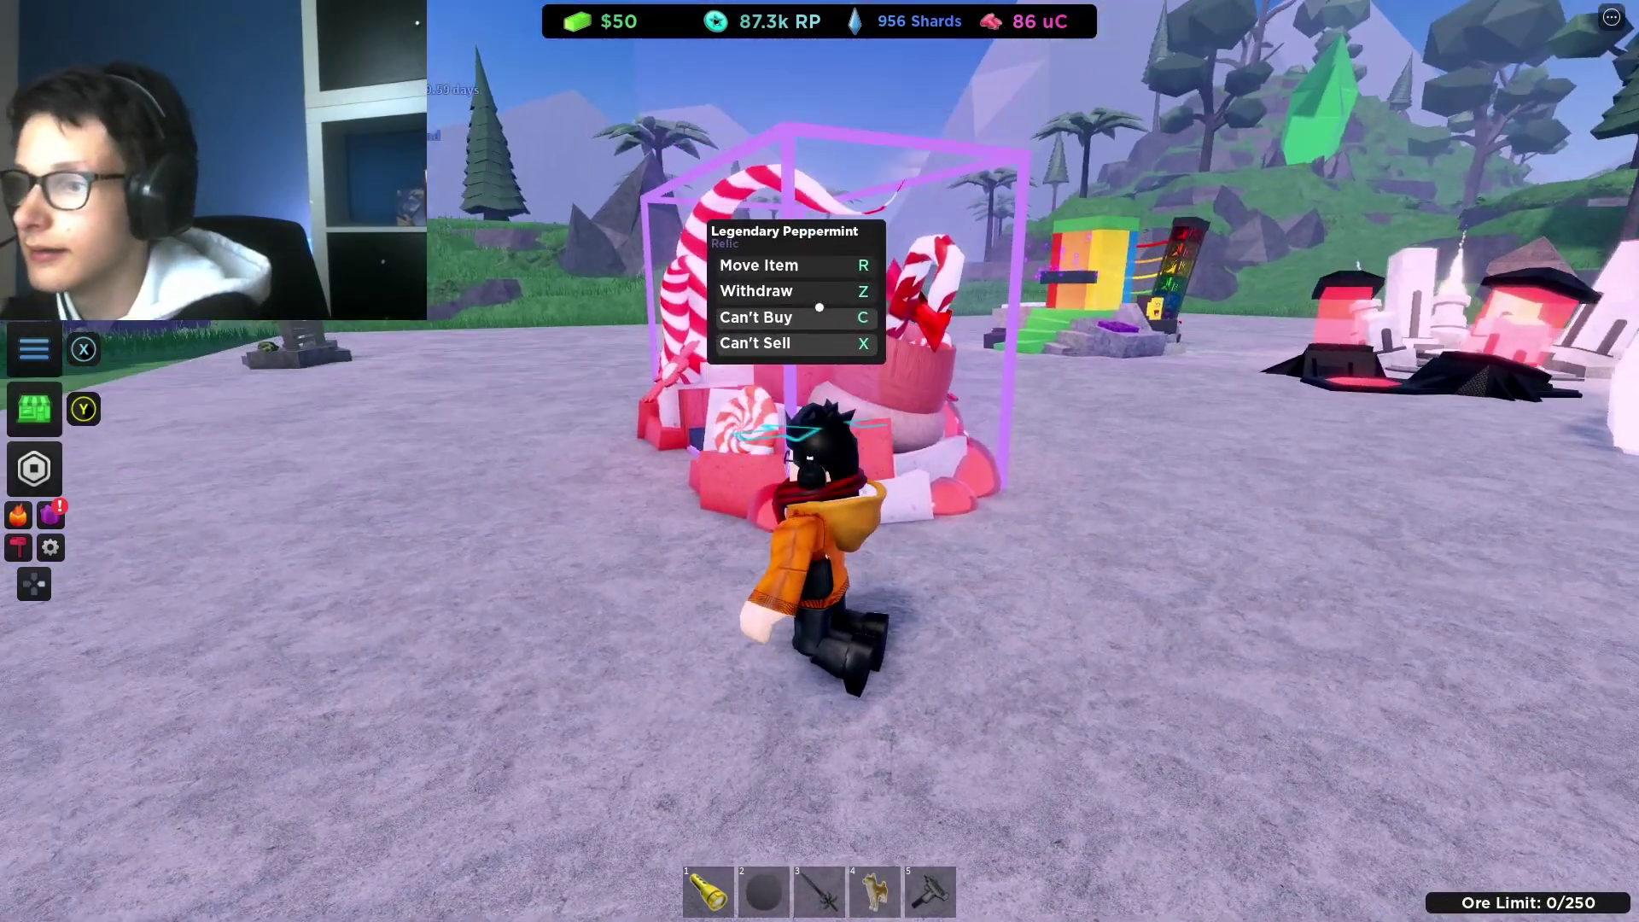
key(z)
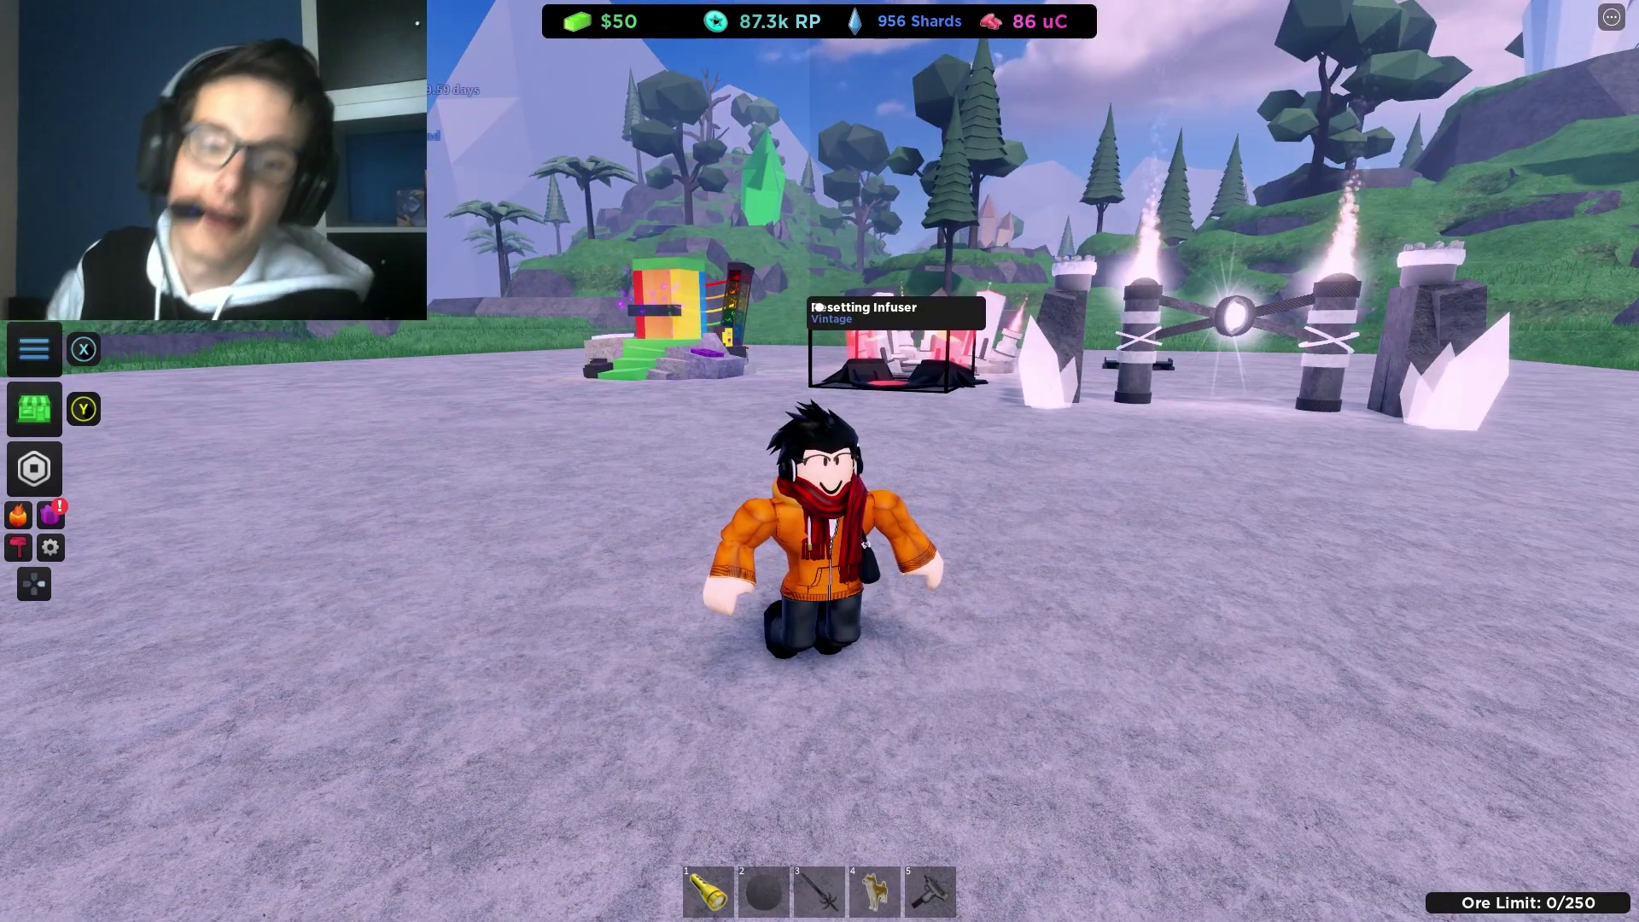
key(w)
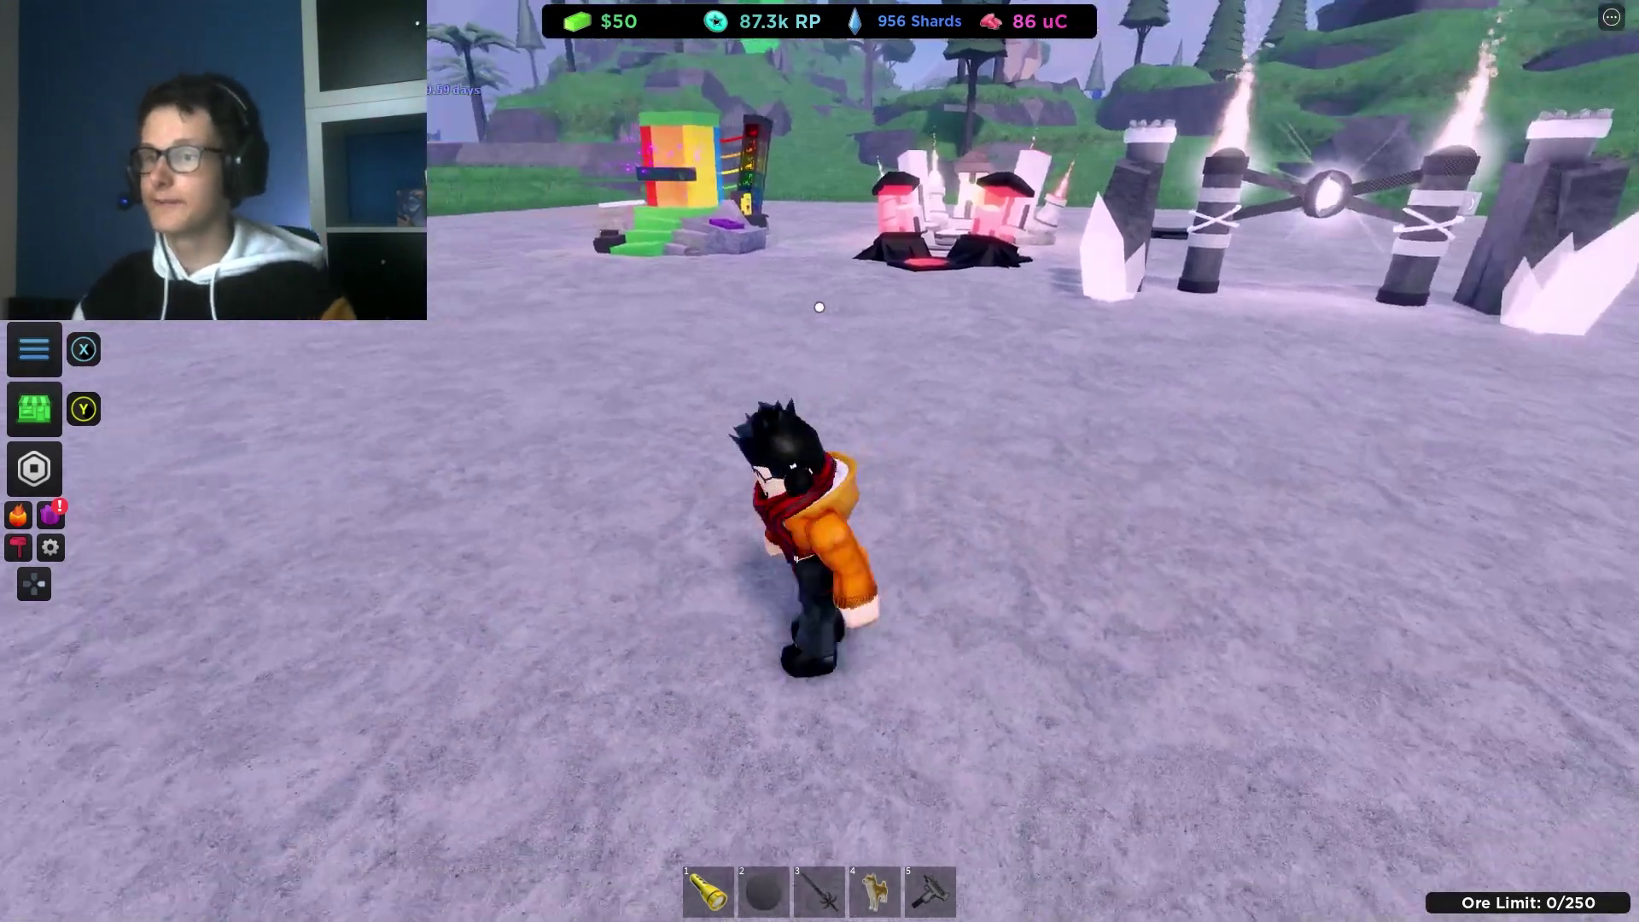
key(s)
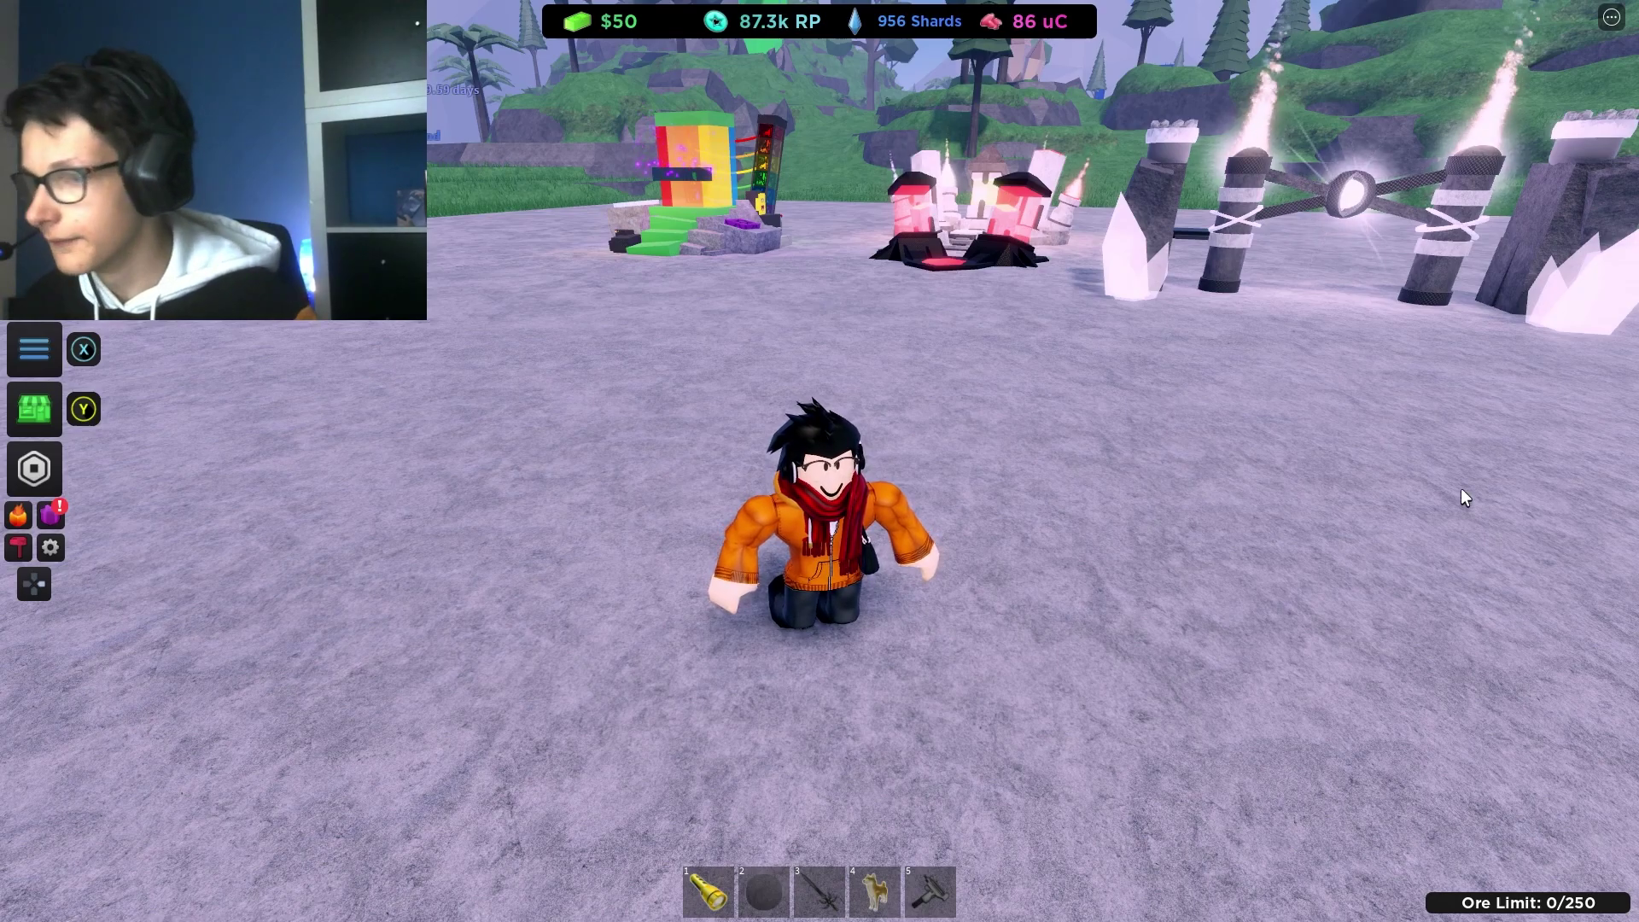
Assign a gamepad input to one more Wii Remote button and return to fullscreen Roblox
key(alt+Tab)
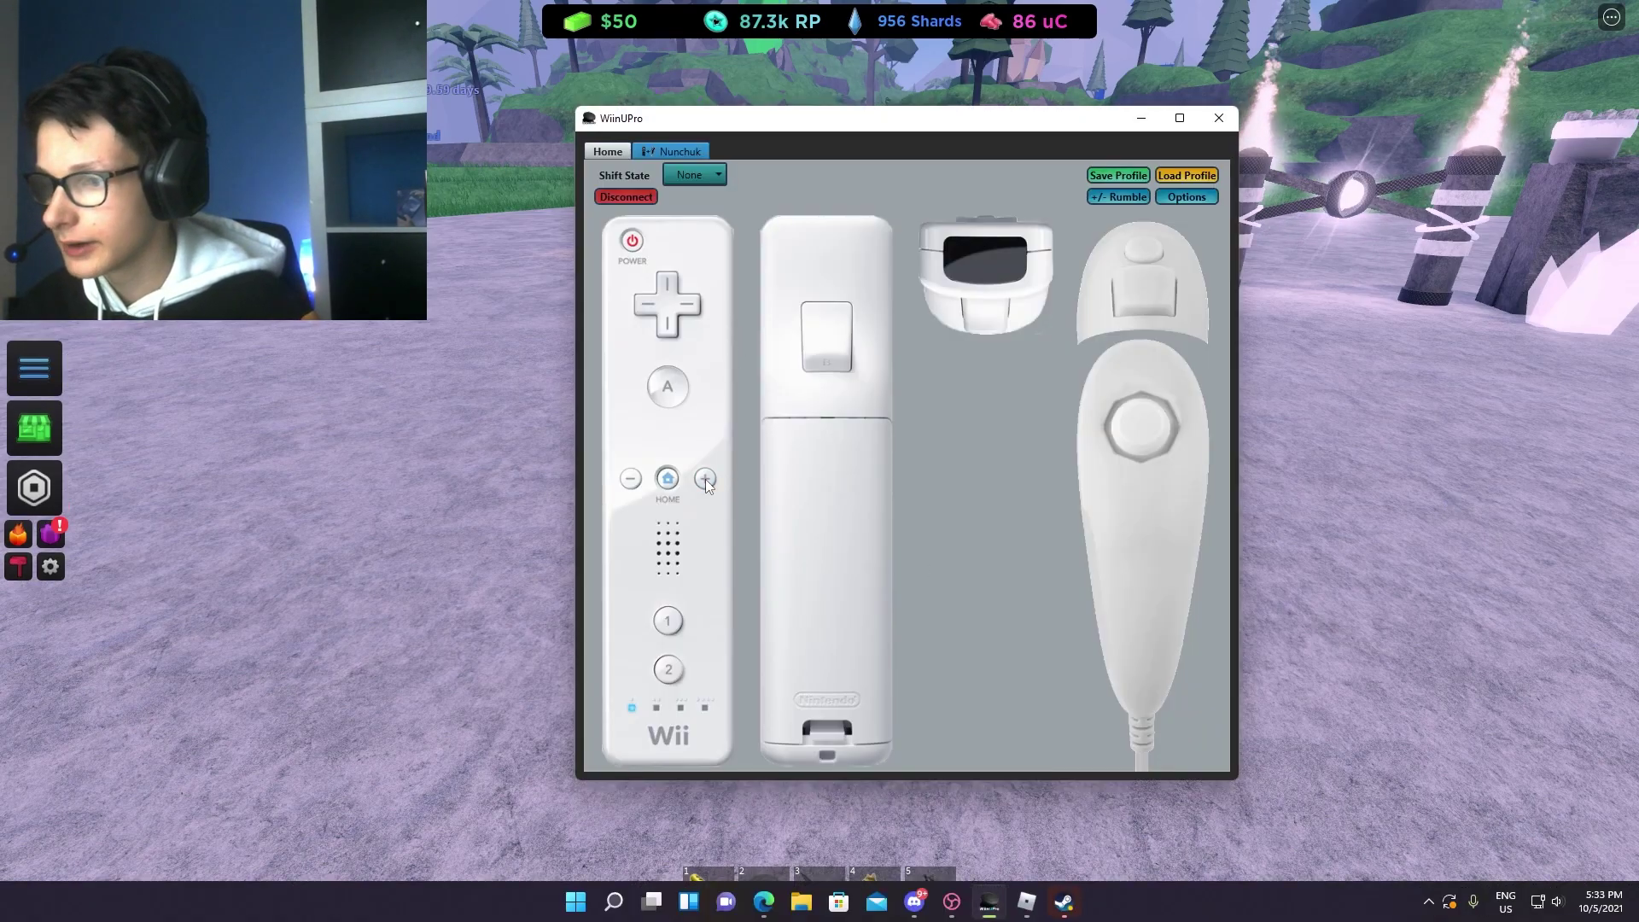
click(727, 495)
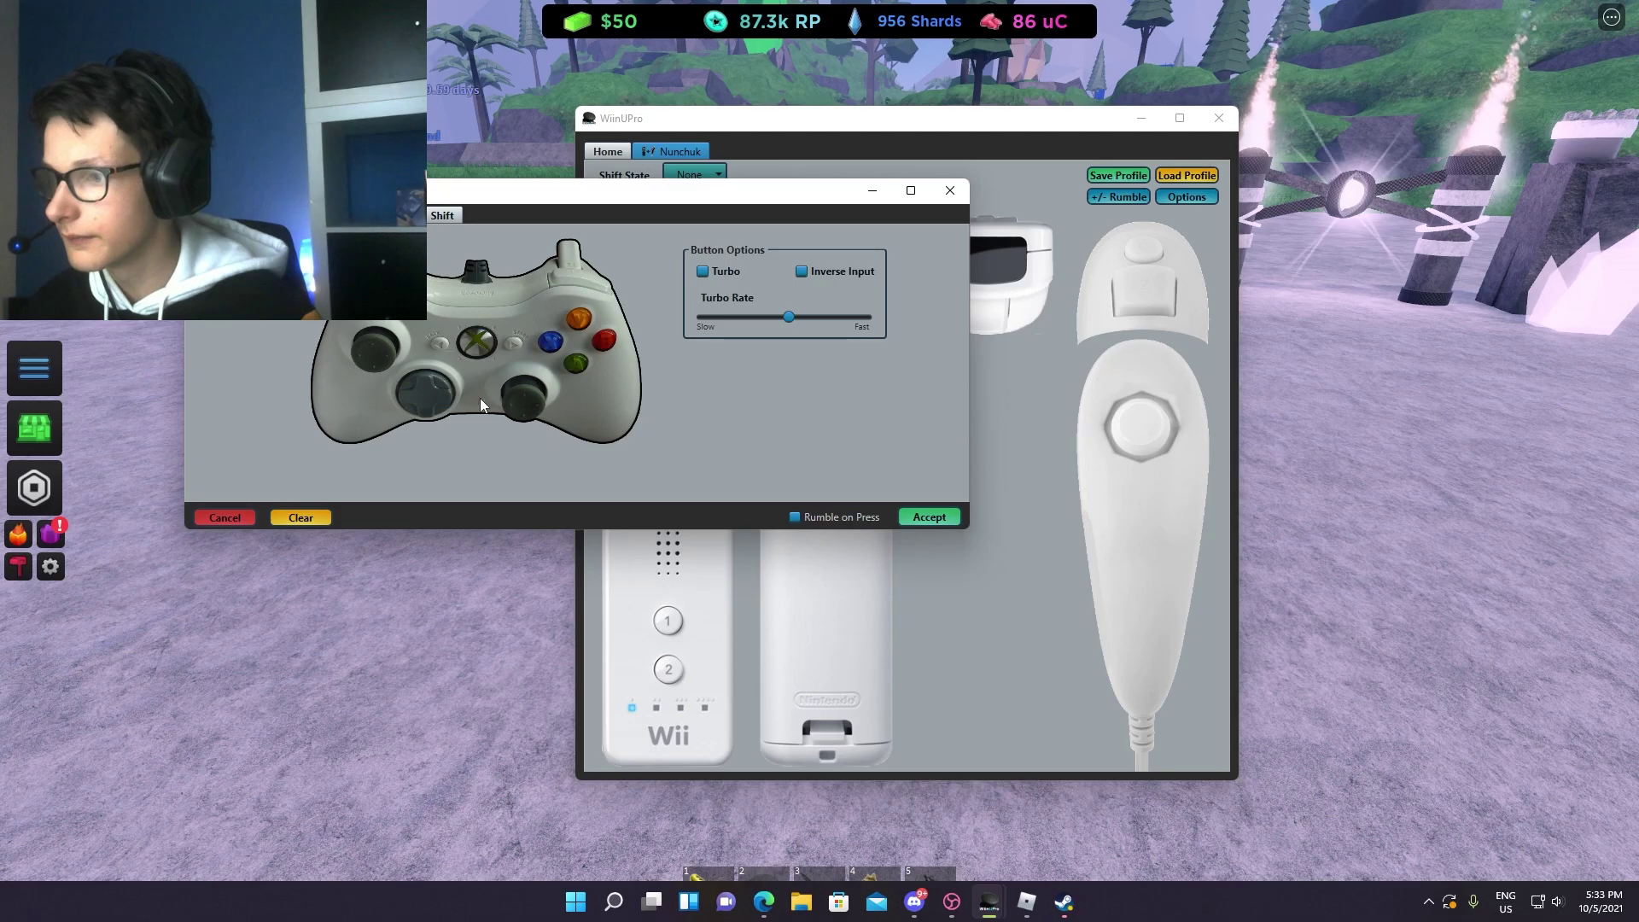
click(930, 517)
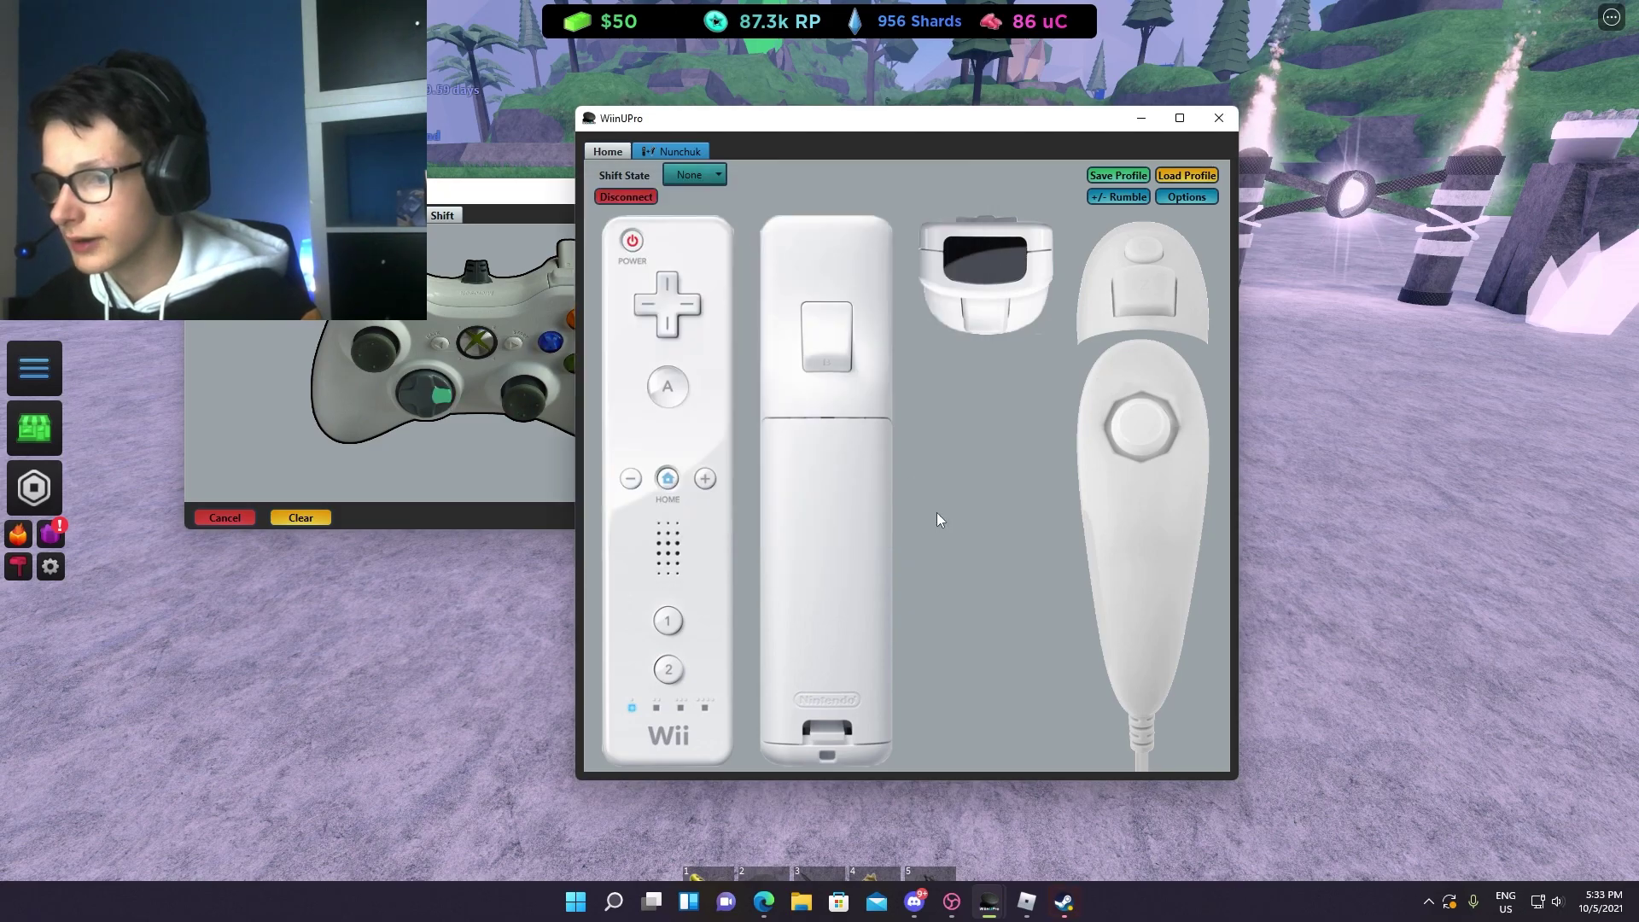
click(1436, 485)
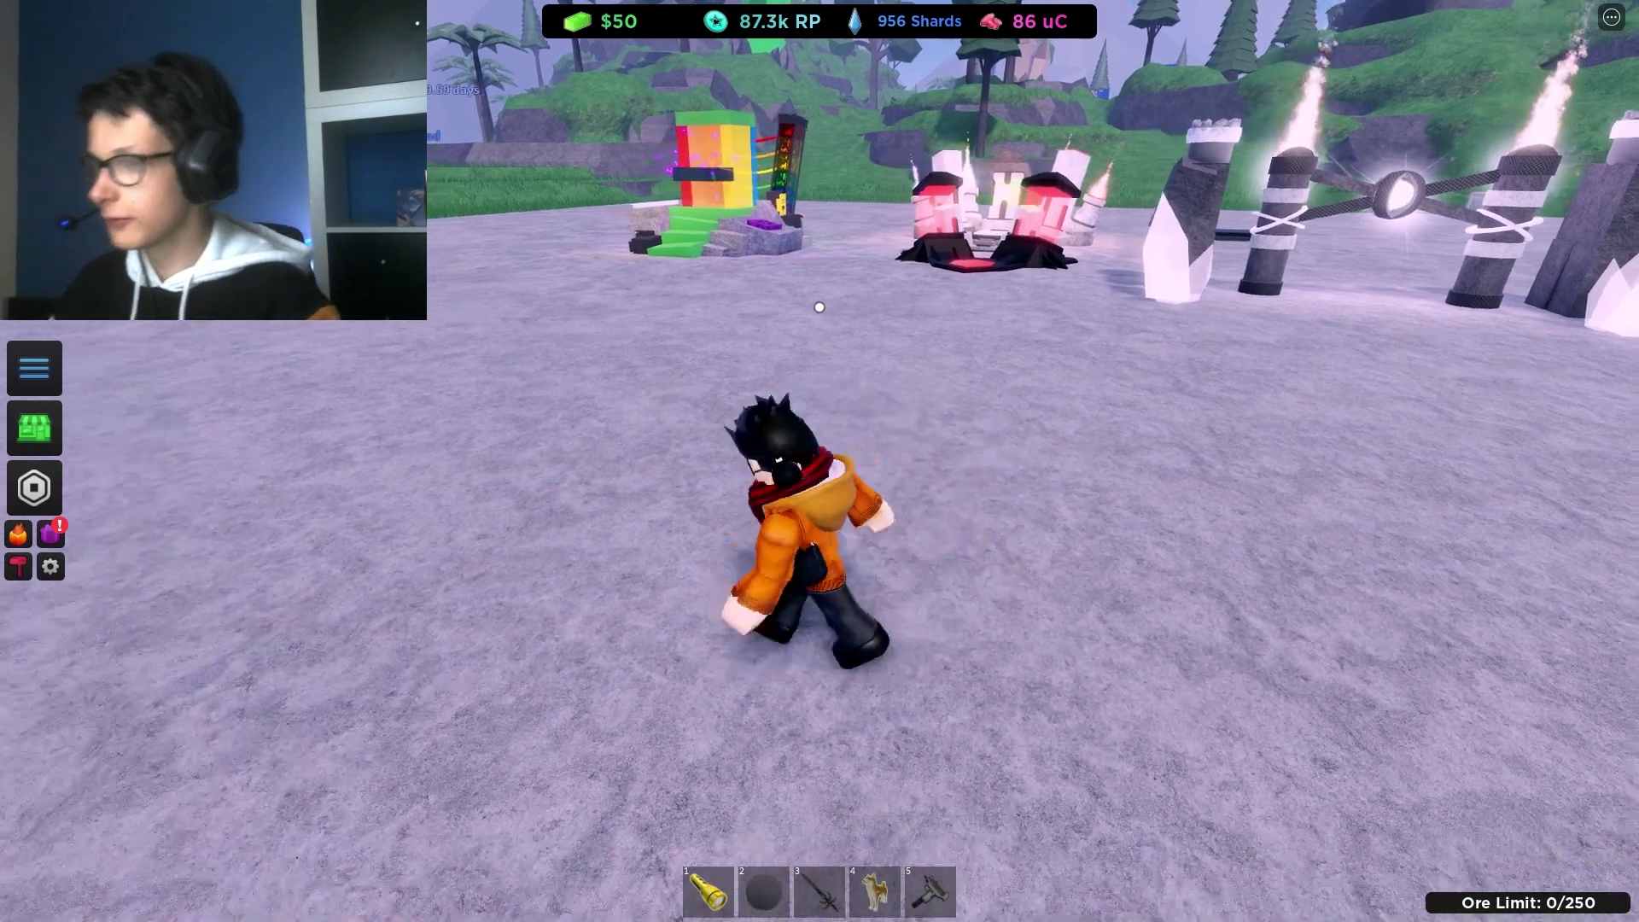
Browse the saved base layouts in Settings, then close them
key(Escape)
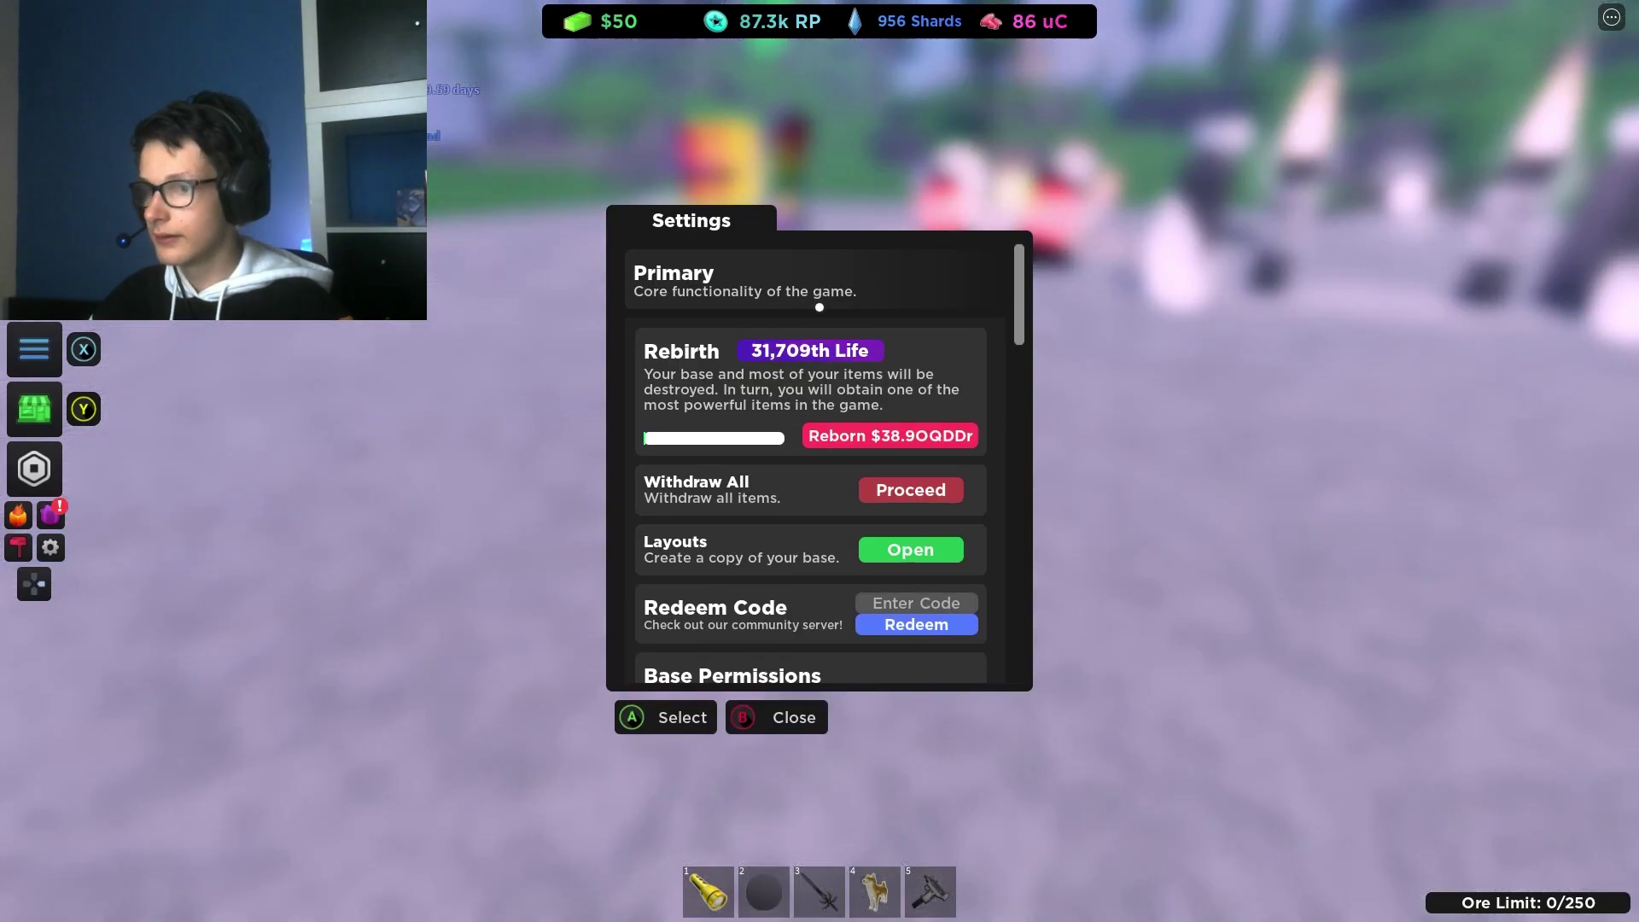
key(Down)
key(Down)
key(Down)
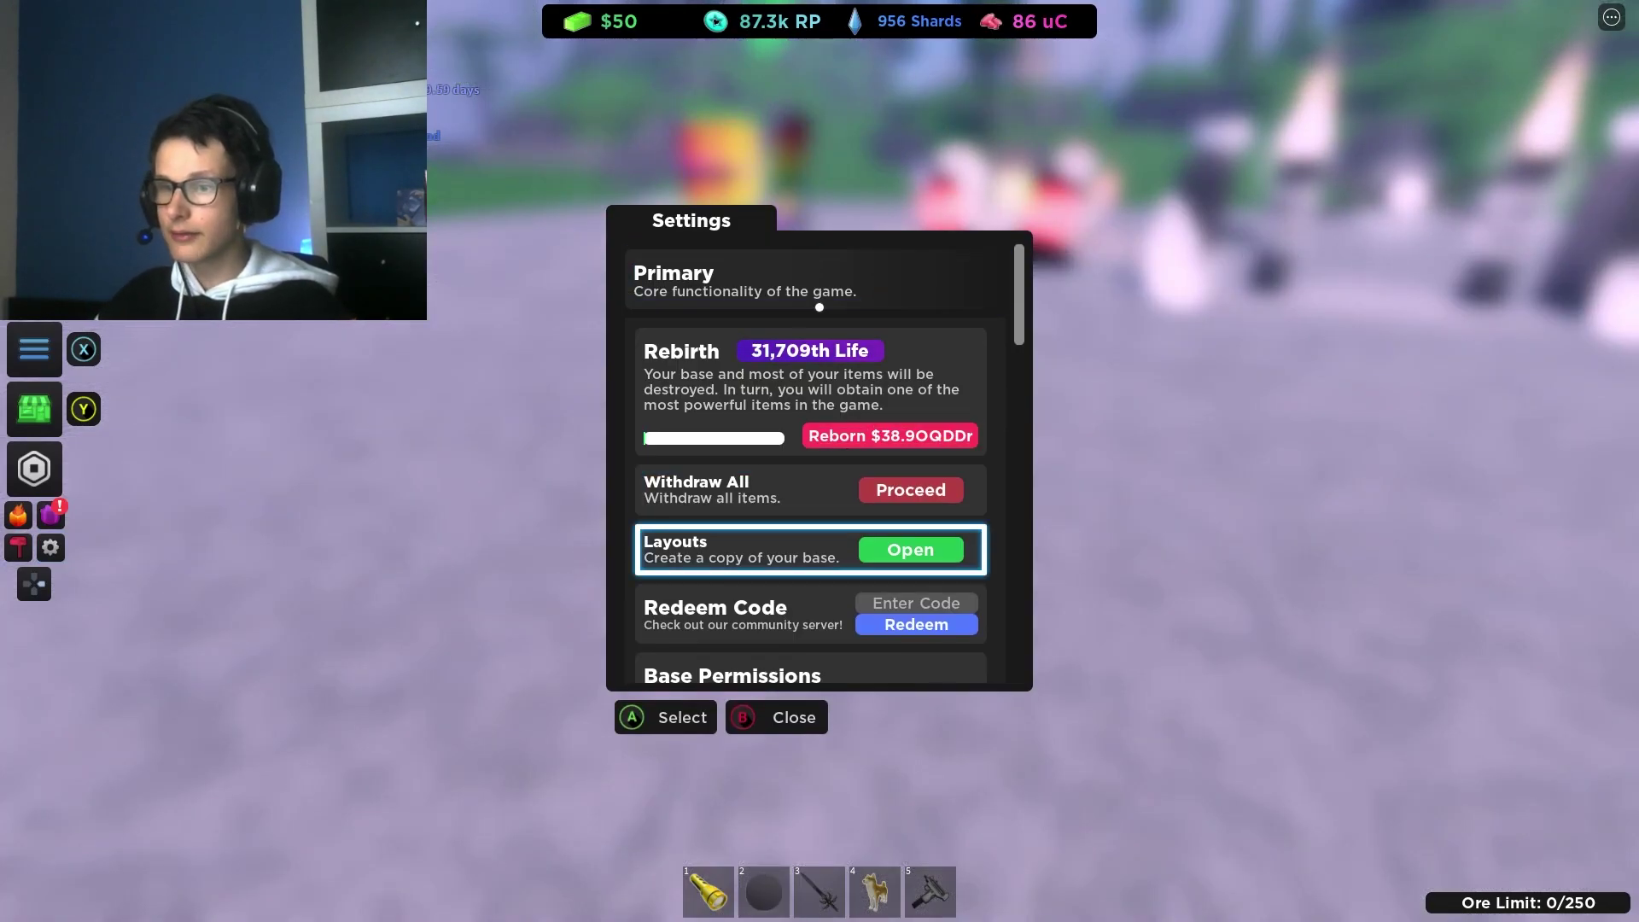
key(Return)
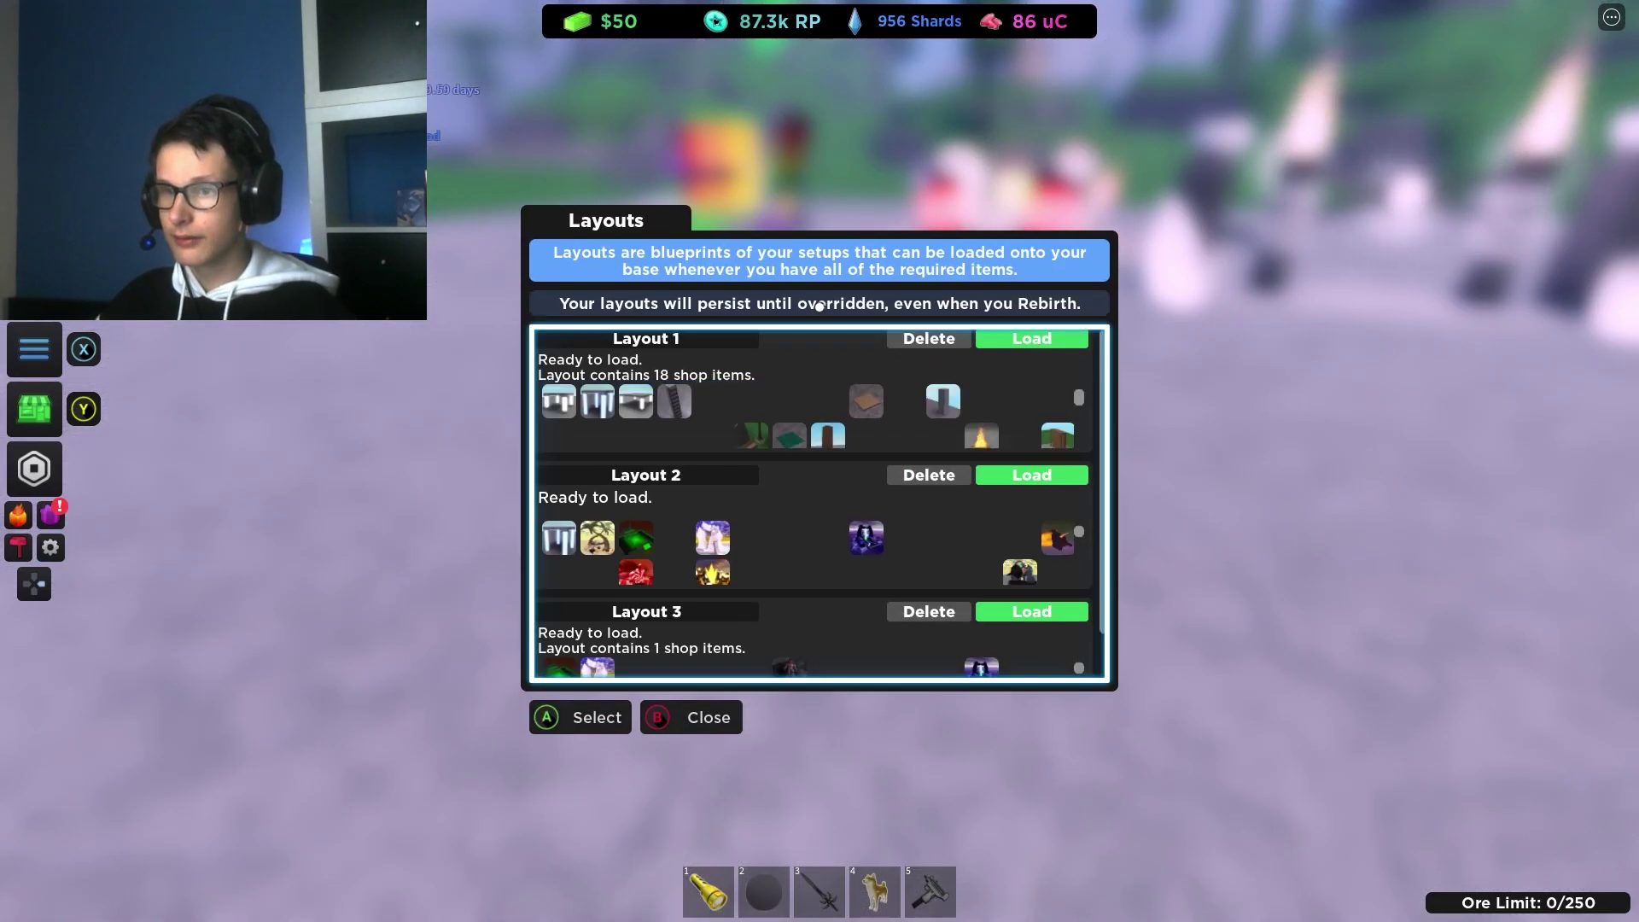
key(Escape)
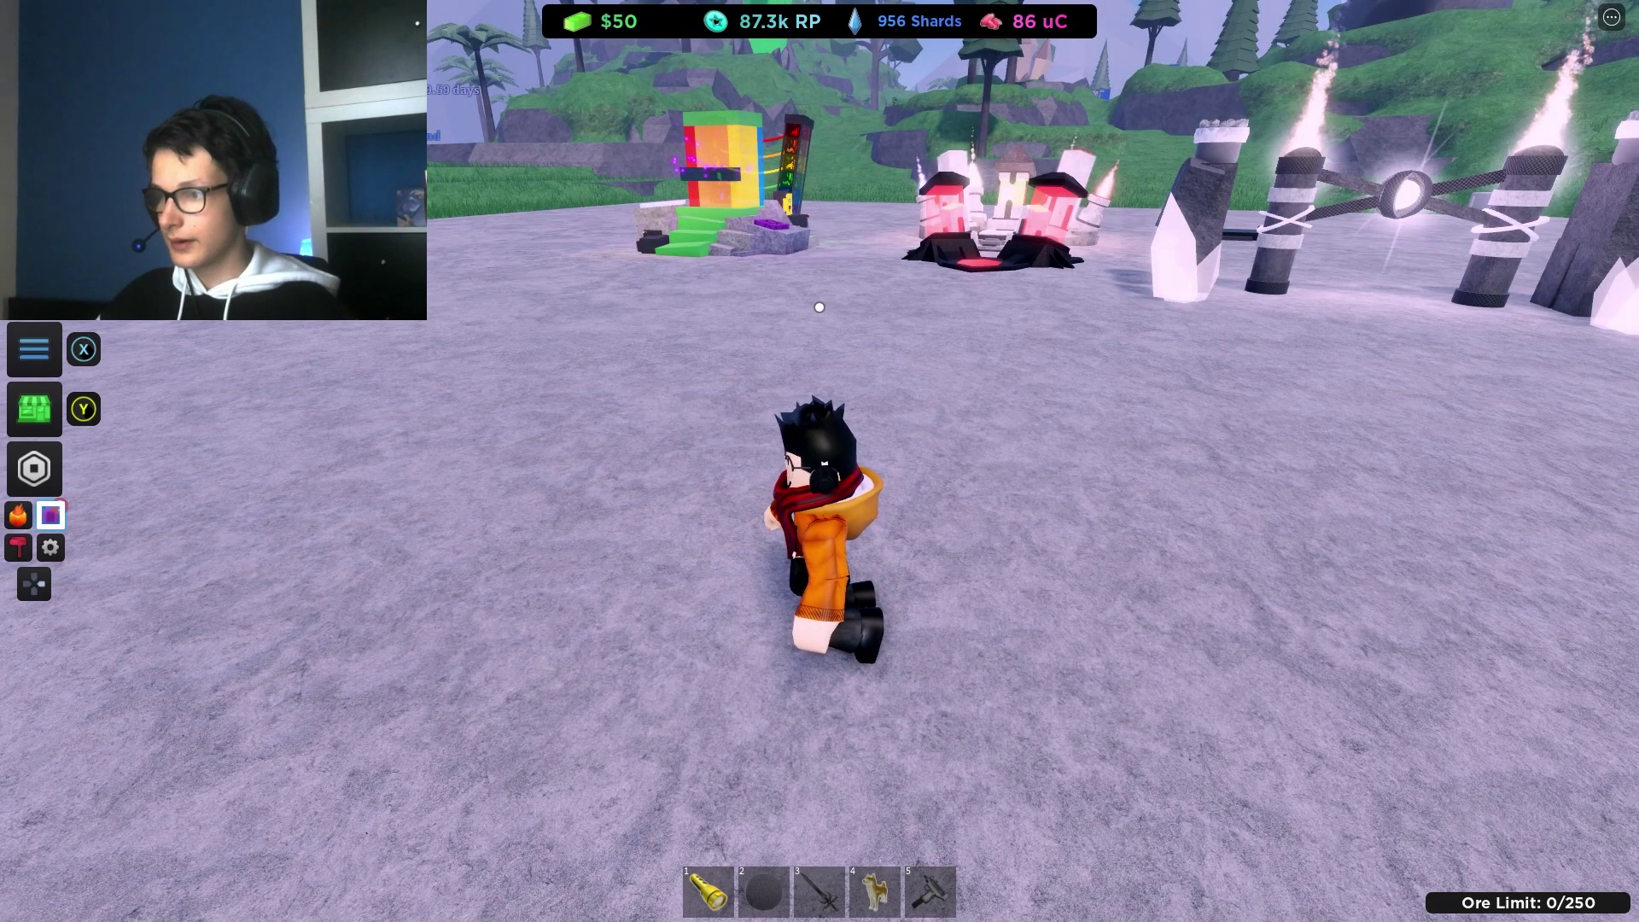
Use Withdraw All in Settings to clear the base, then close the menu
key(c)
key(Down)
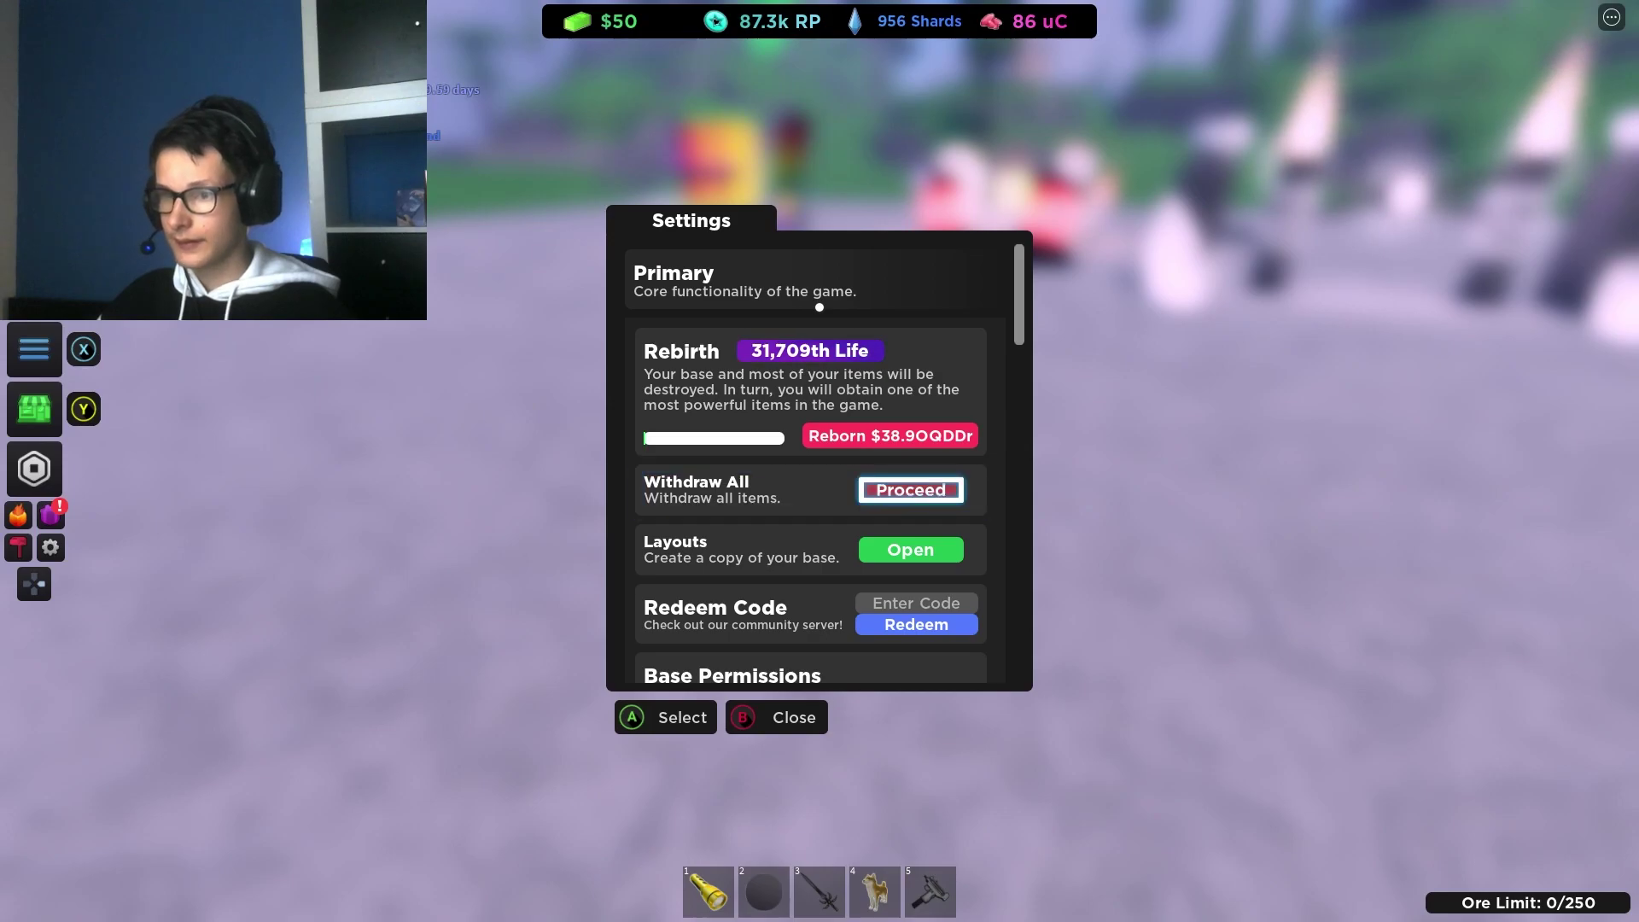
key(Return)
key(Return)
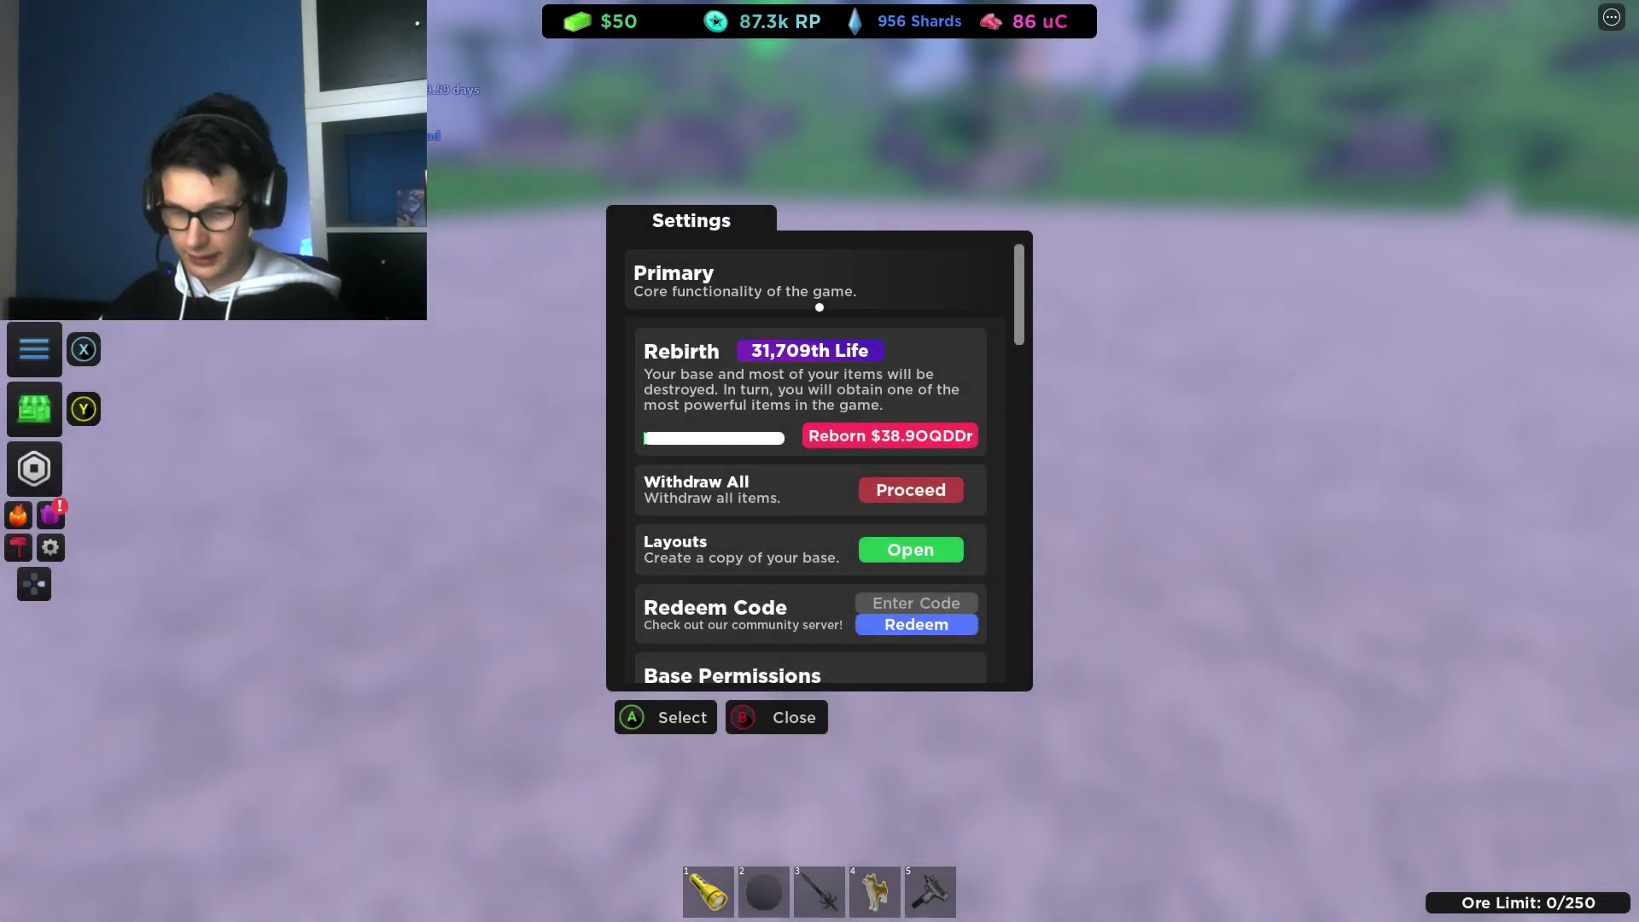
key(c)
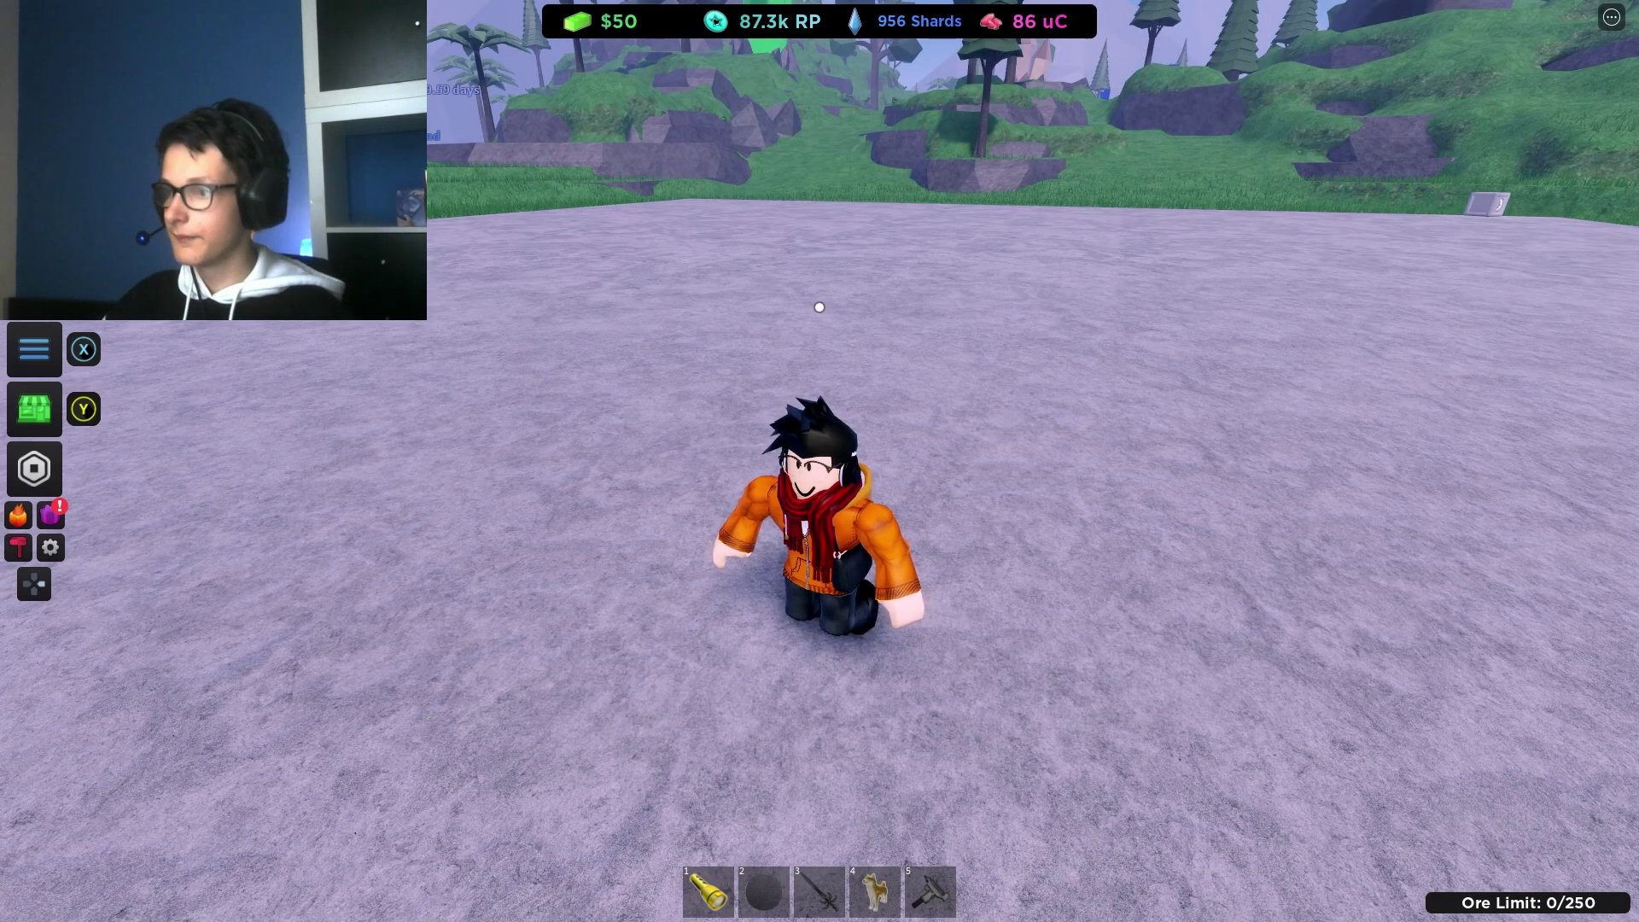
Load a saved layout from Settings, then walk past Angel's Blessing onto the grass
key(c)
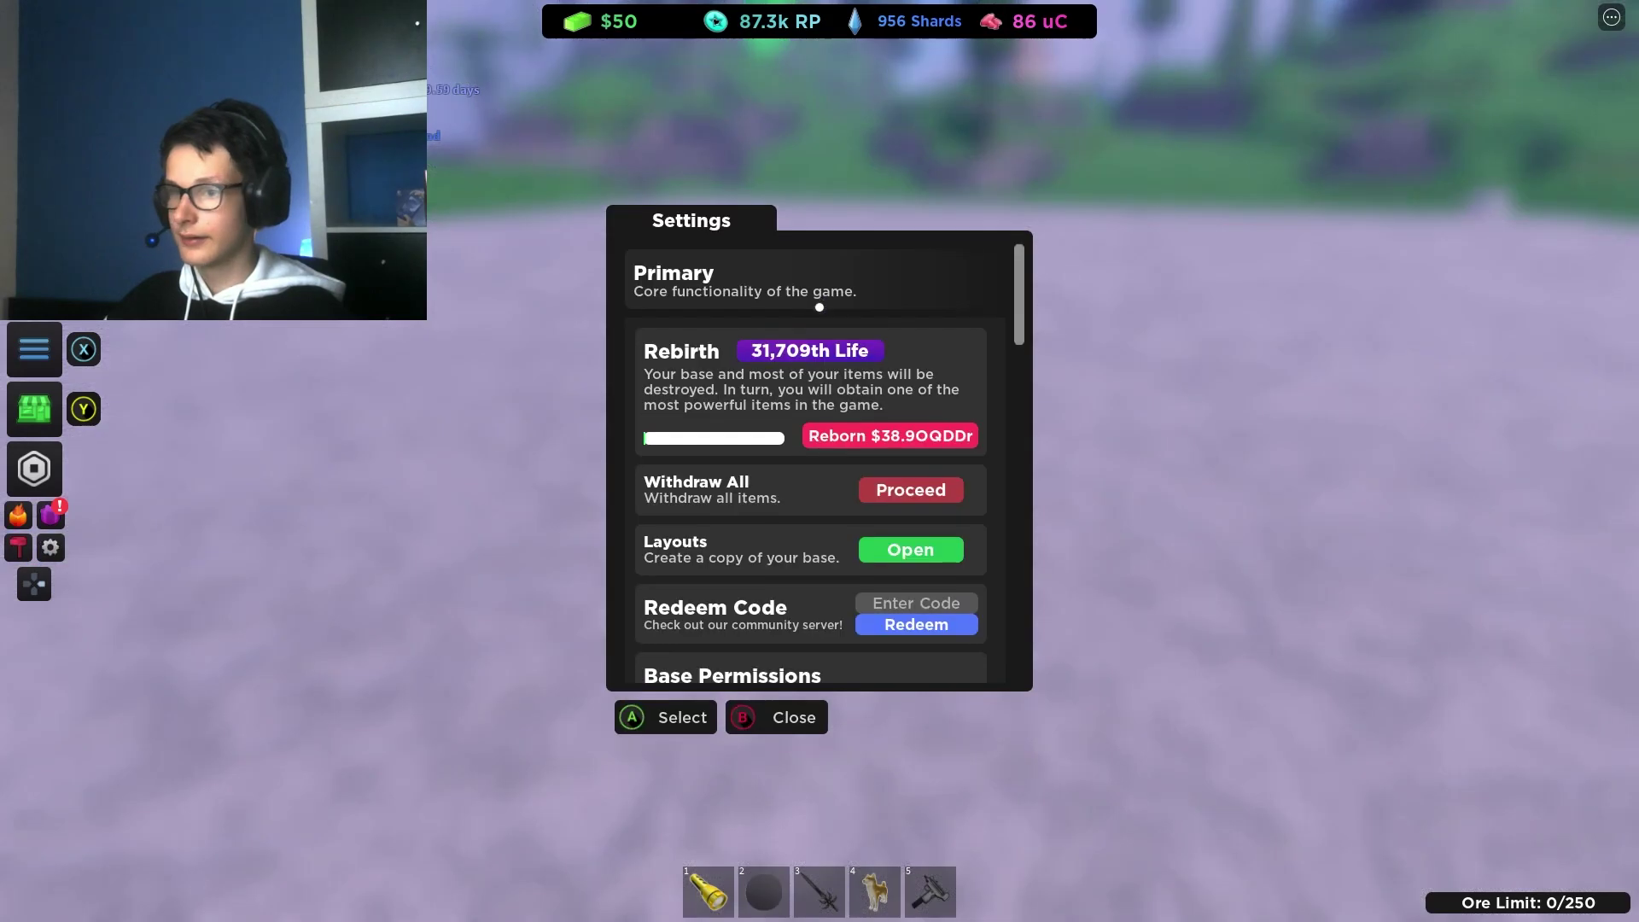
key(Return)
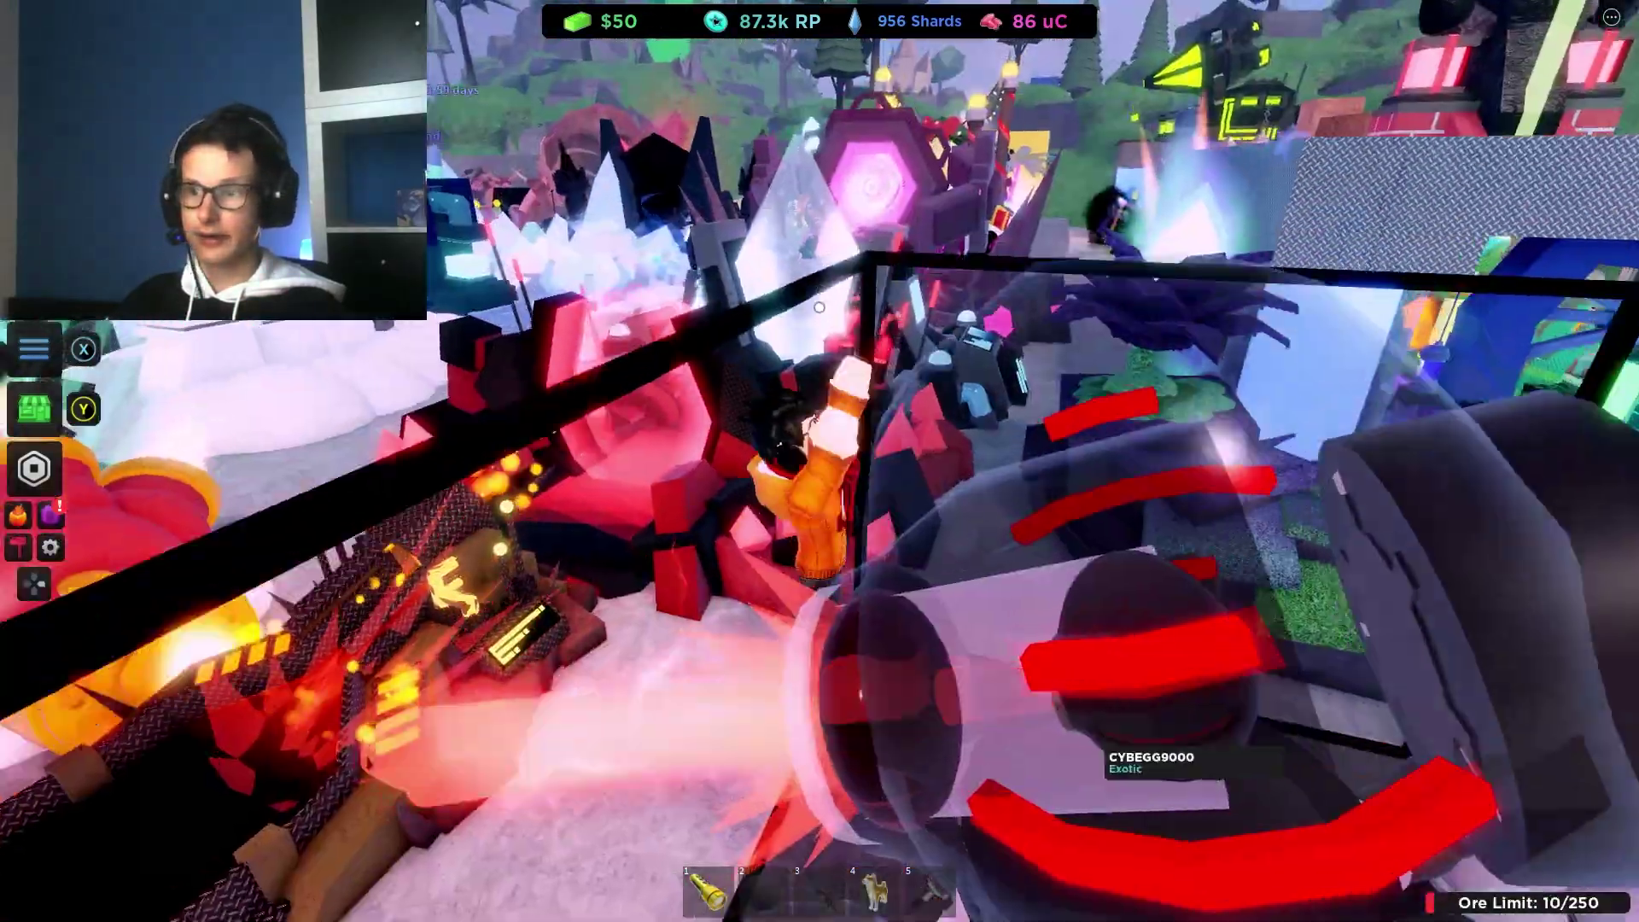
key(w)
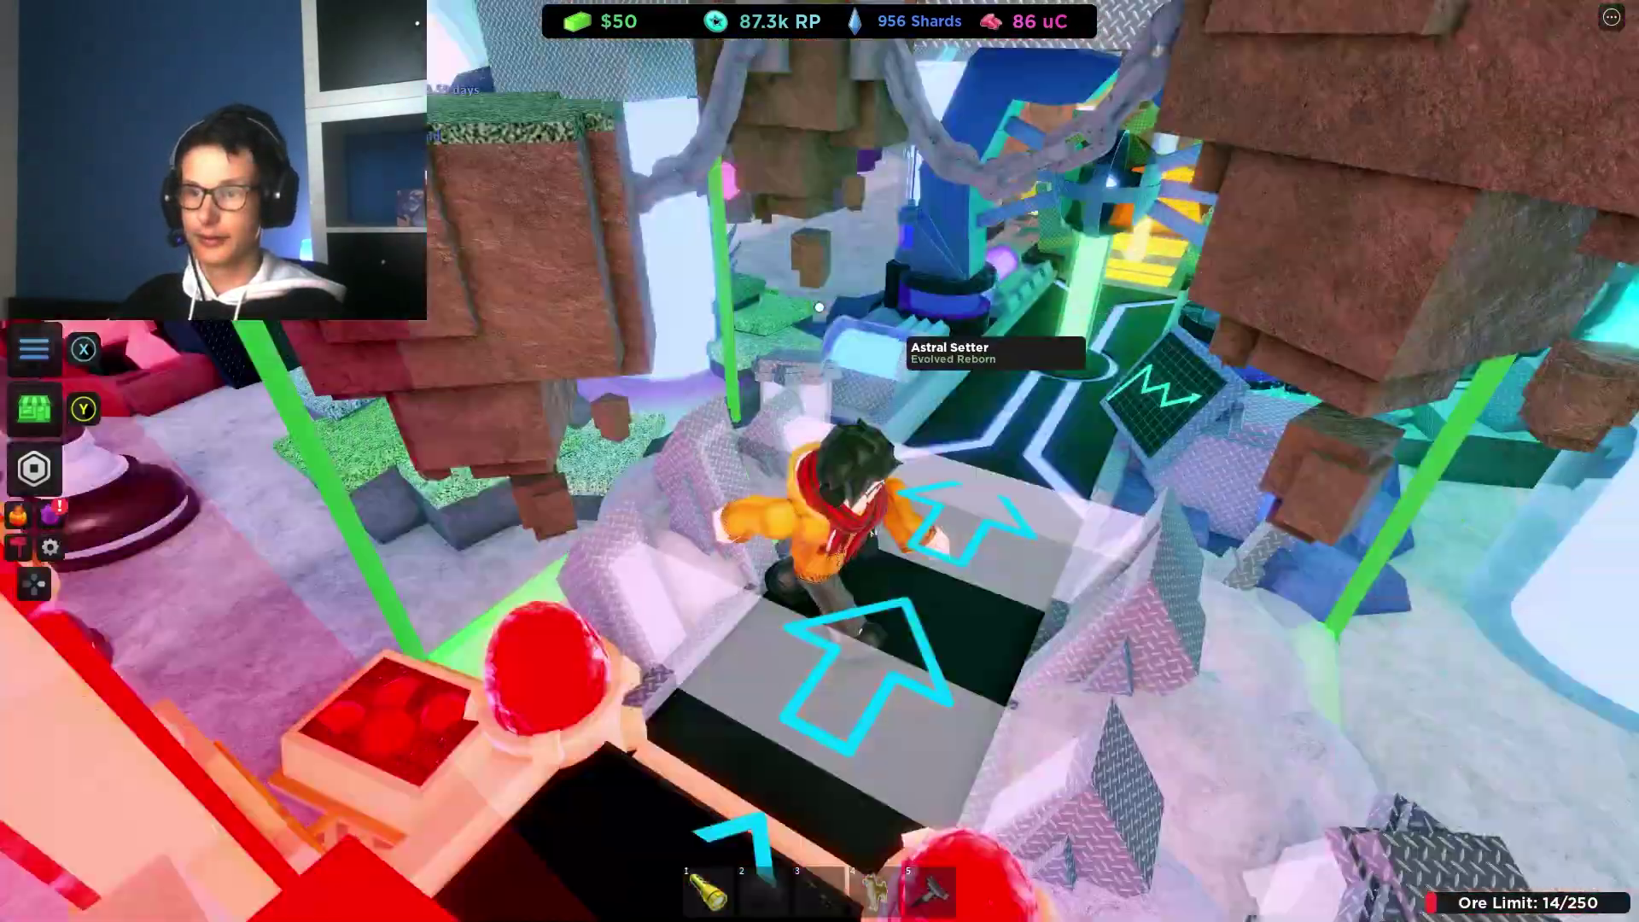
key(w)
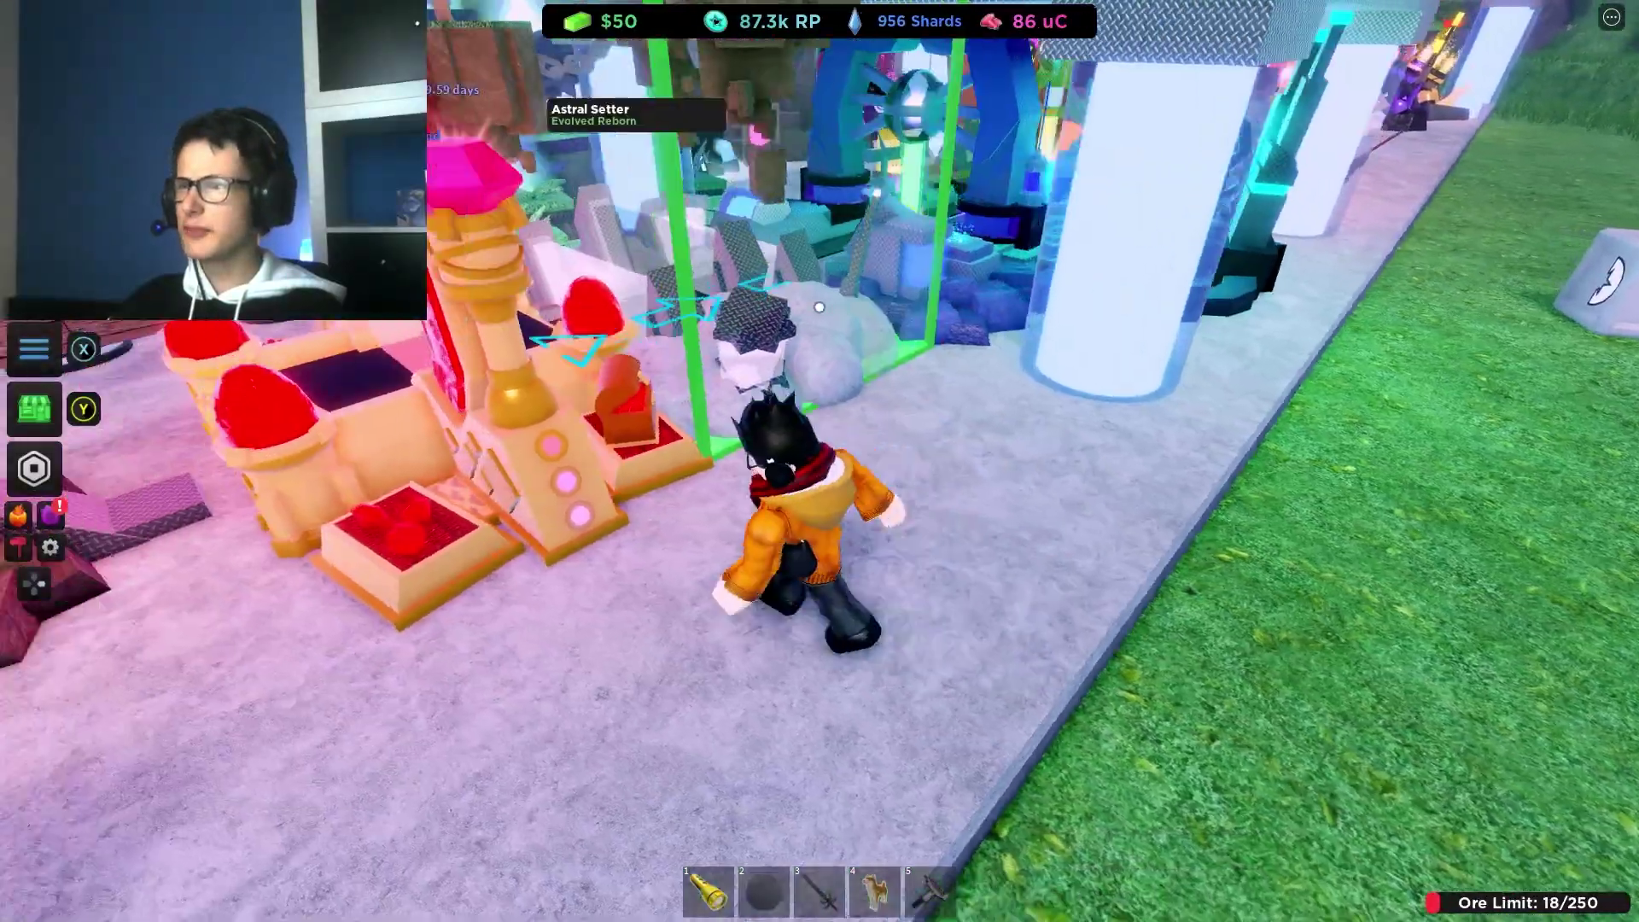
key(w)
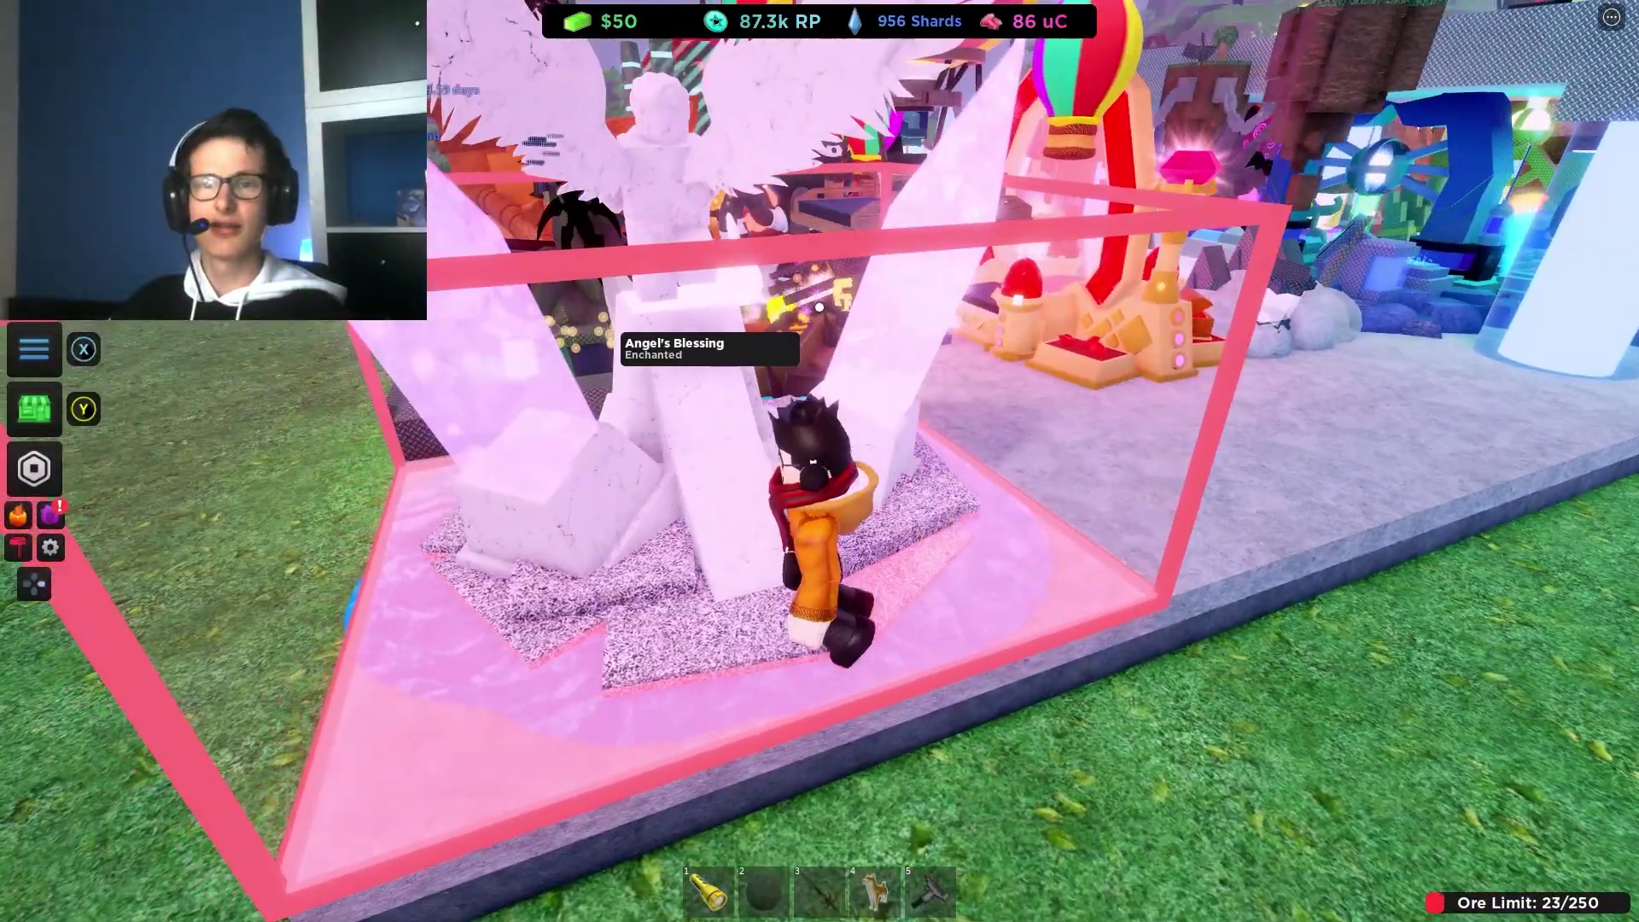
key(w)
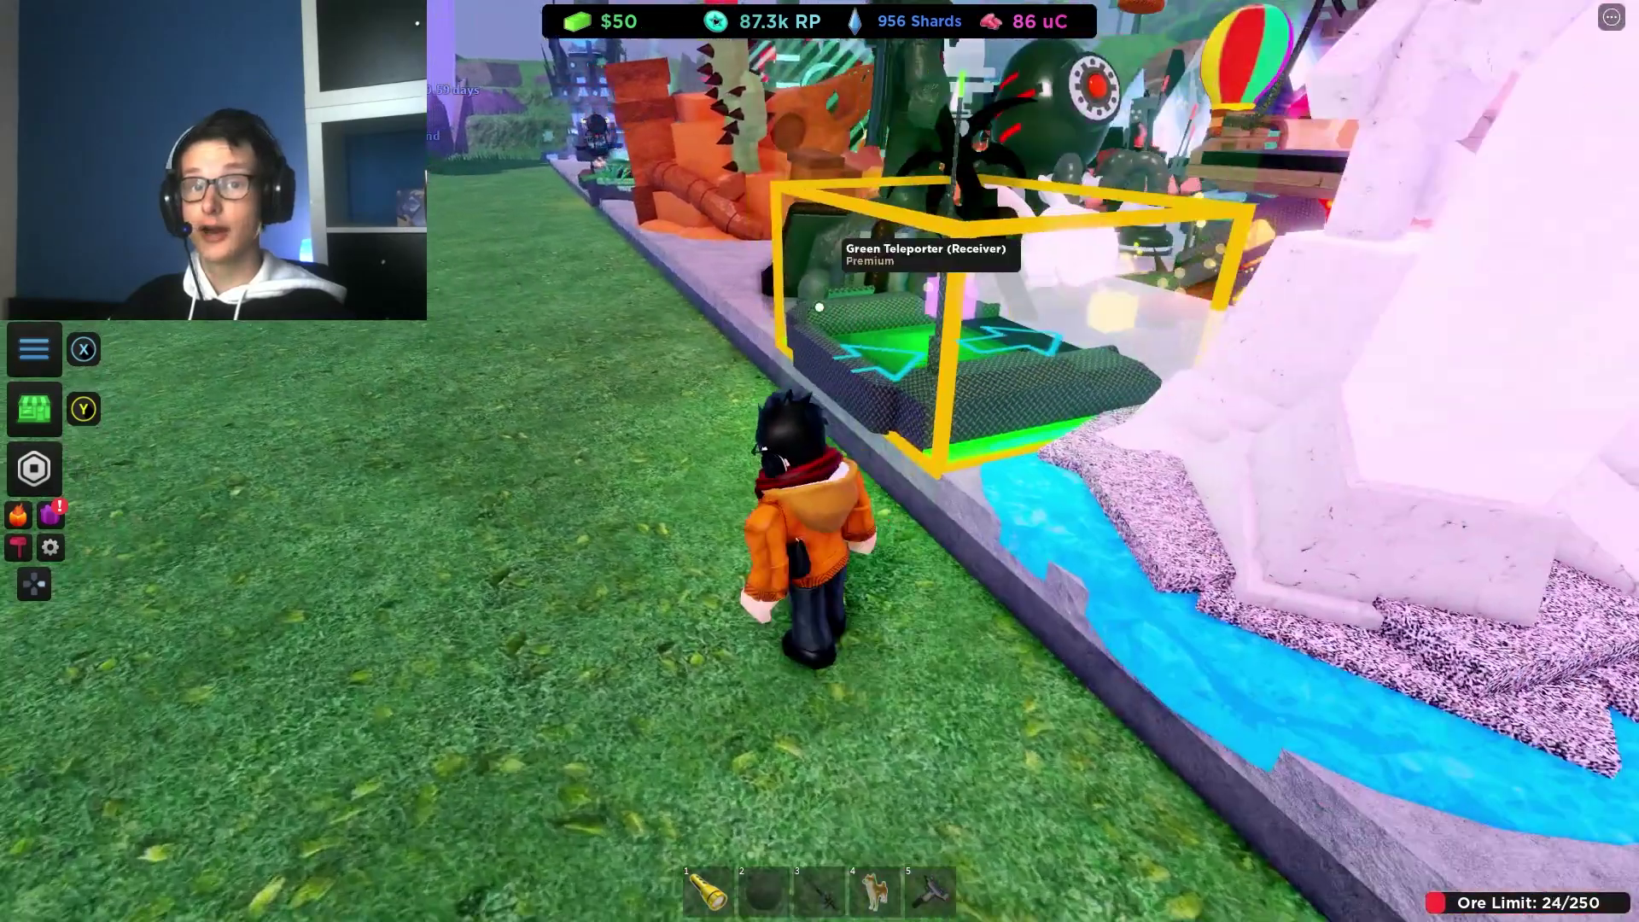
Walk toward the Sandshark receiver, then map the Nunchuk C button to an Xbox face button
key(w)
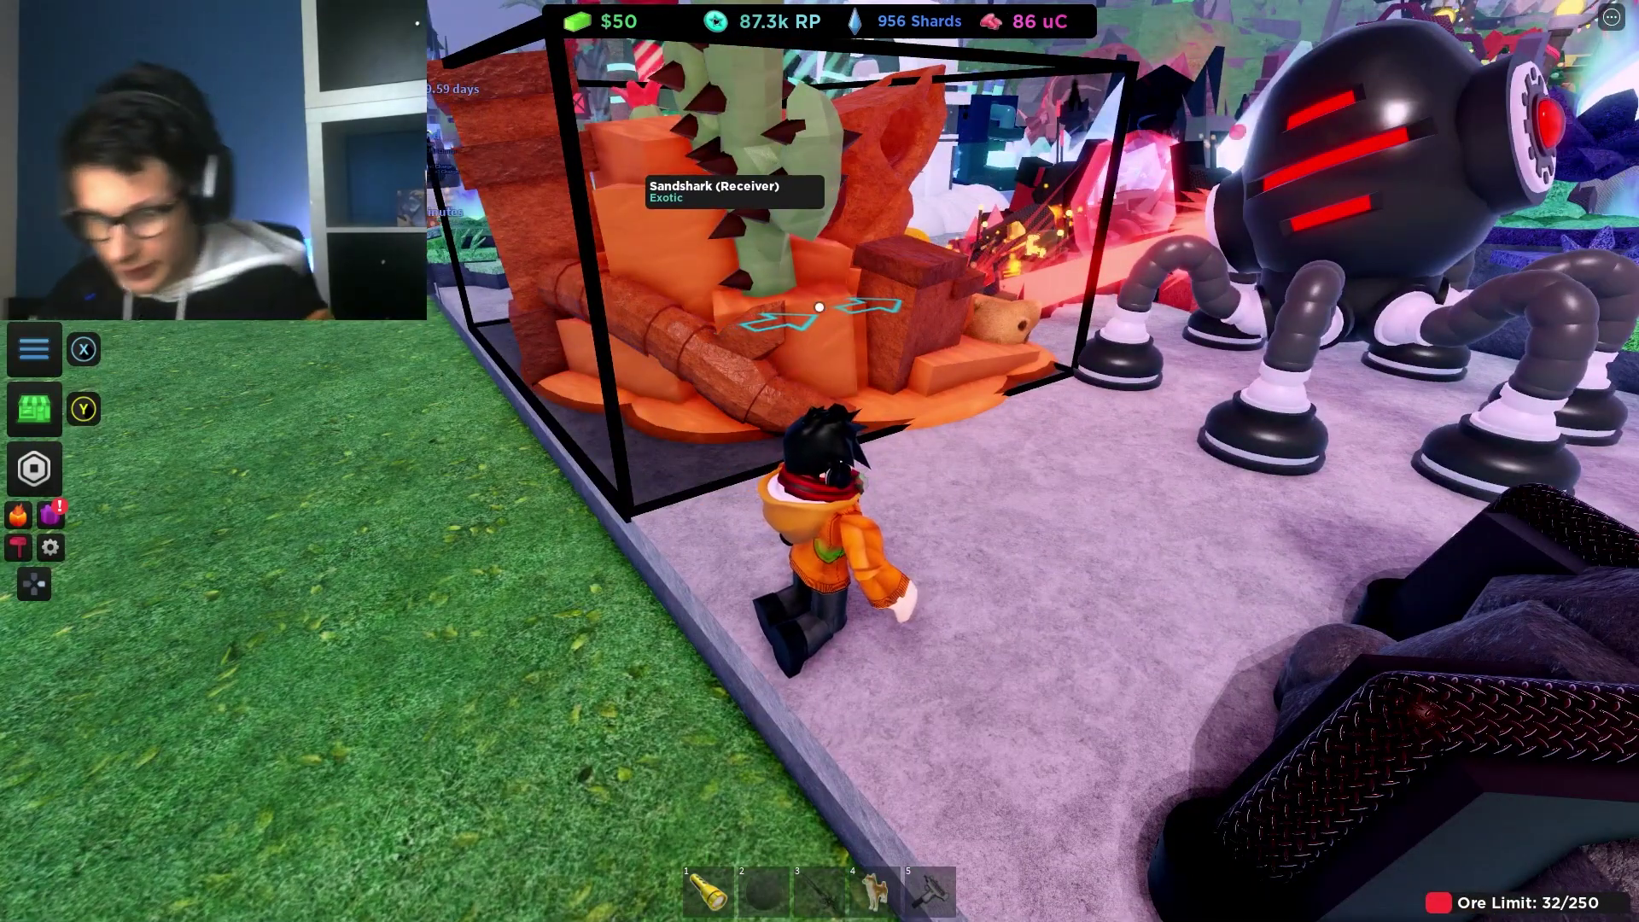
mouse_move(820, 307)
mouse_down()
mouse_move(896, 308)
mouse_move(769, 307)
mouse_up()
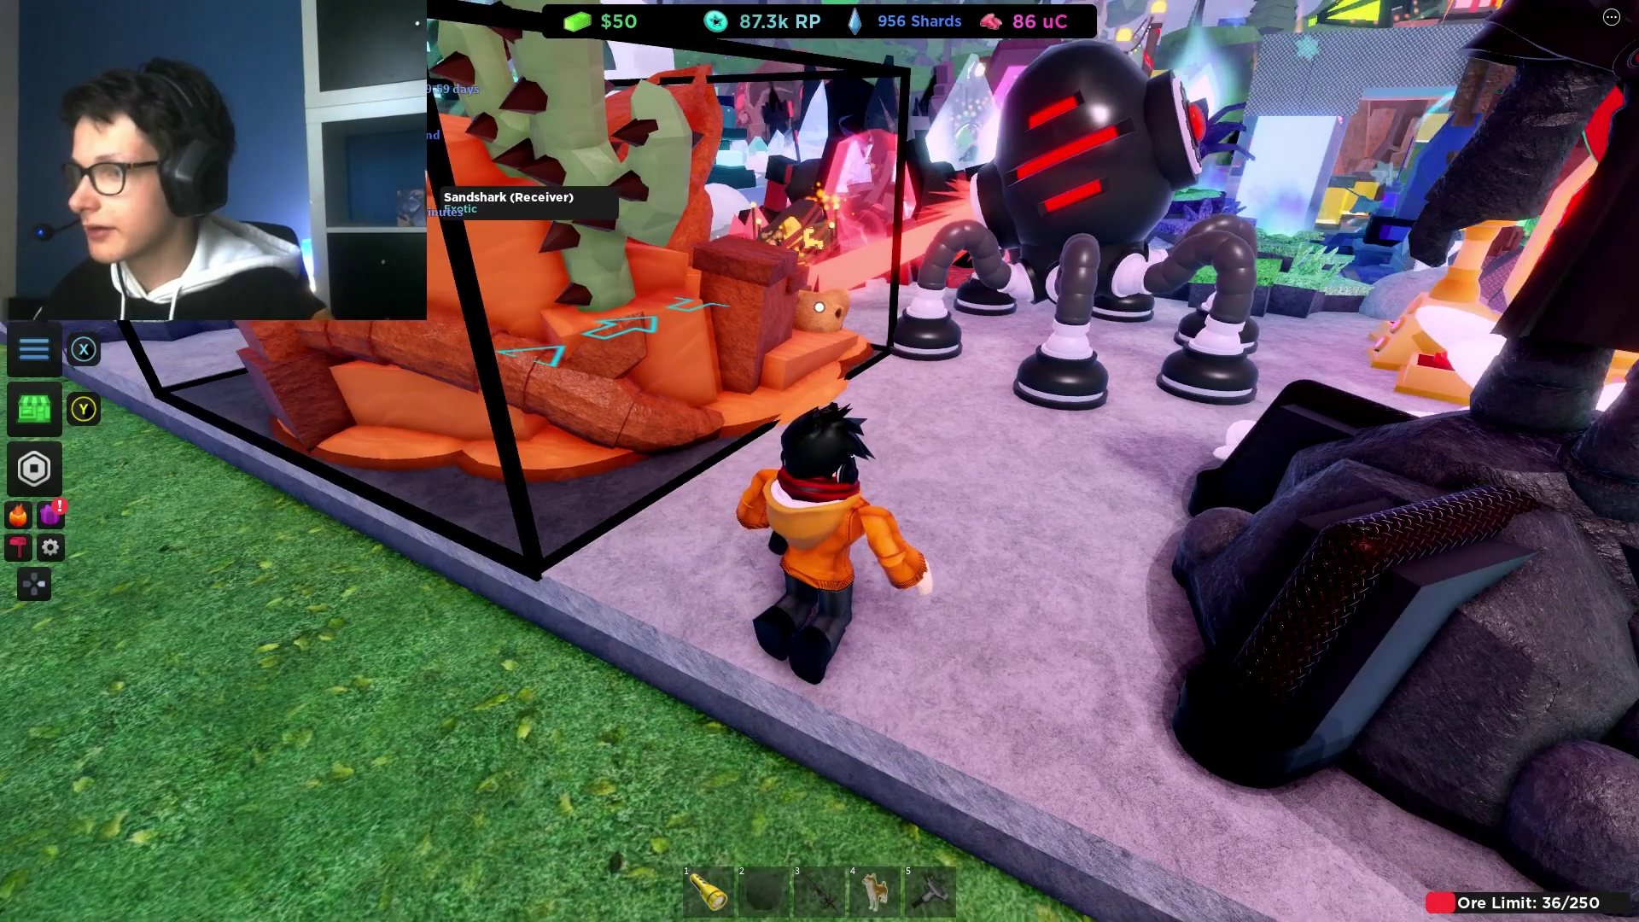
key(alt+Tab)
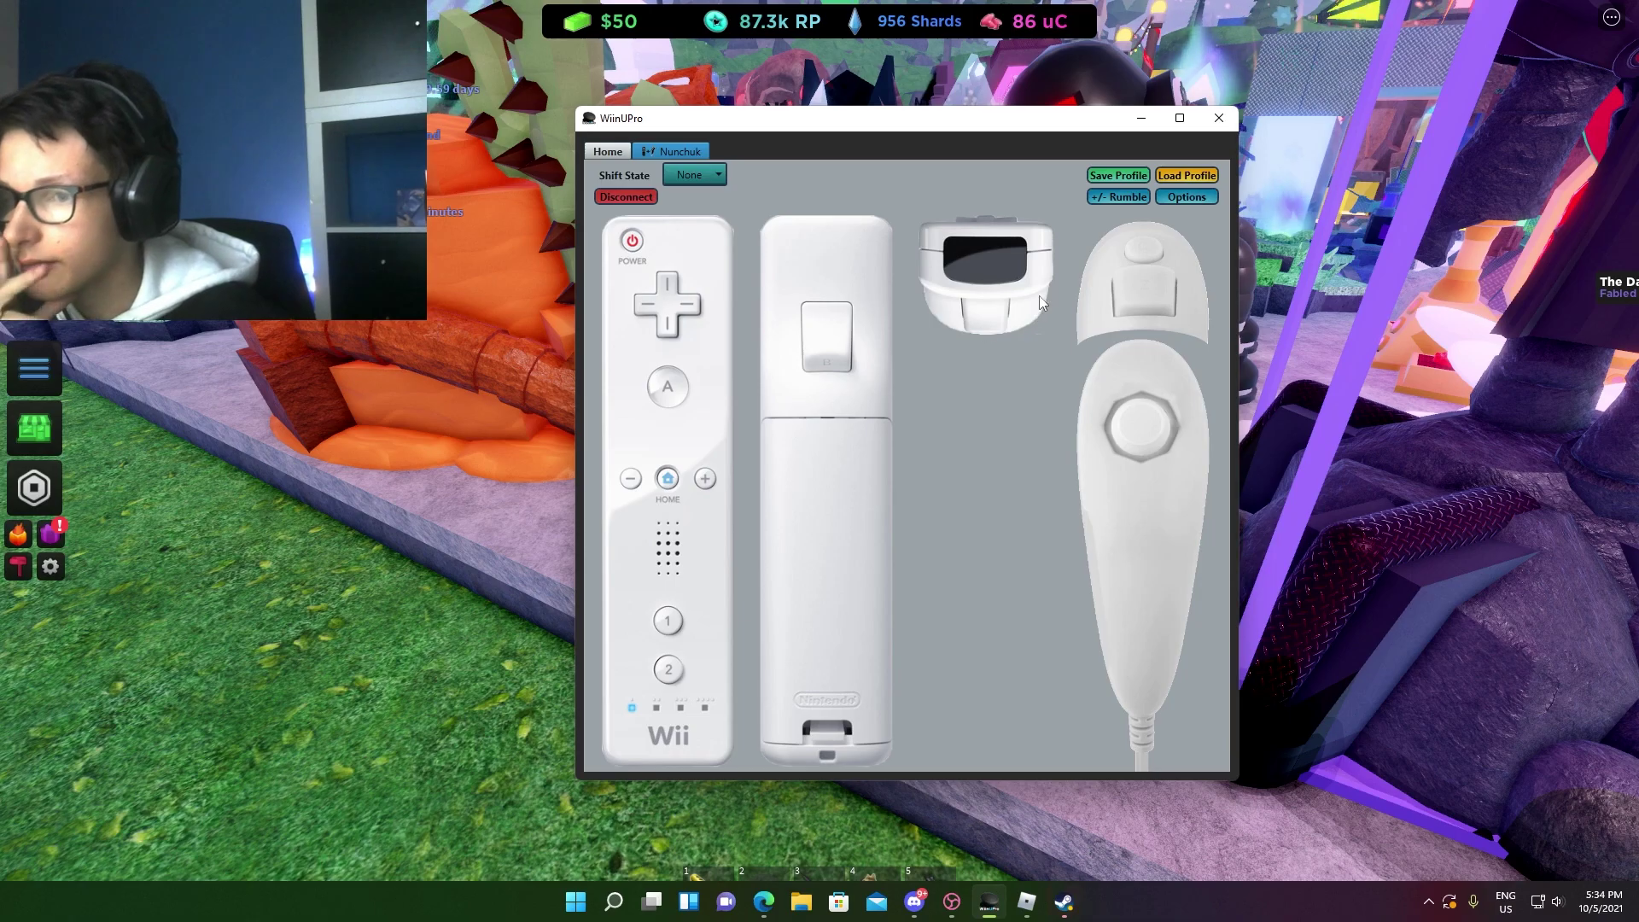
click(1144, 253)
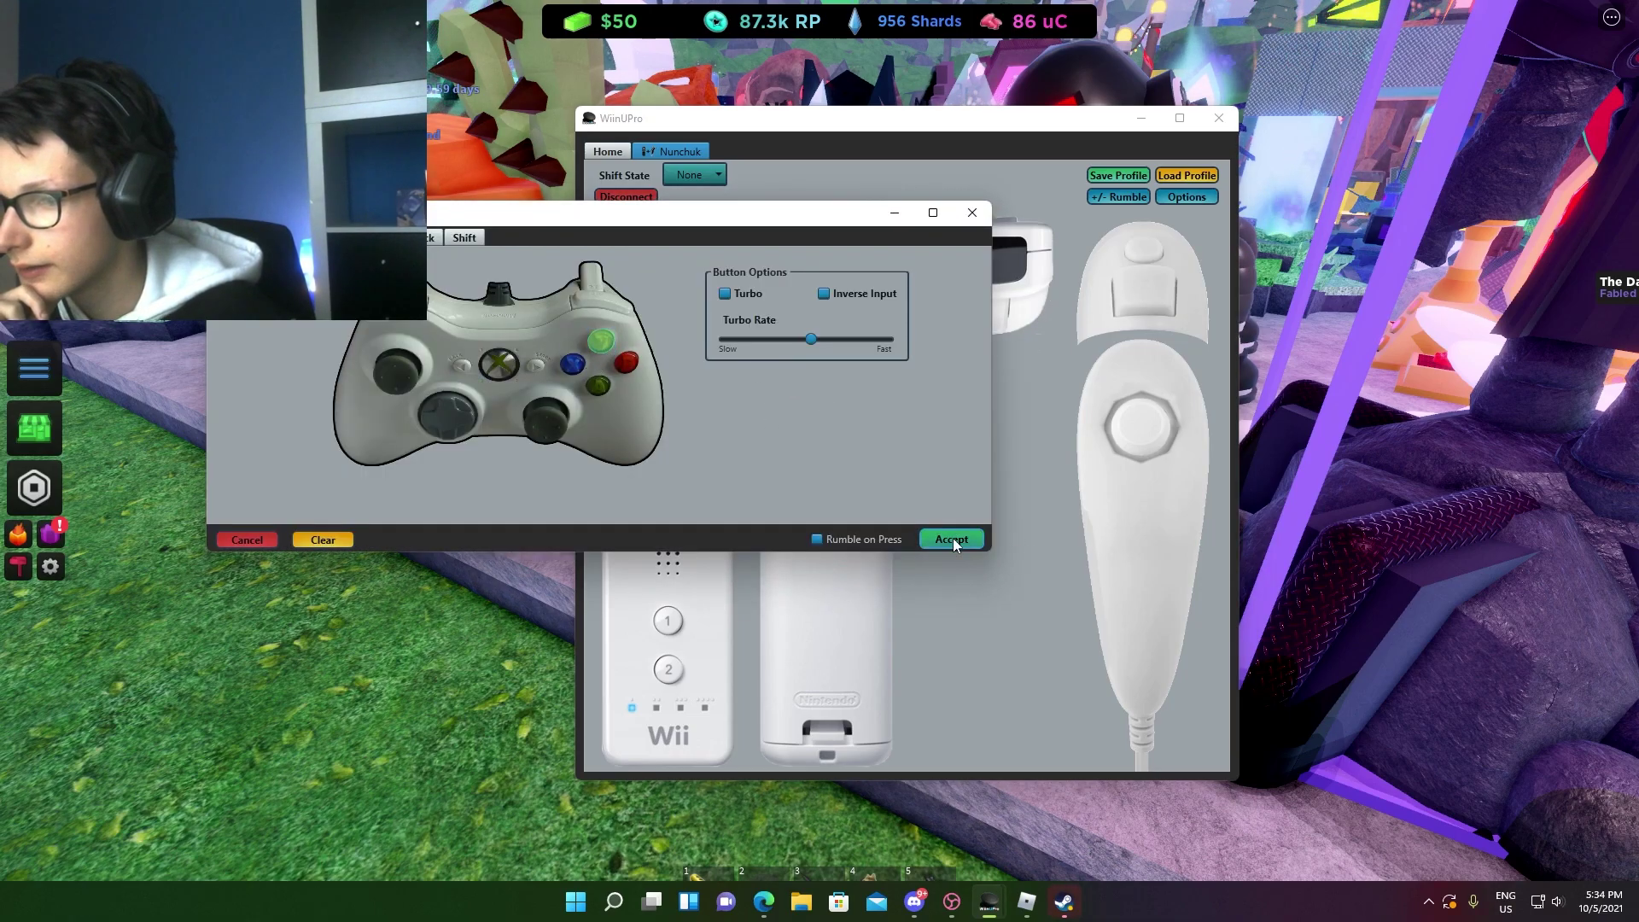
click(955, 541)
Back in the game, browse and close the item shop, walk onto the grass, open Settings
click(1180, 118)
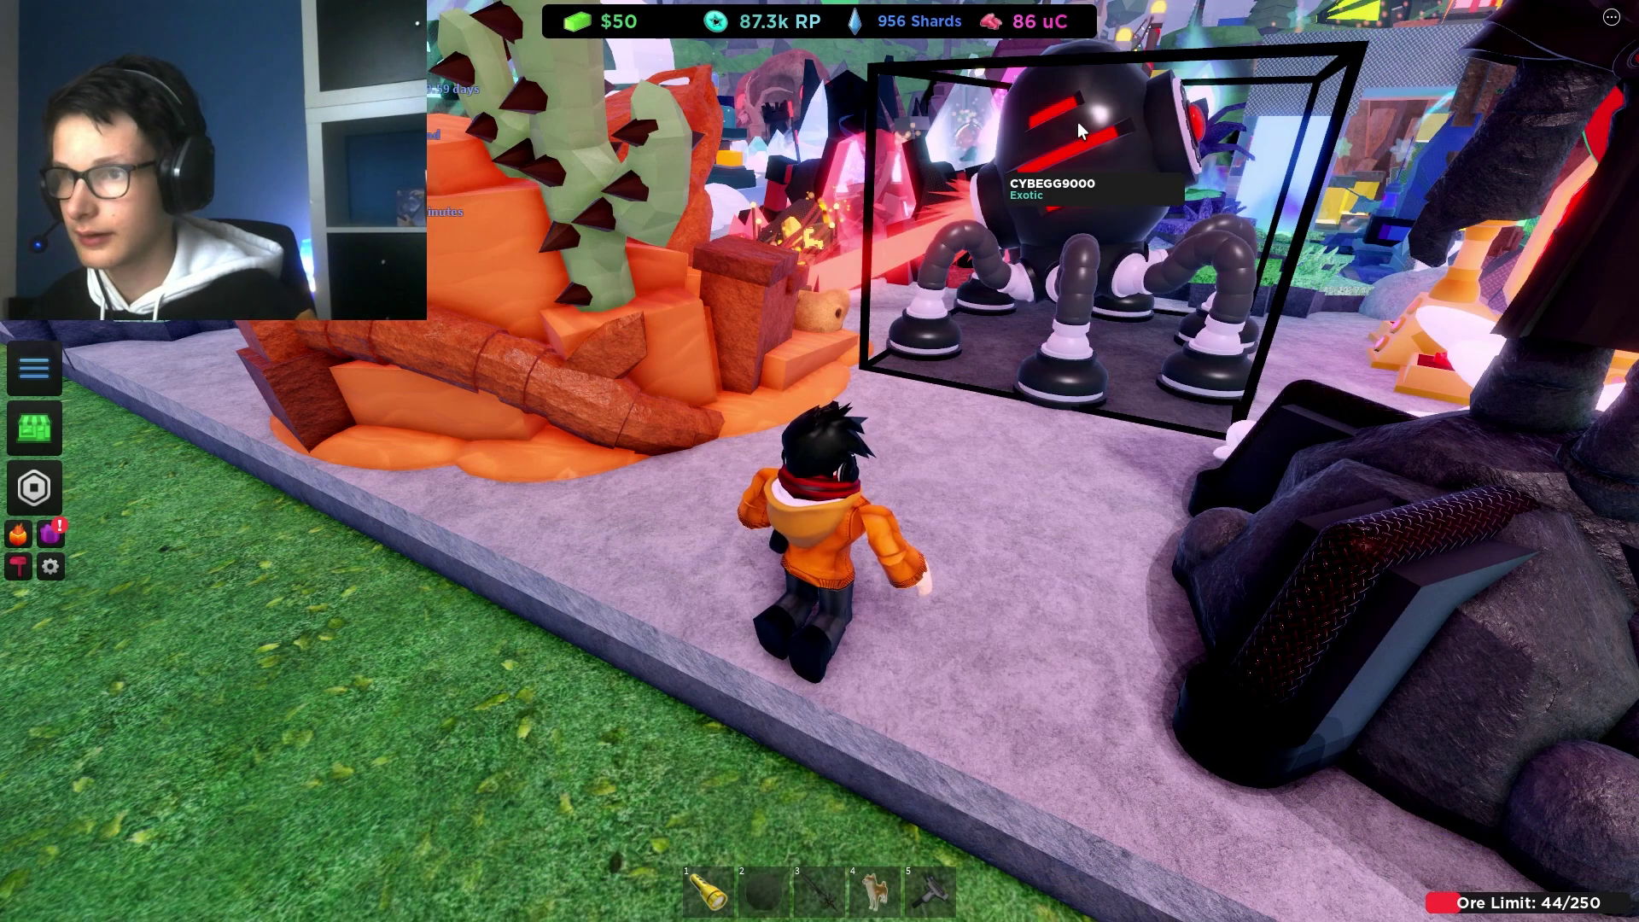
key(e)
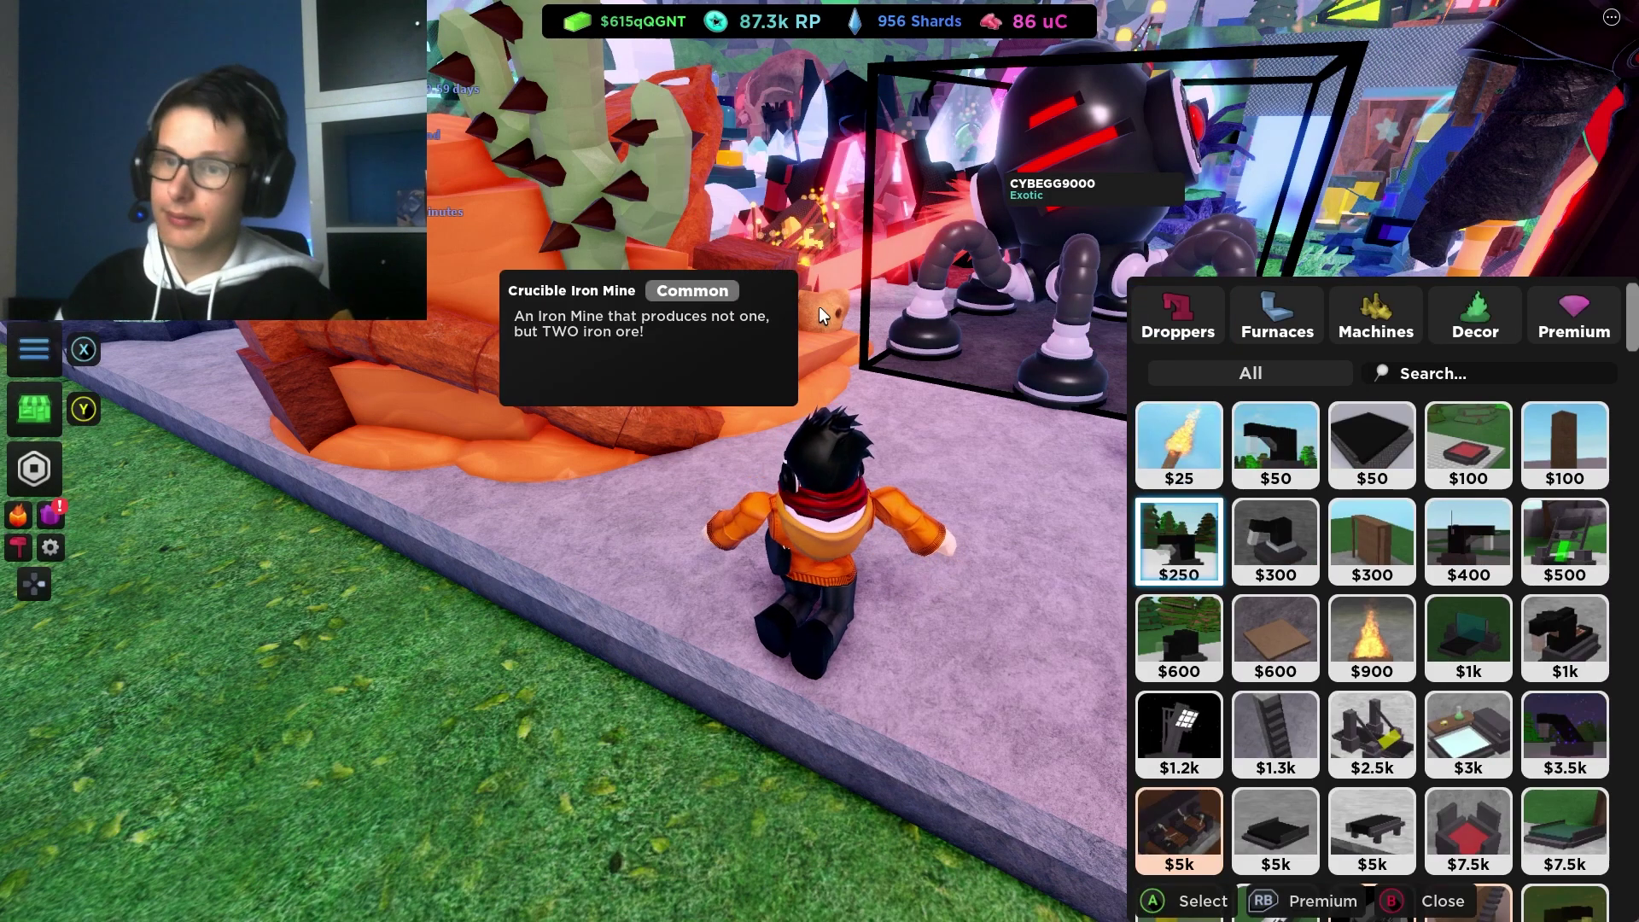
key(e)
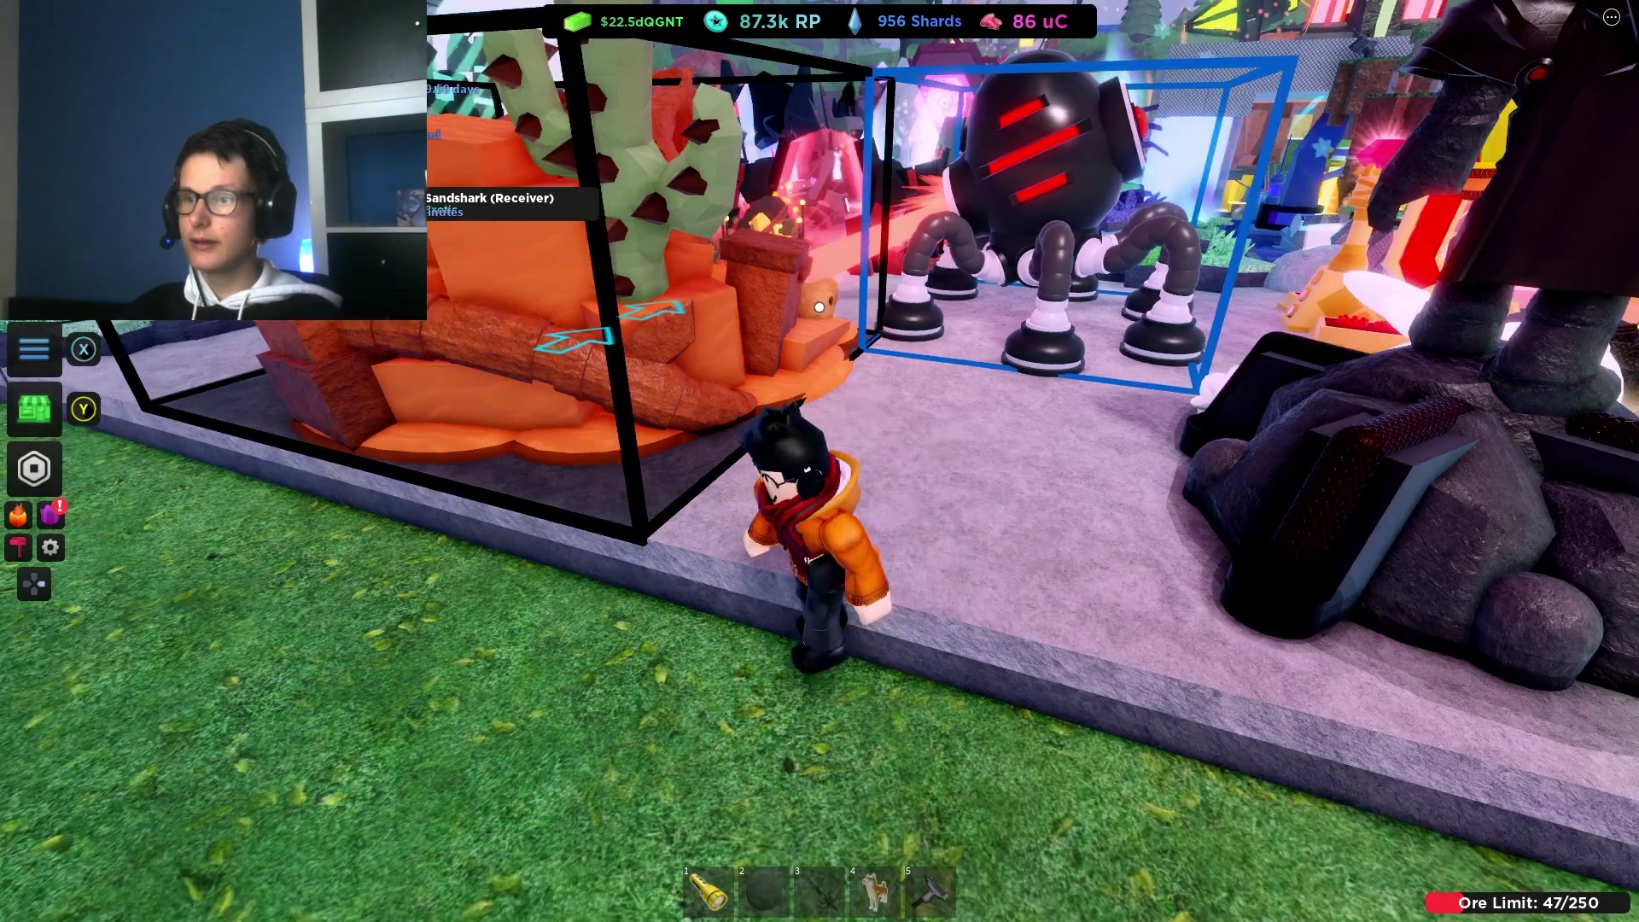
key(s)
key(a)
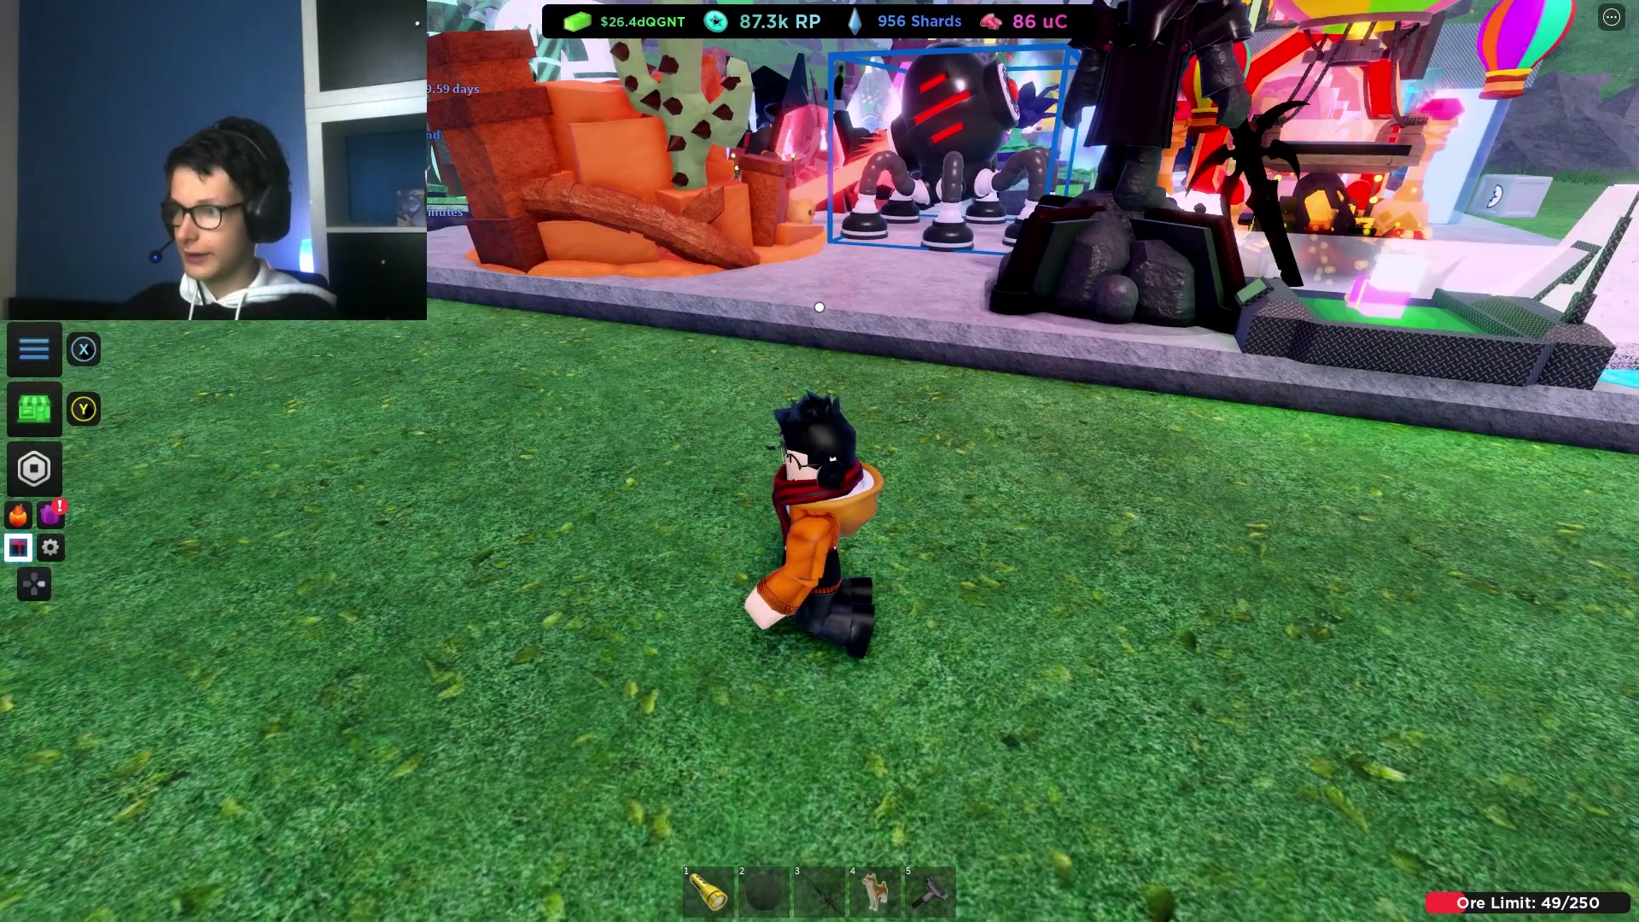
key(c)
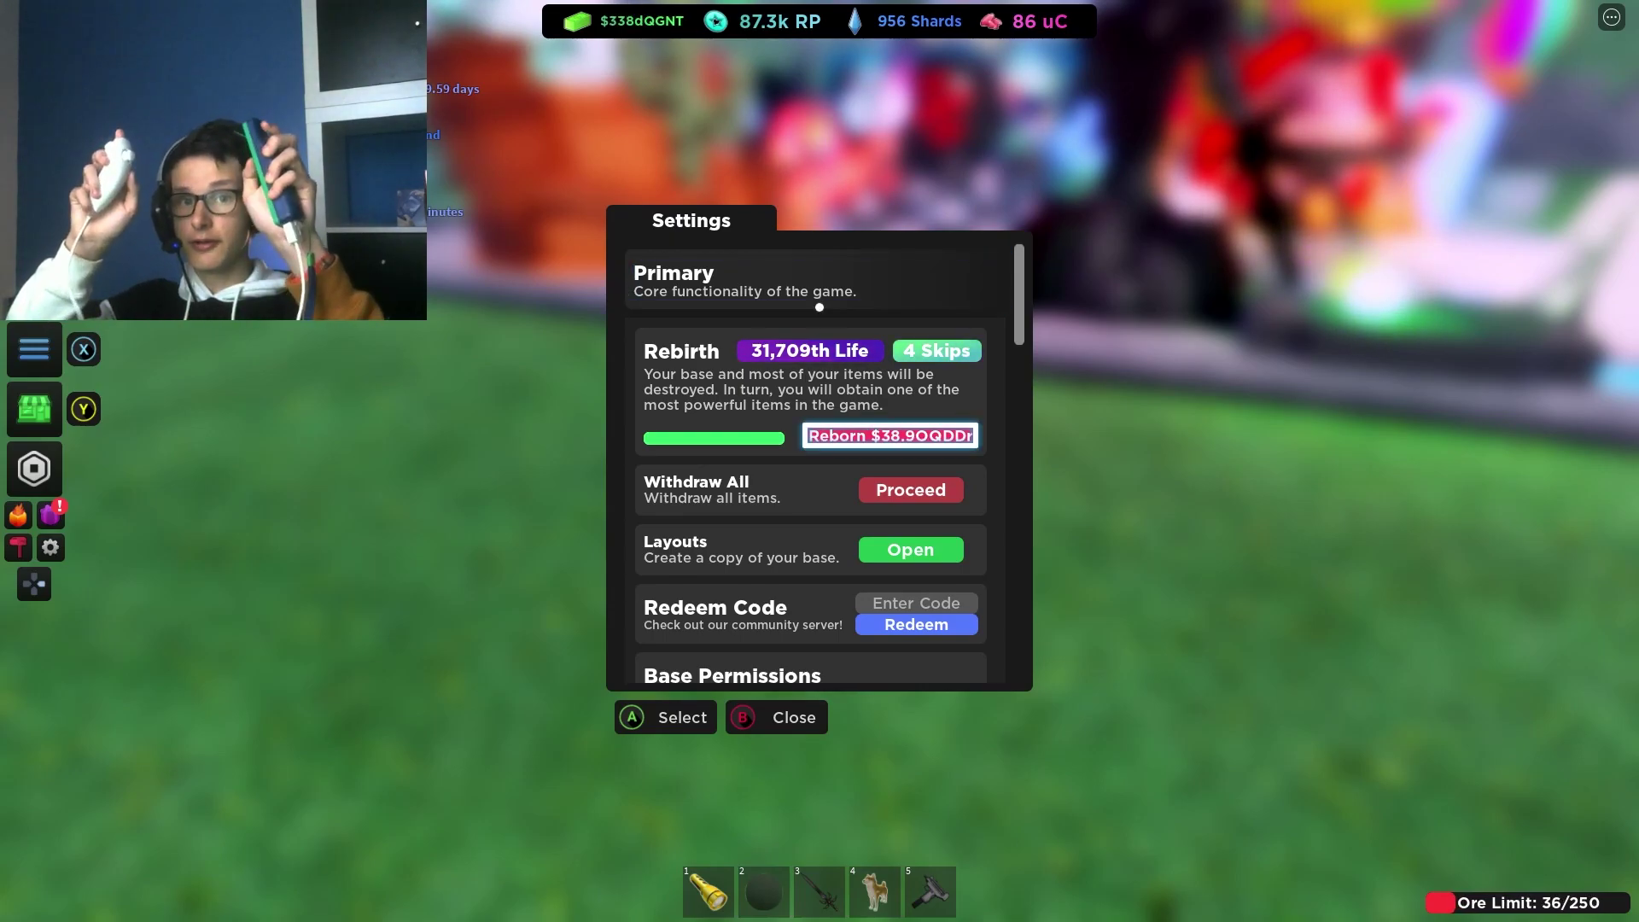
Confirm the rebirth, then run the character across the empty base platform
key(Return)
key(Right)
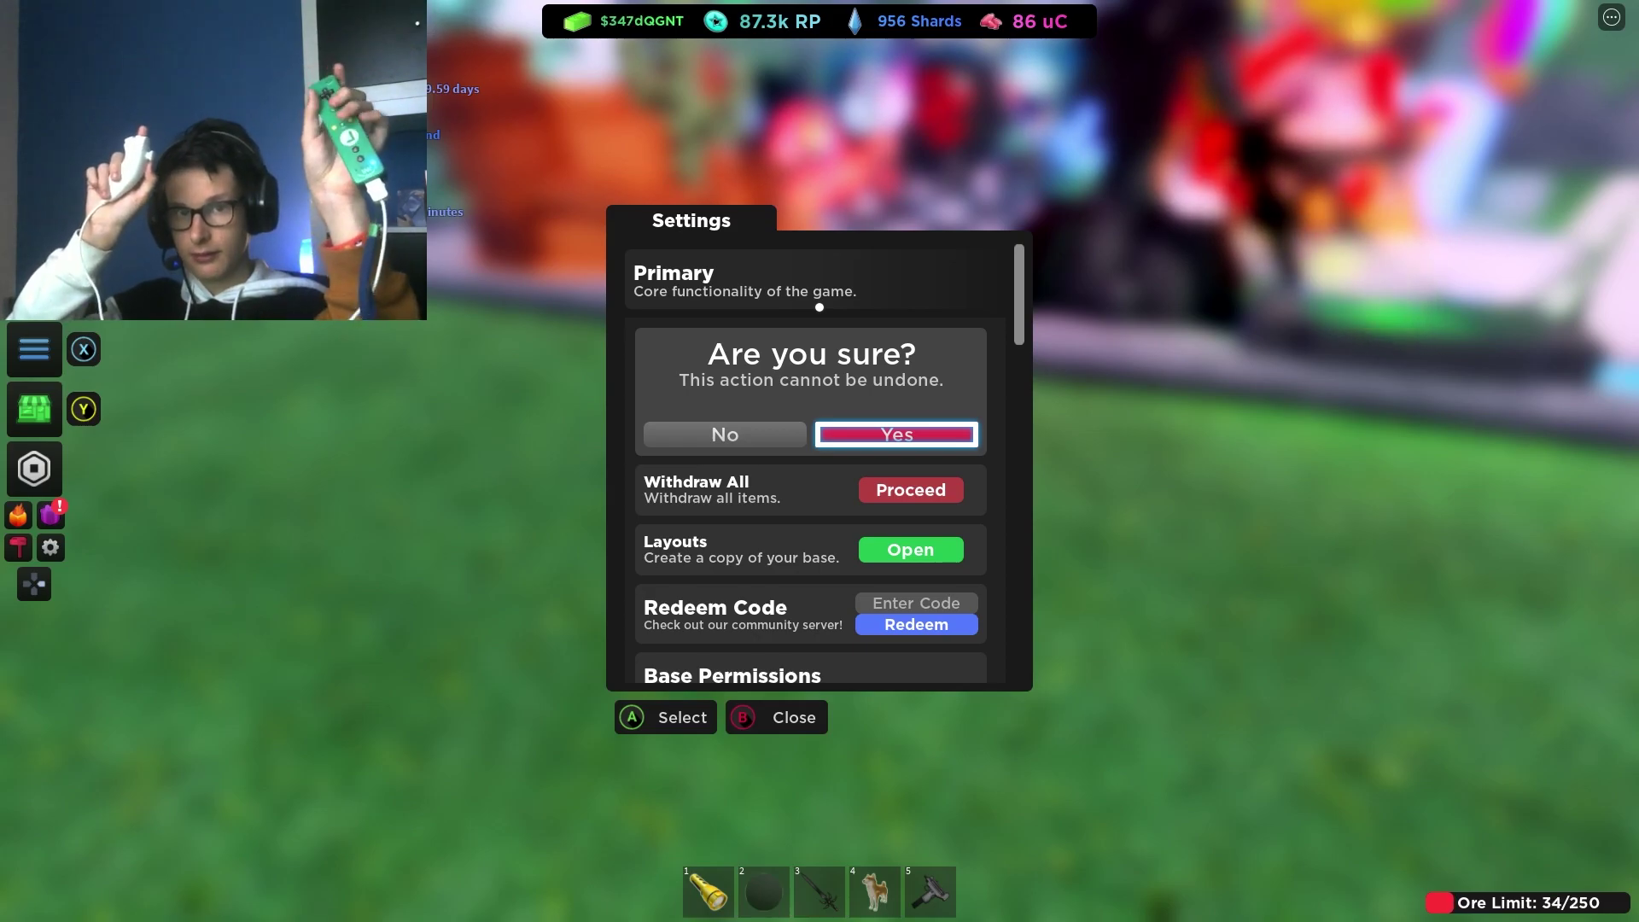
key(Return)
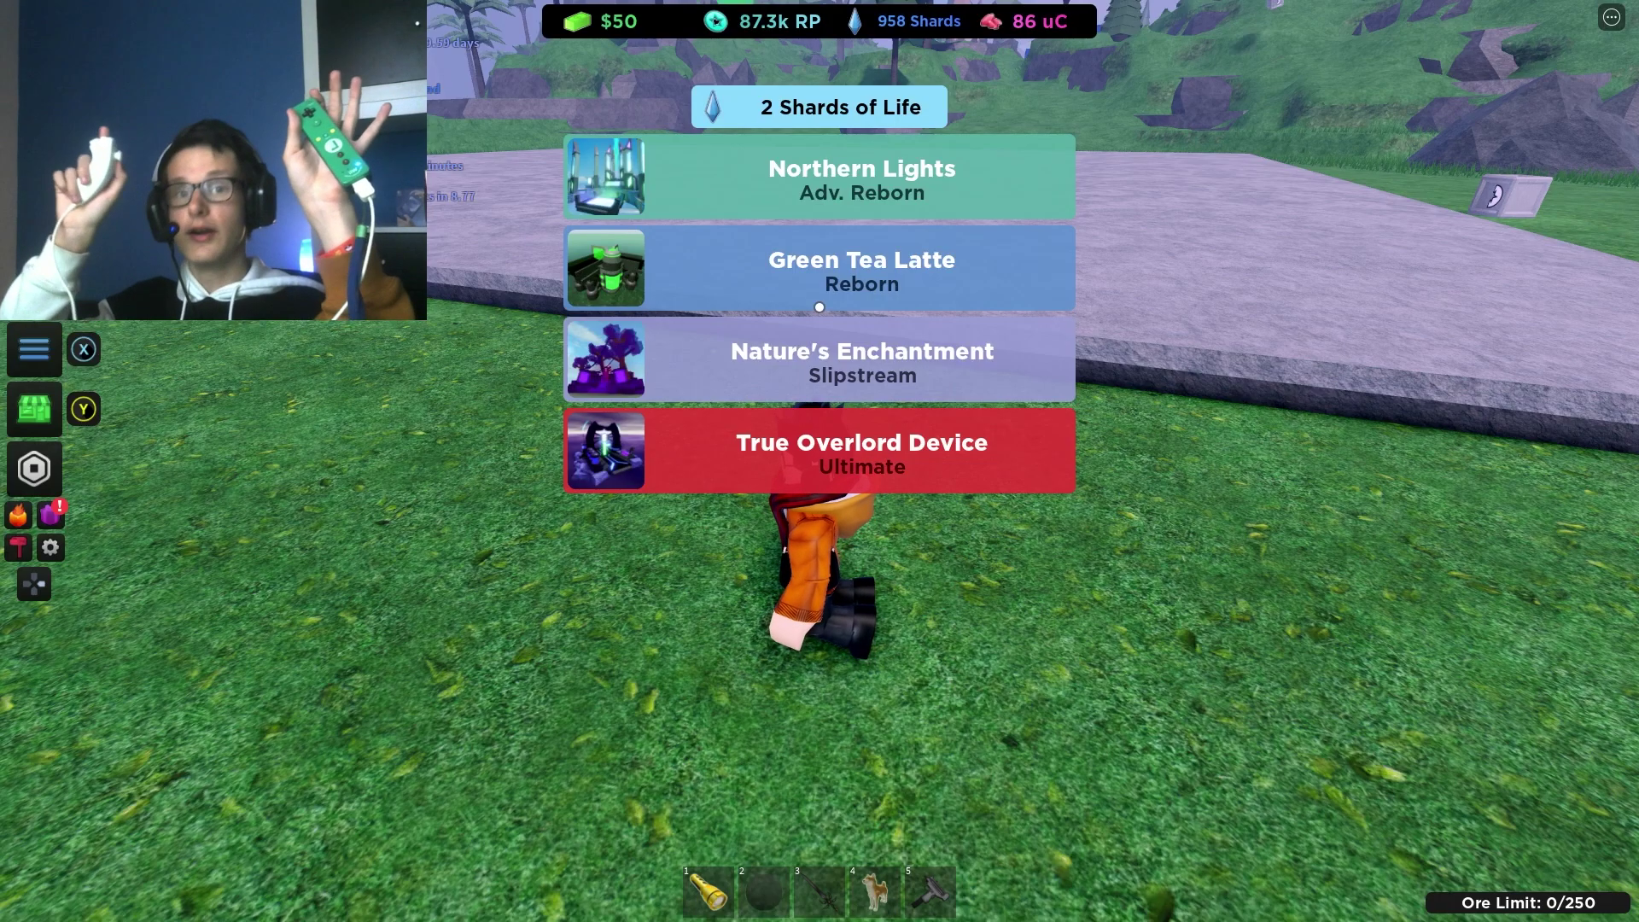
key(w)
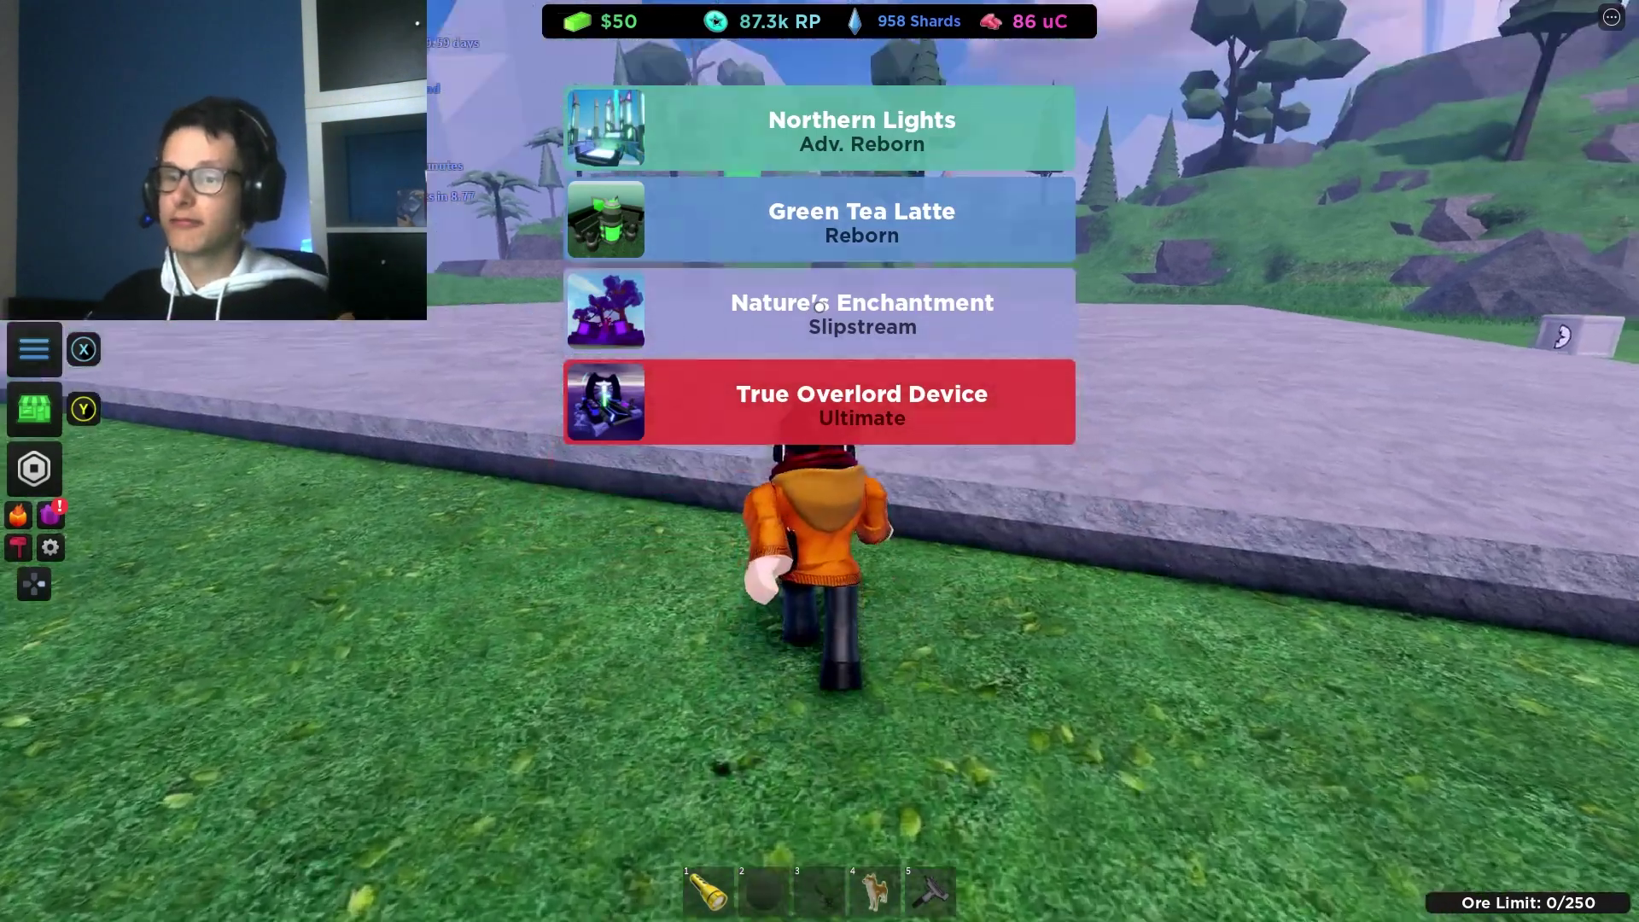
key(w)
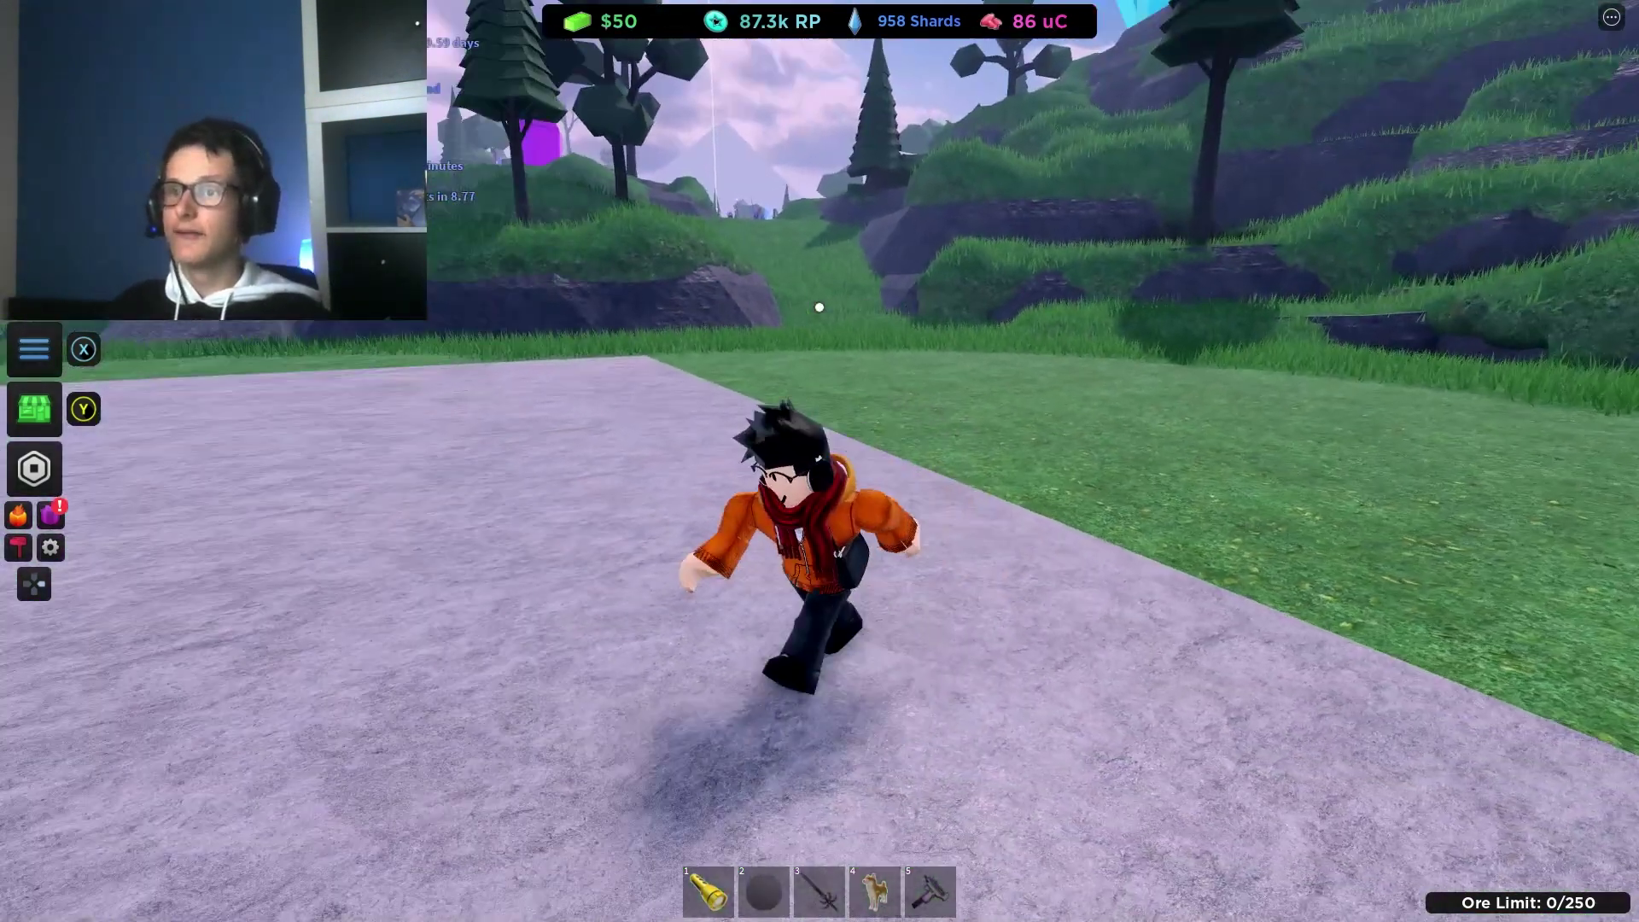
key(w)
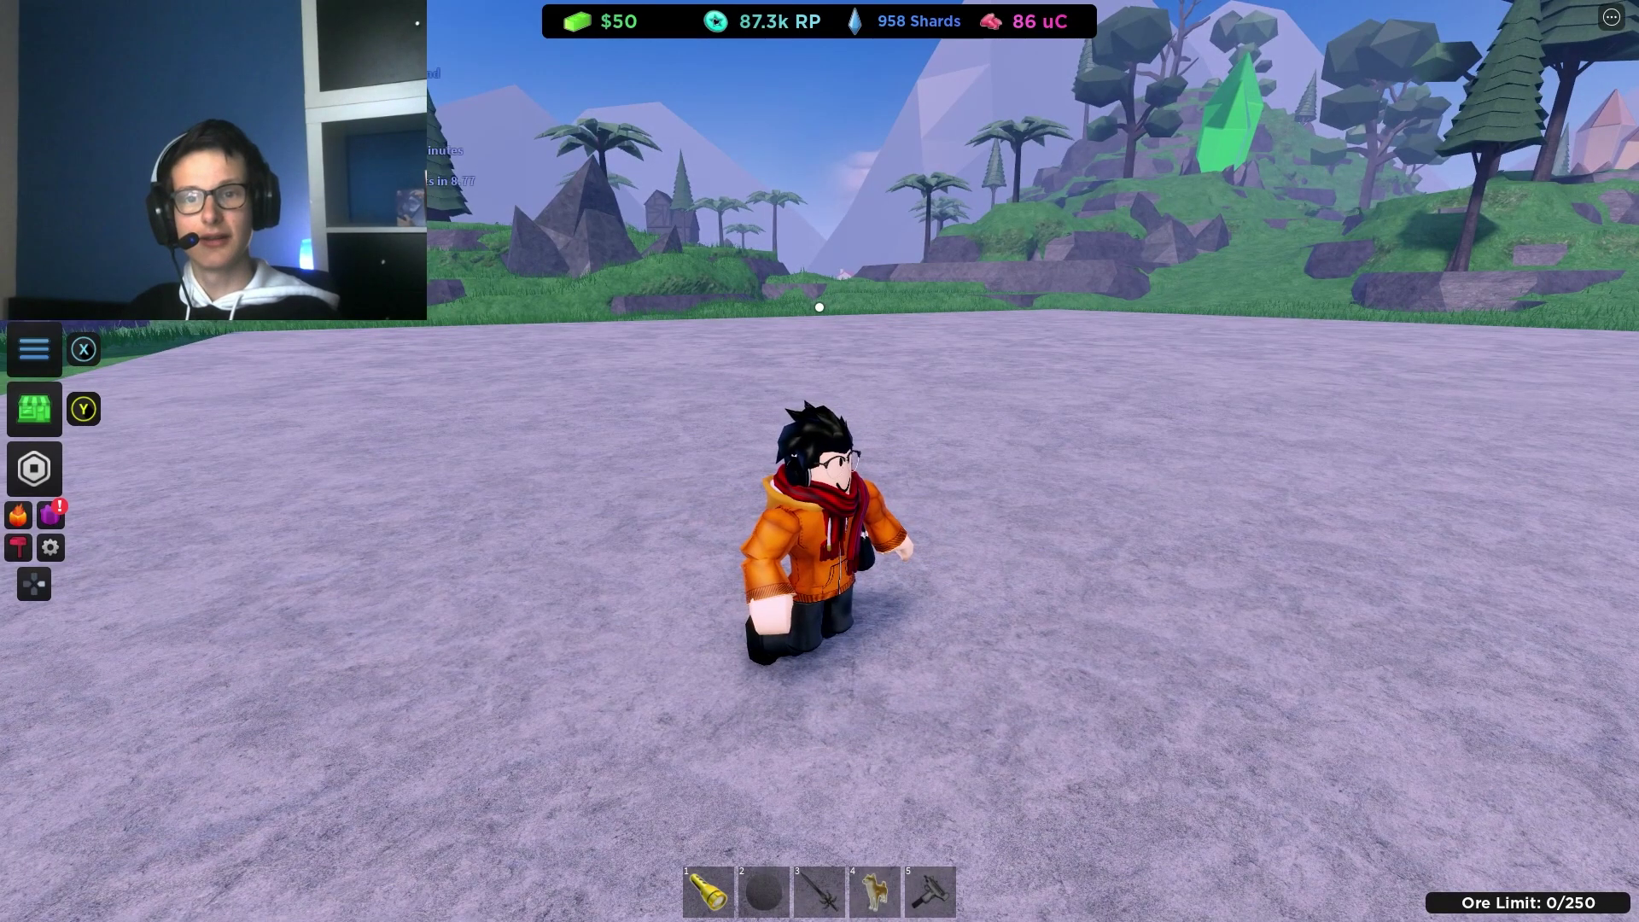
key(Return)
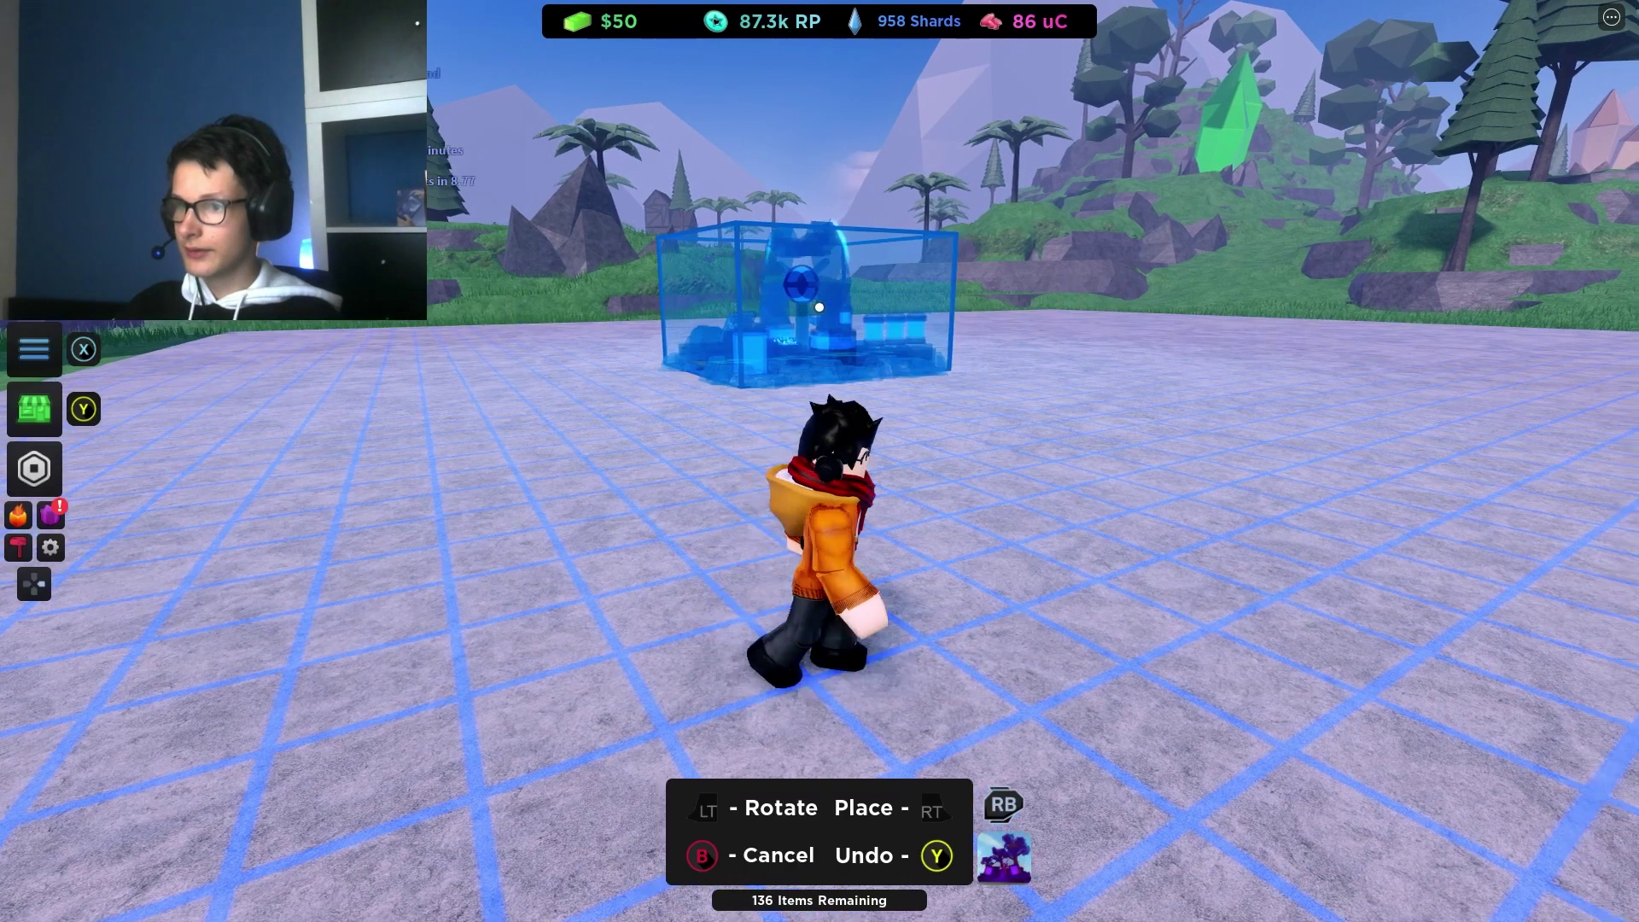
key(r)
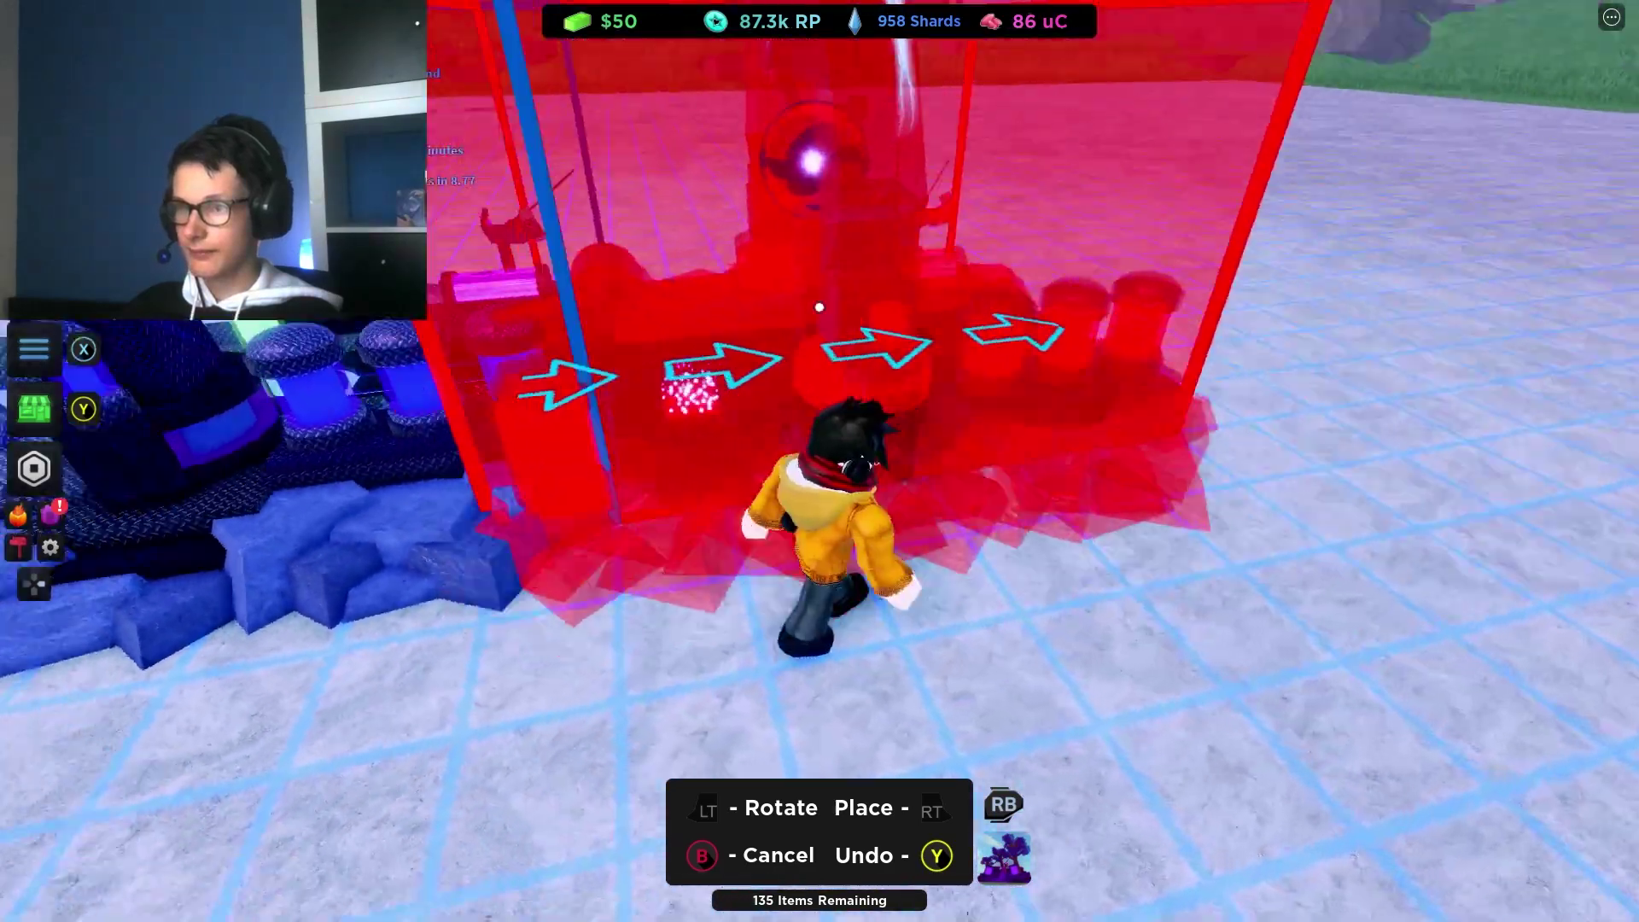
key(w)
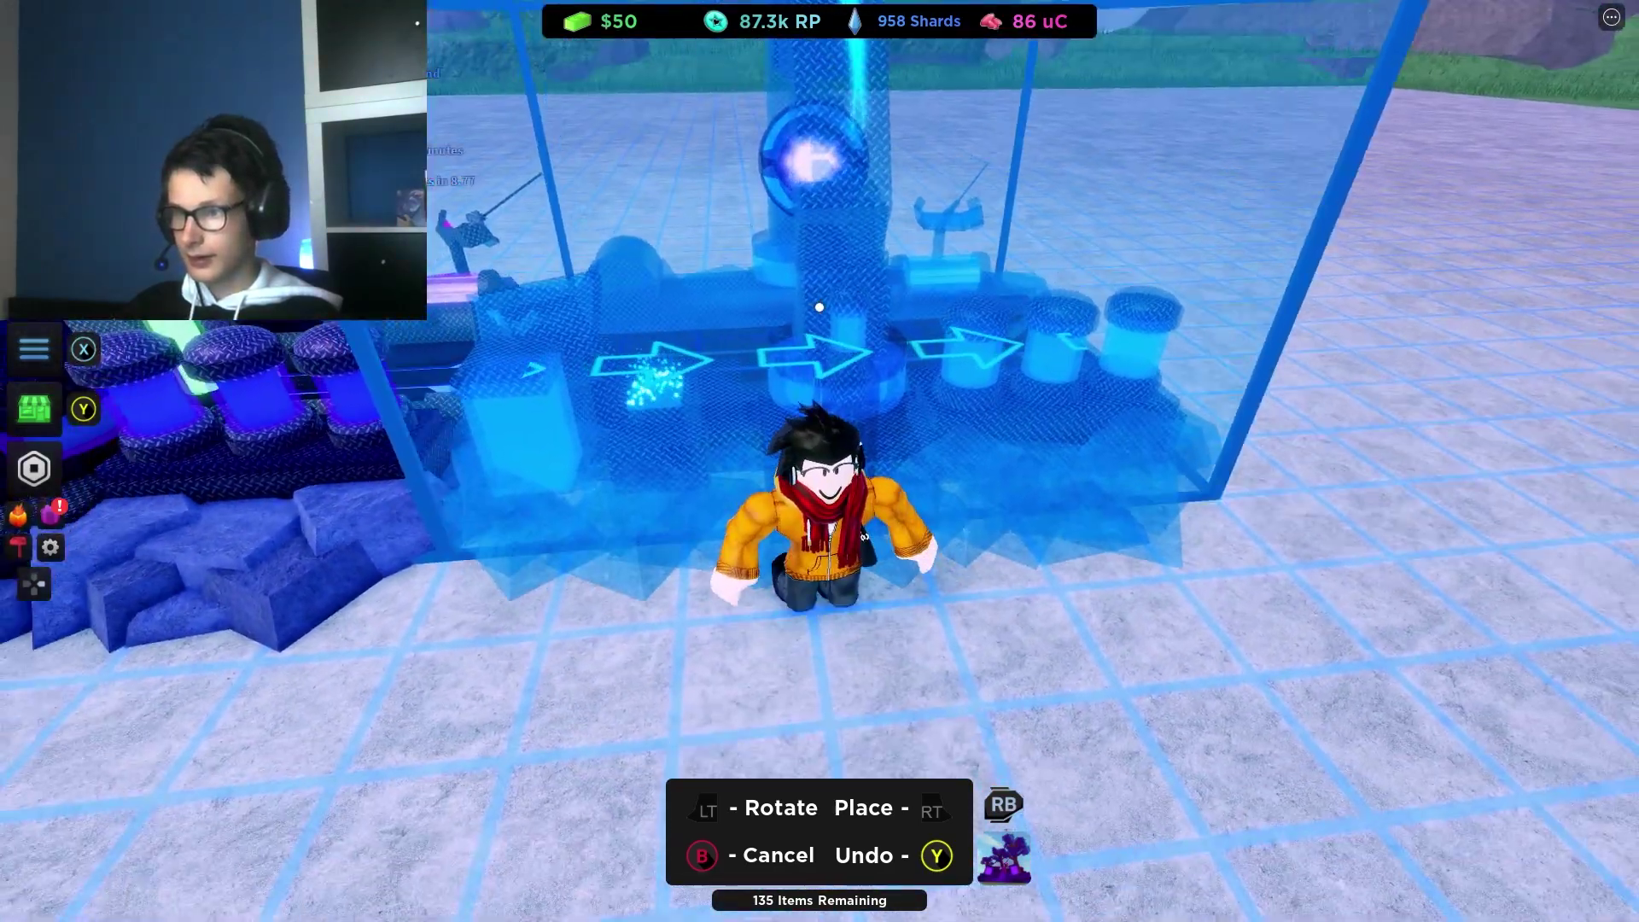
key(d)
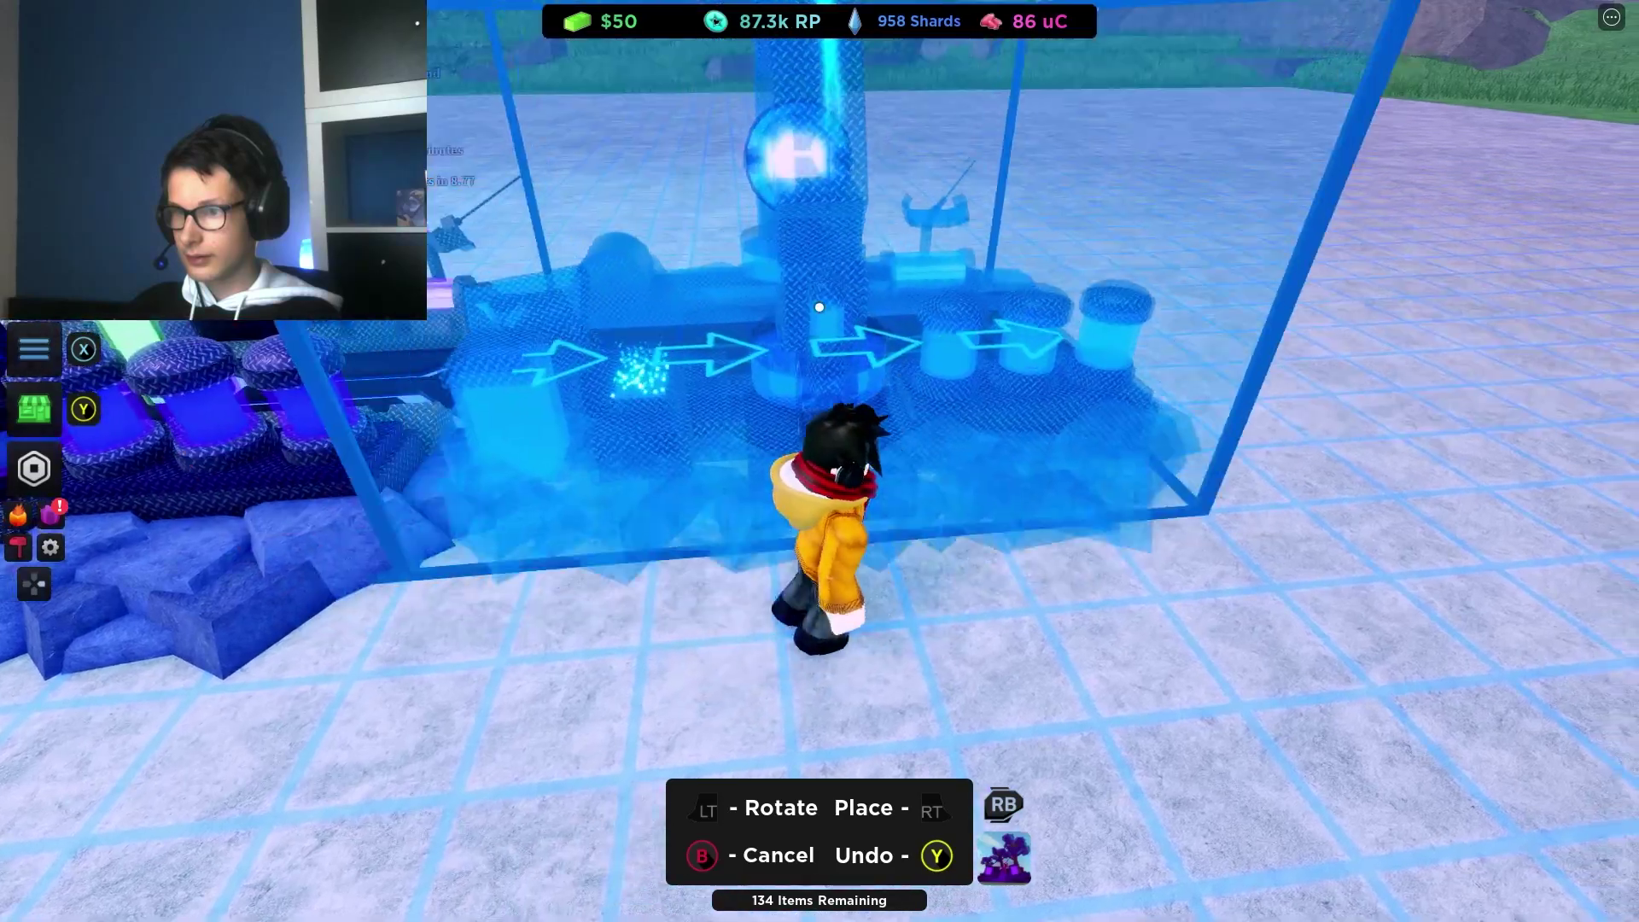
click(820, 309)
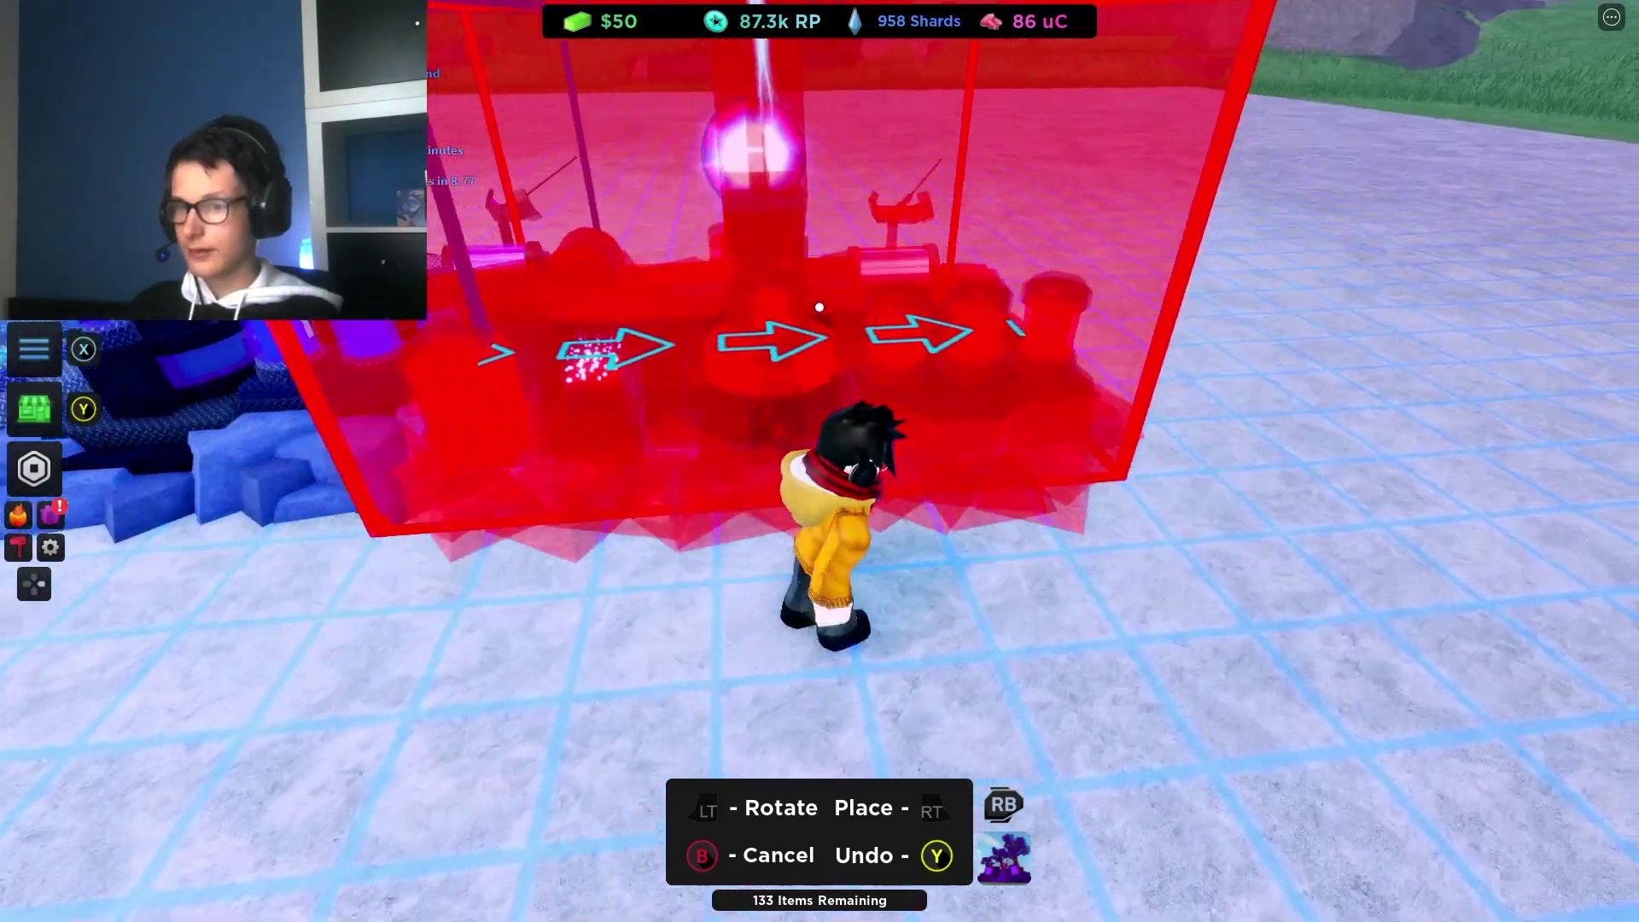
key(a)
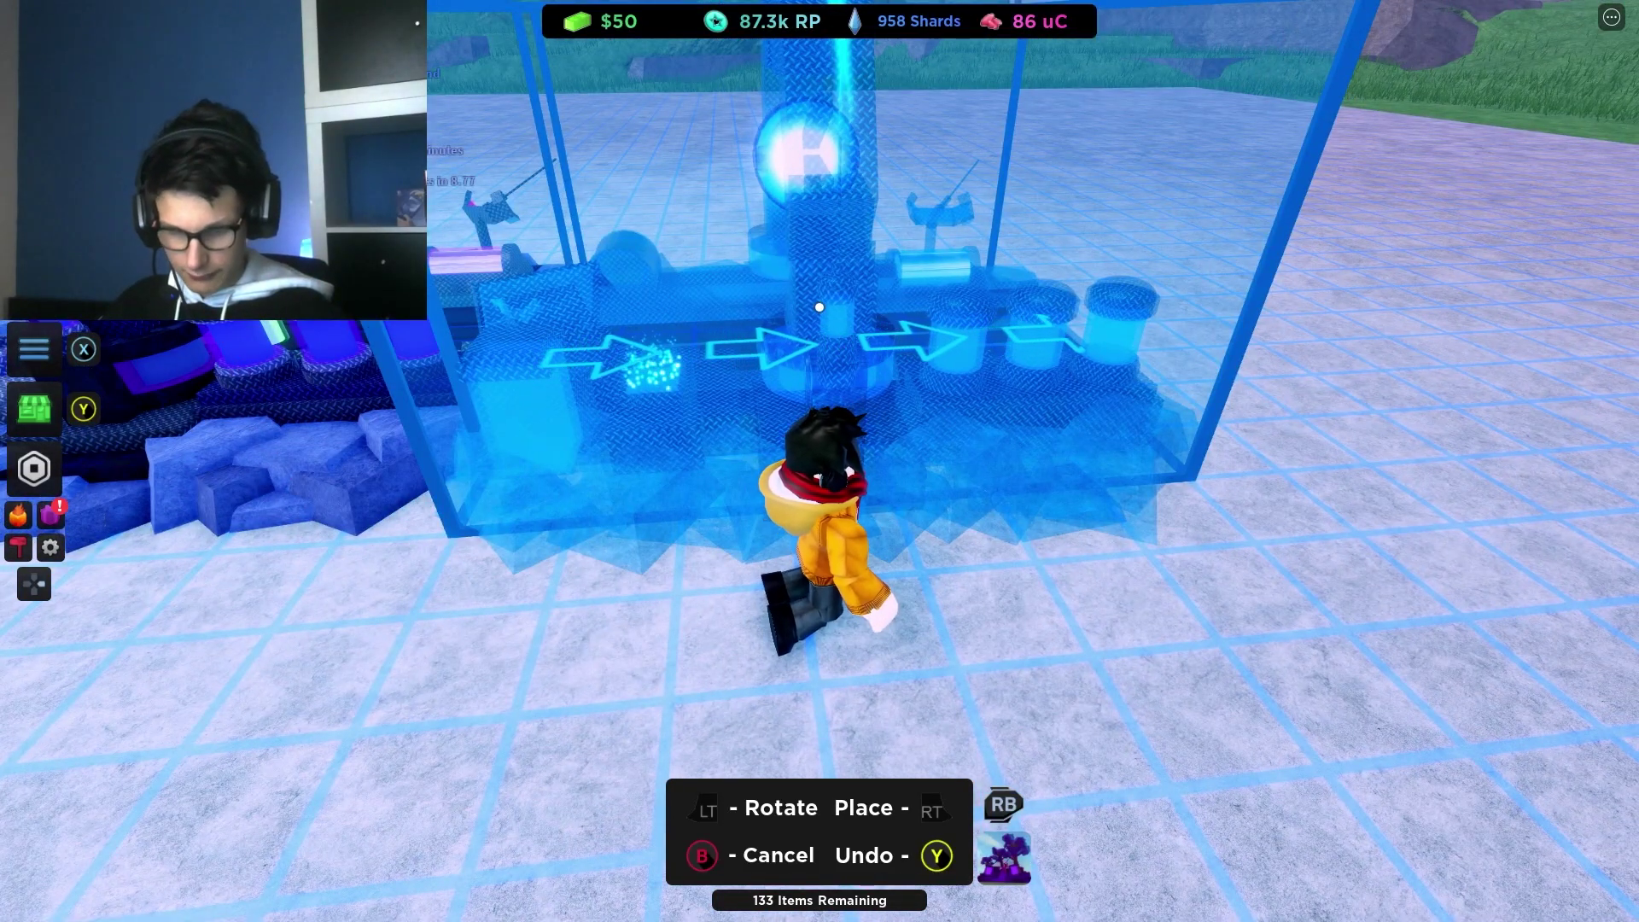
key(y)
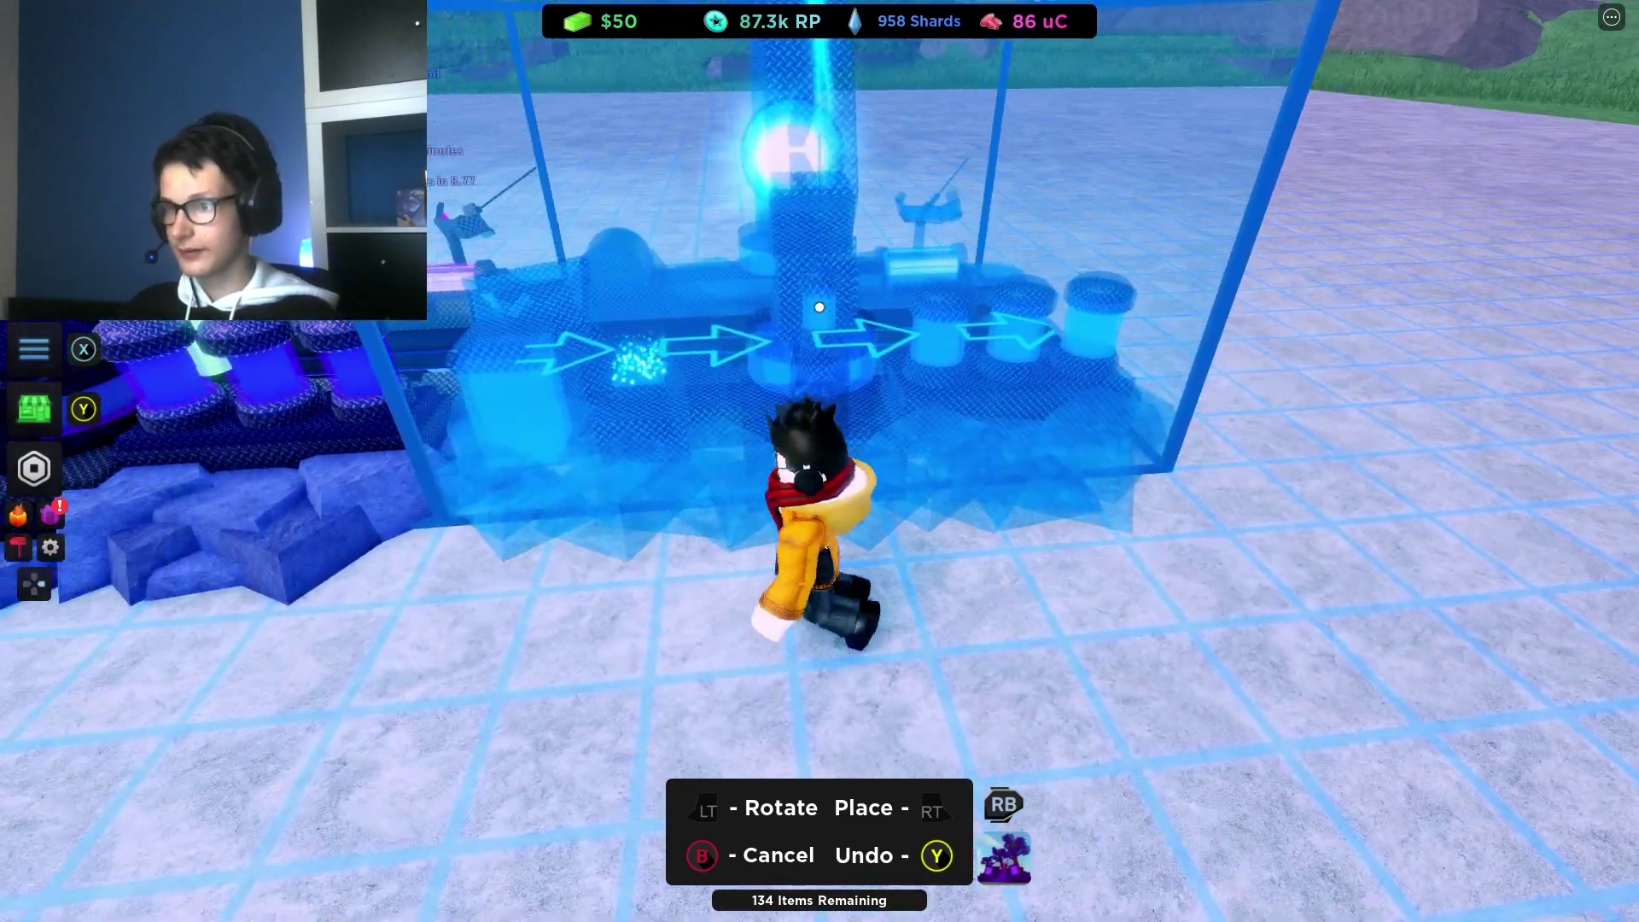
click(819, 308)
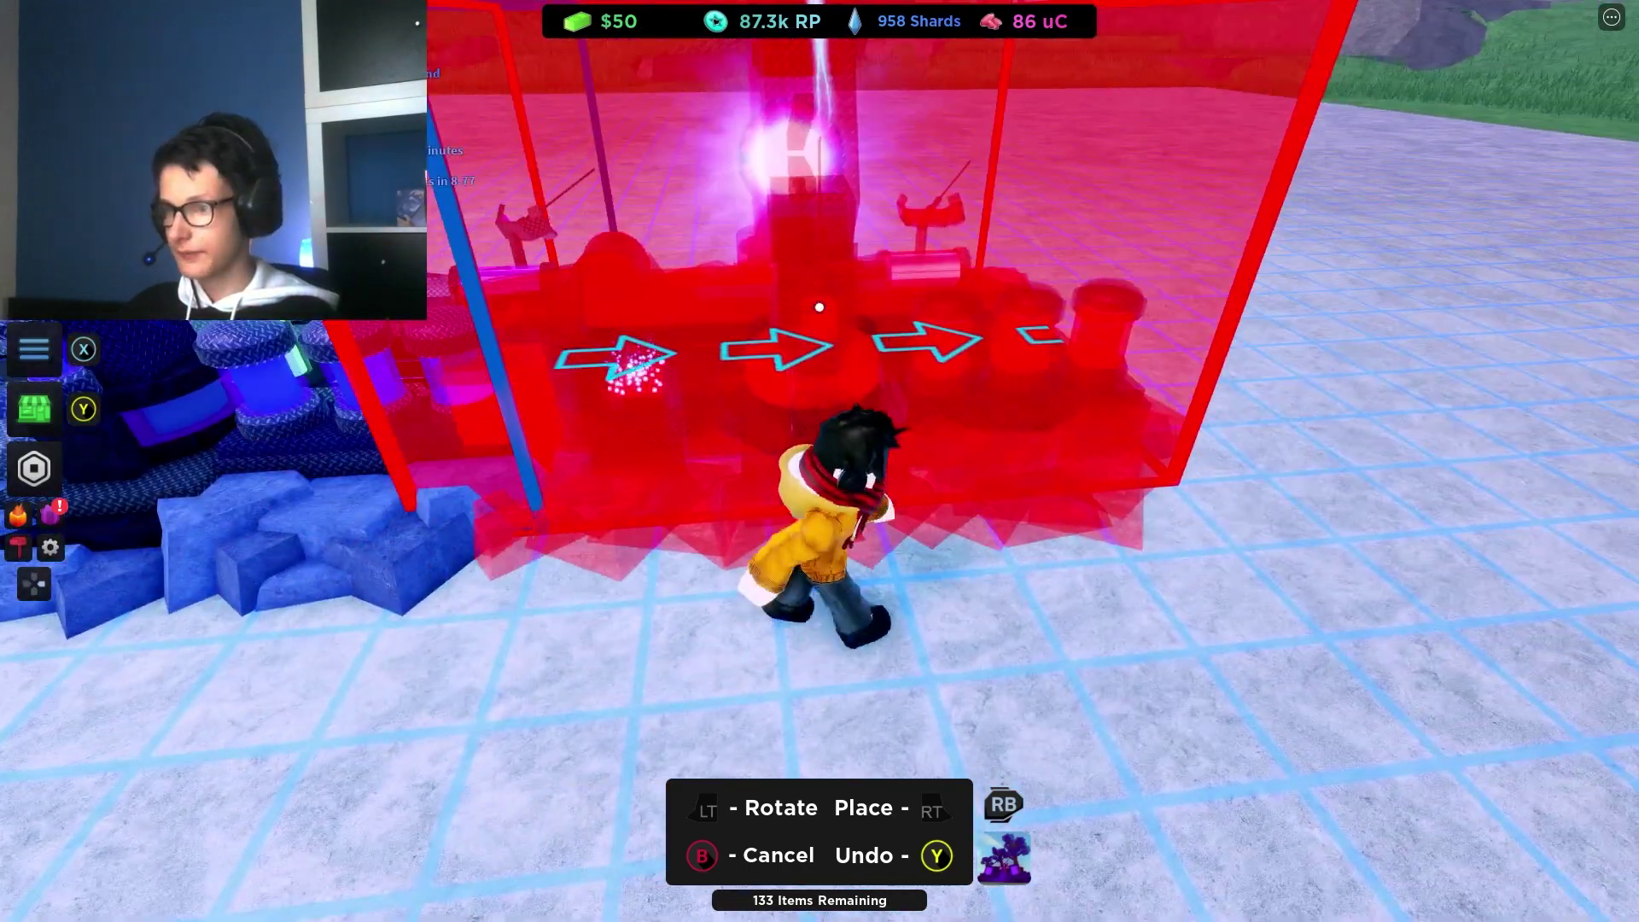
key(d)
key(s)
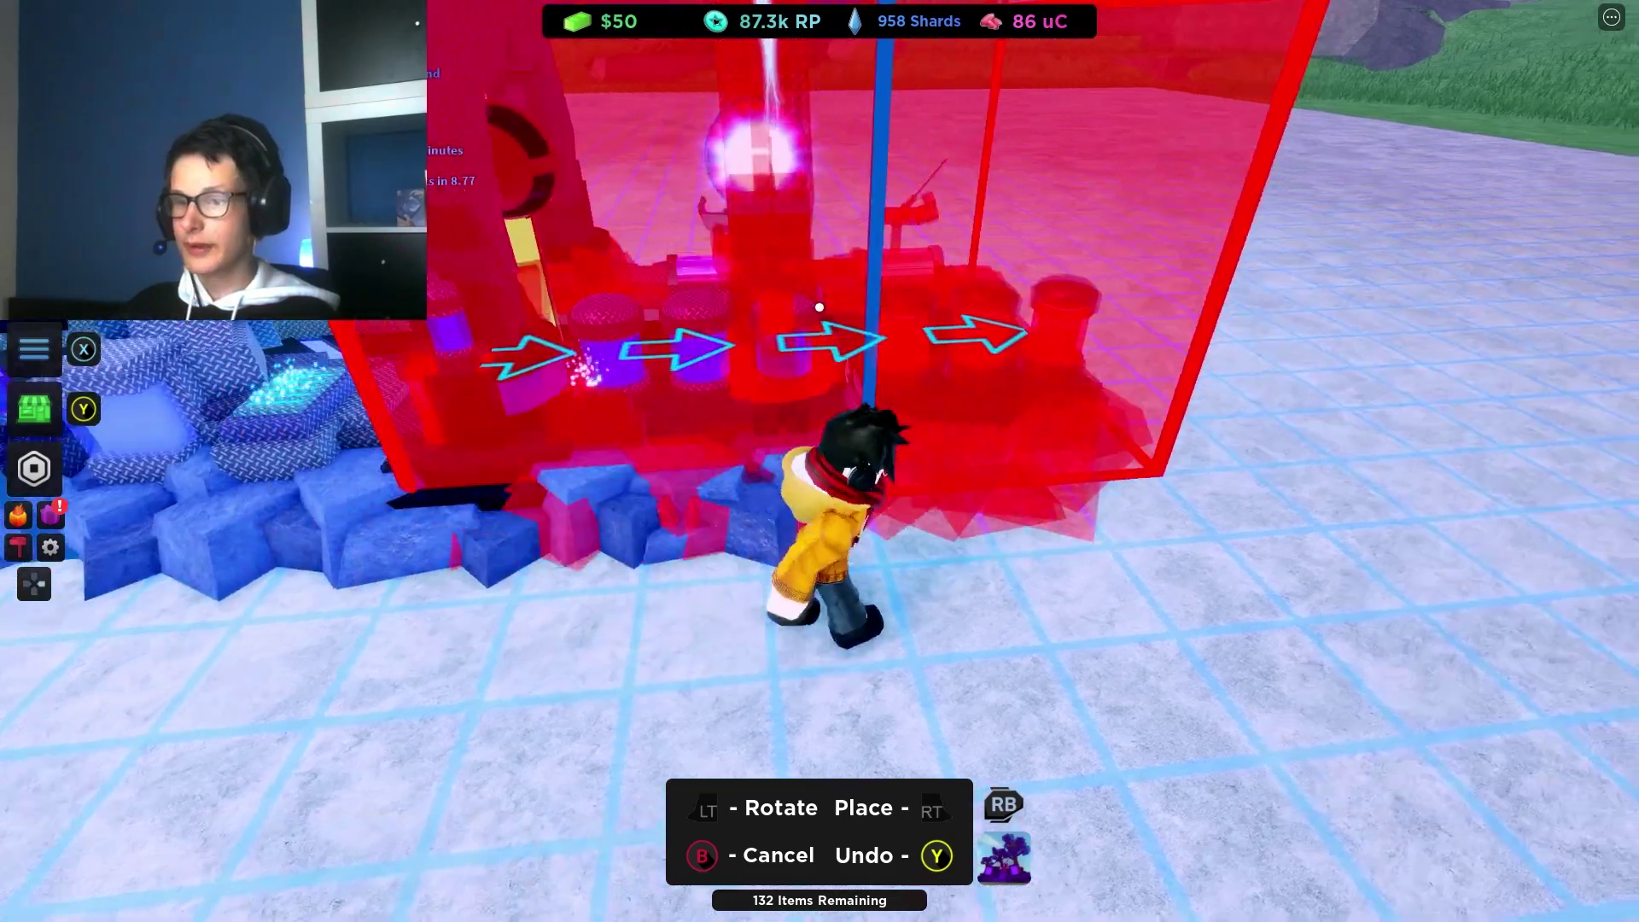
key(y)
key(s)
key(y)
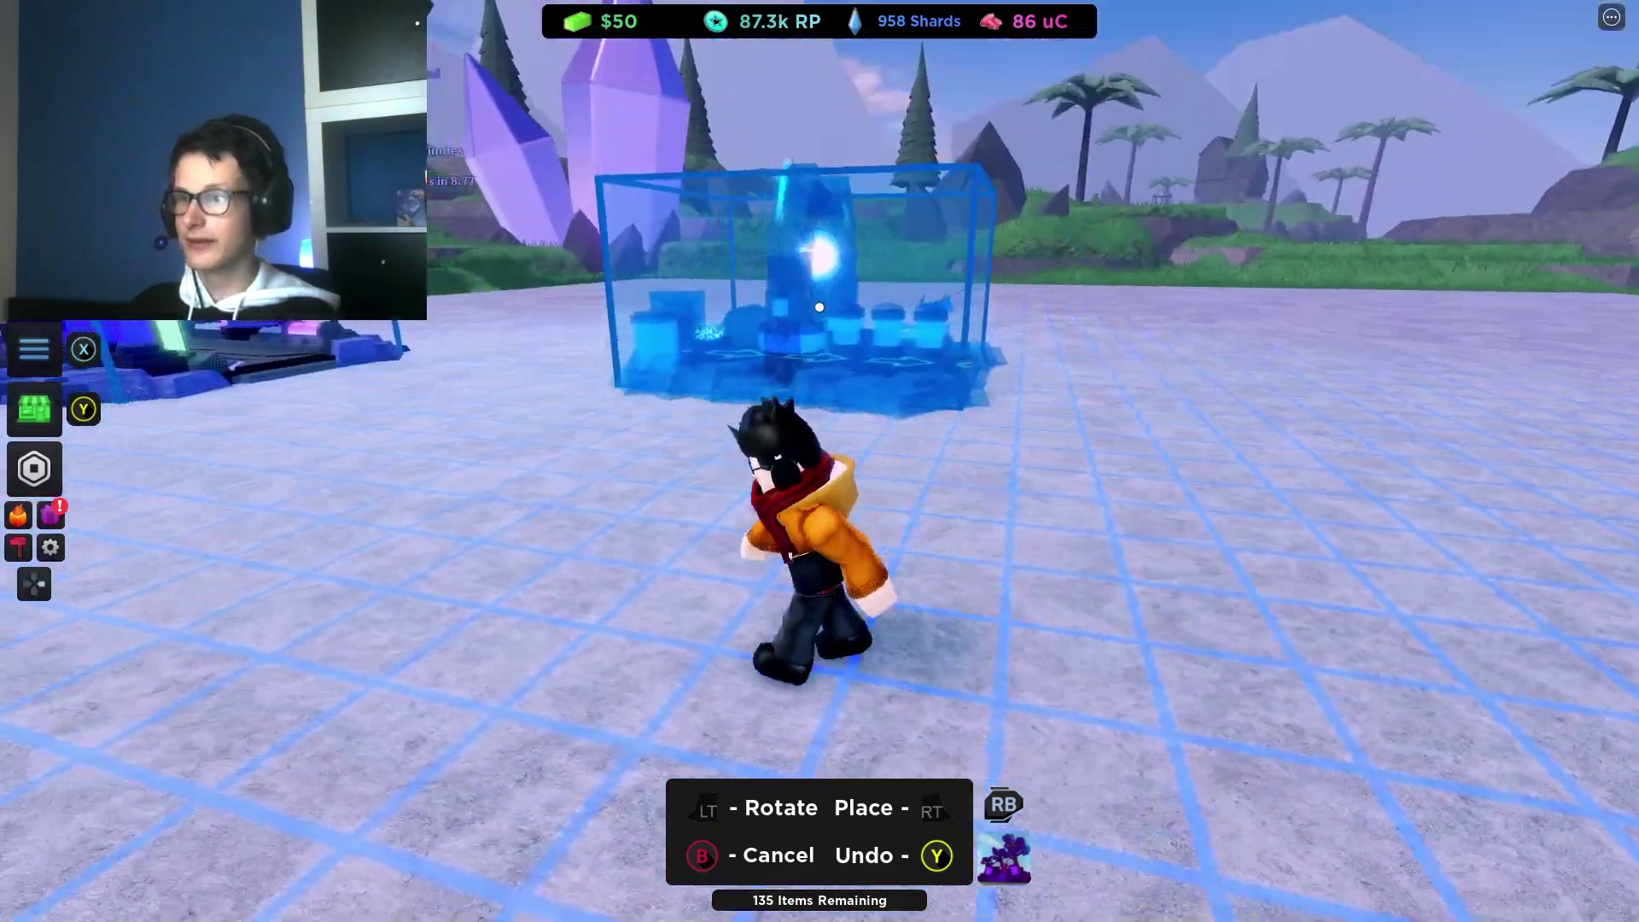
key(y)
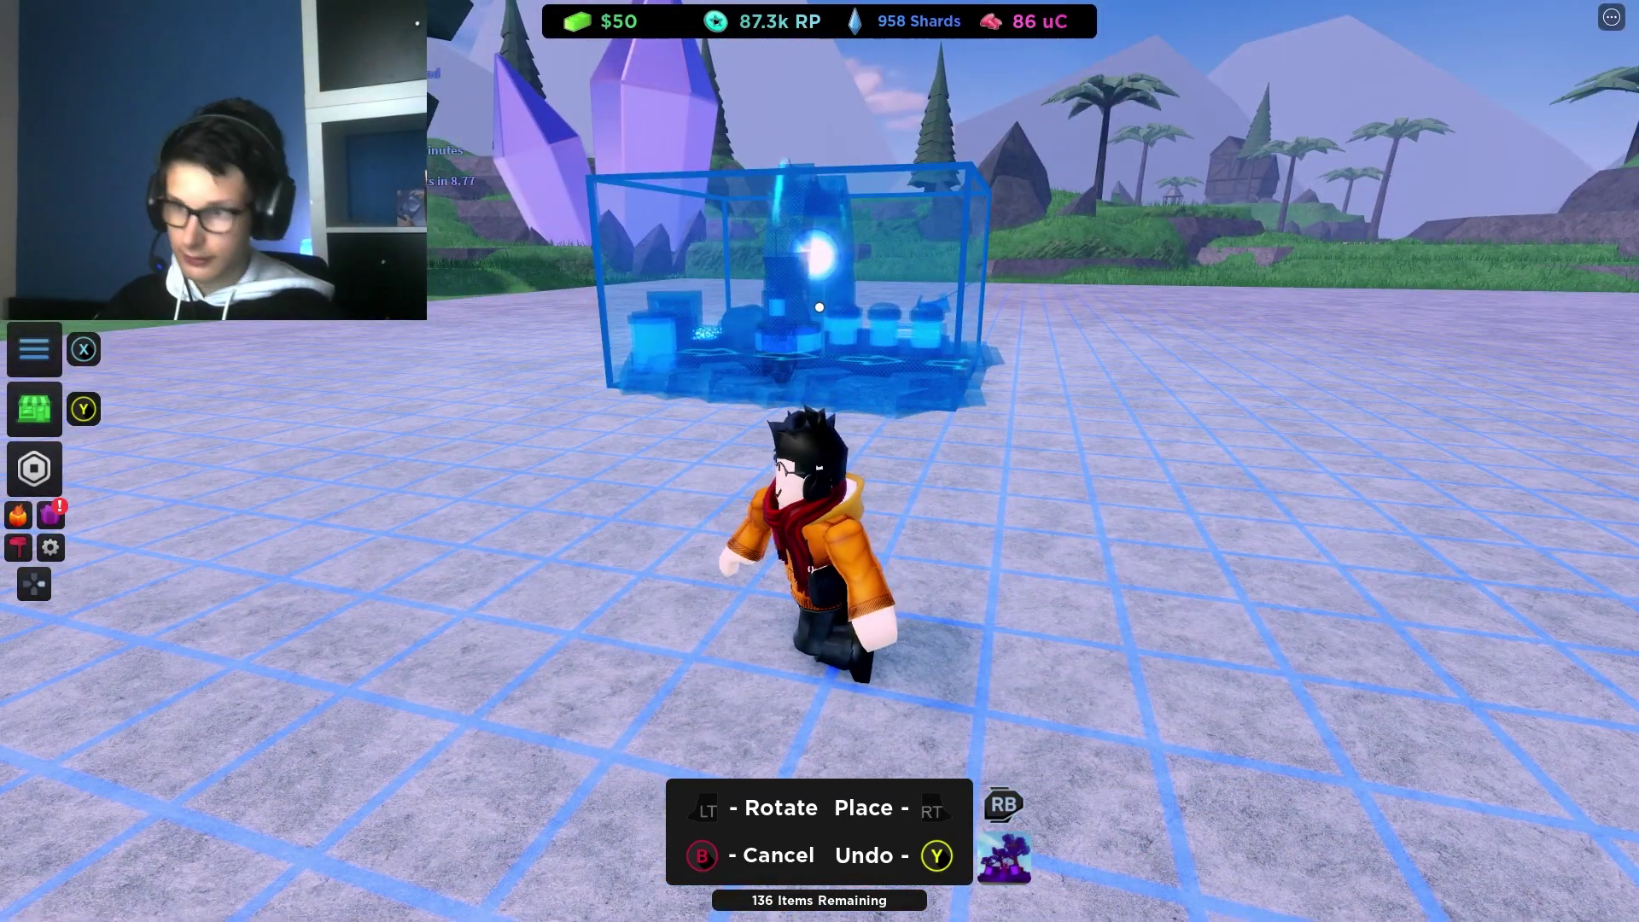
key(b)
drag(820, 461, 640, 462)
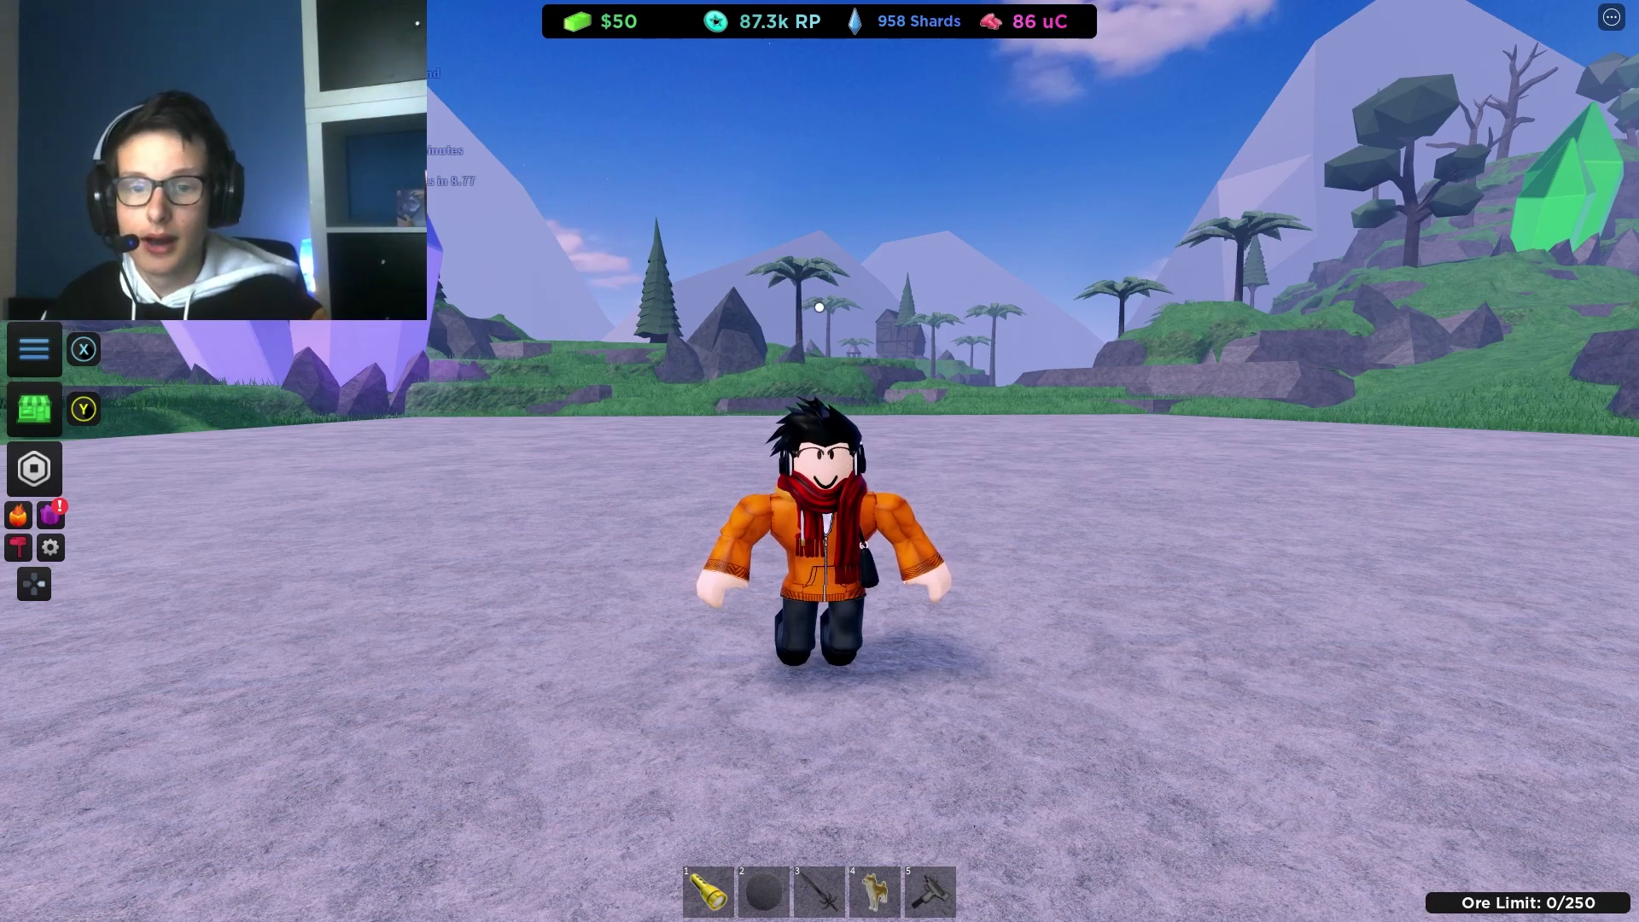
Walk across the empty plot, tilting the camera down and back to the horizon
key(w)
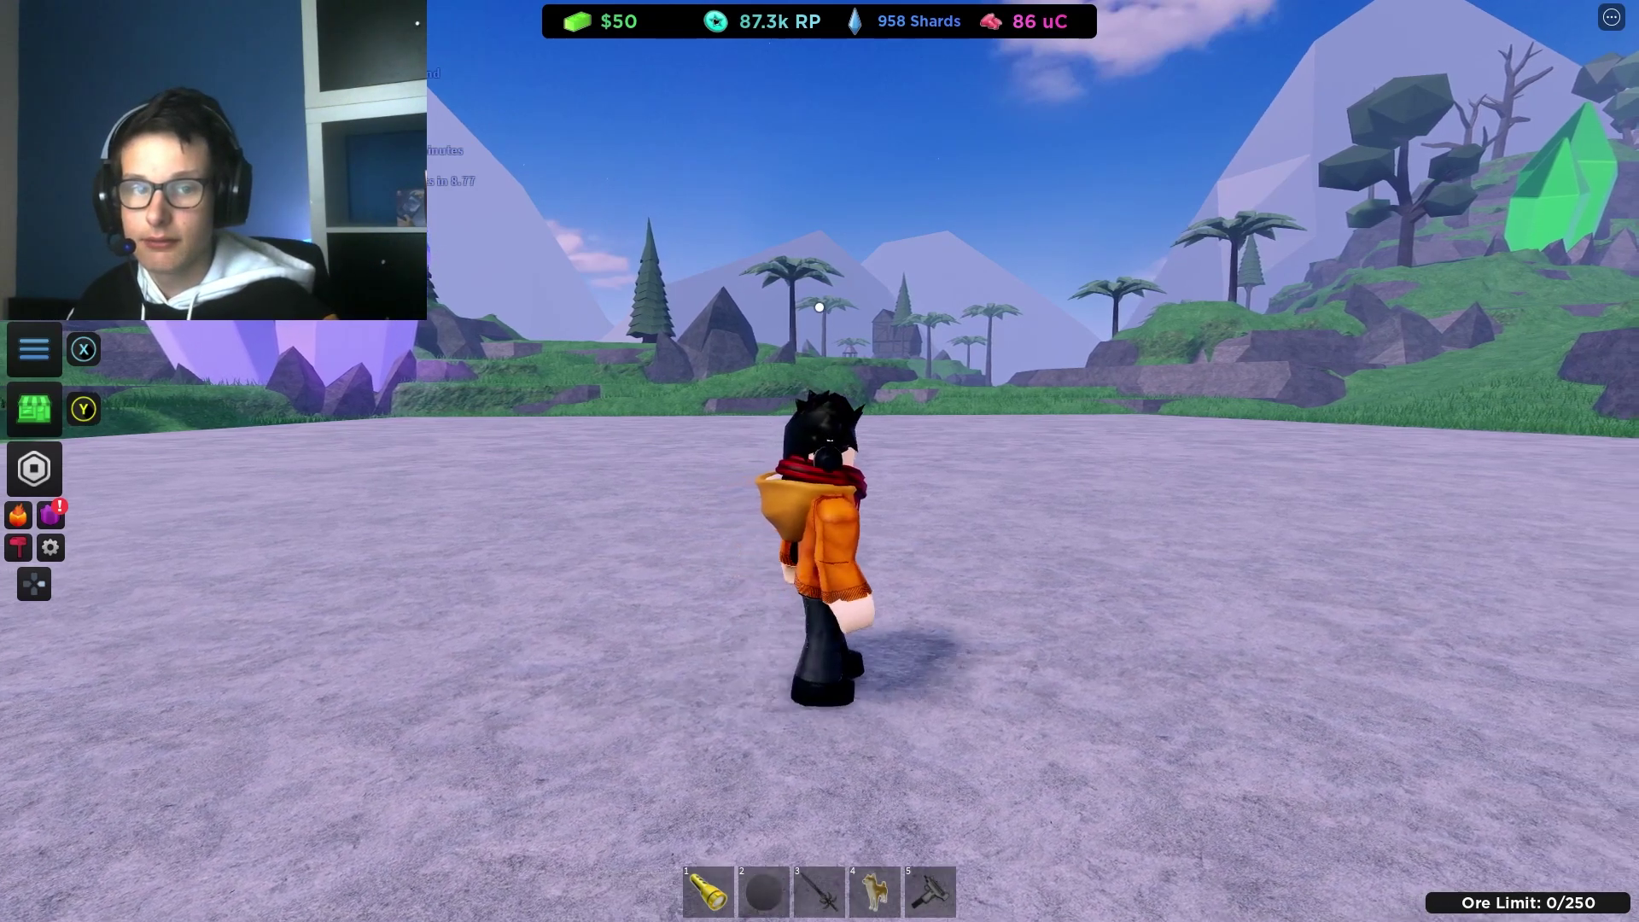
key(w)
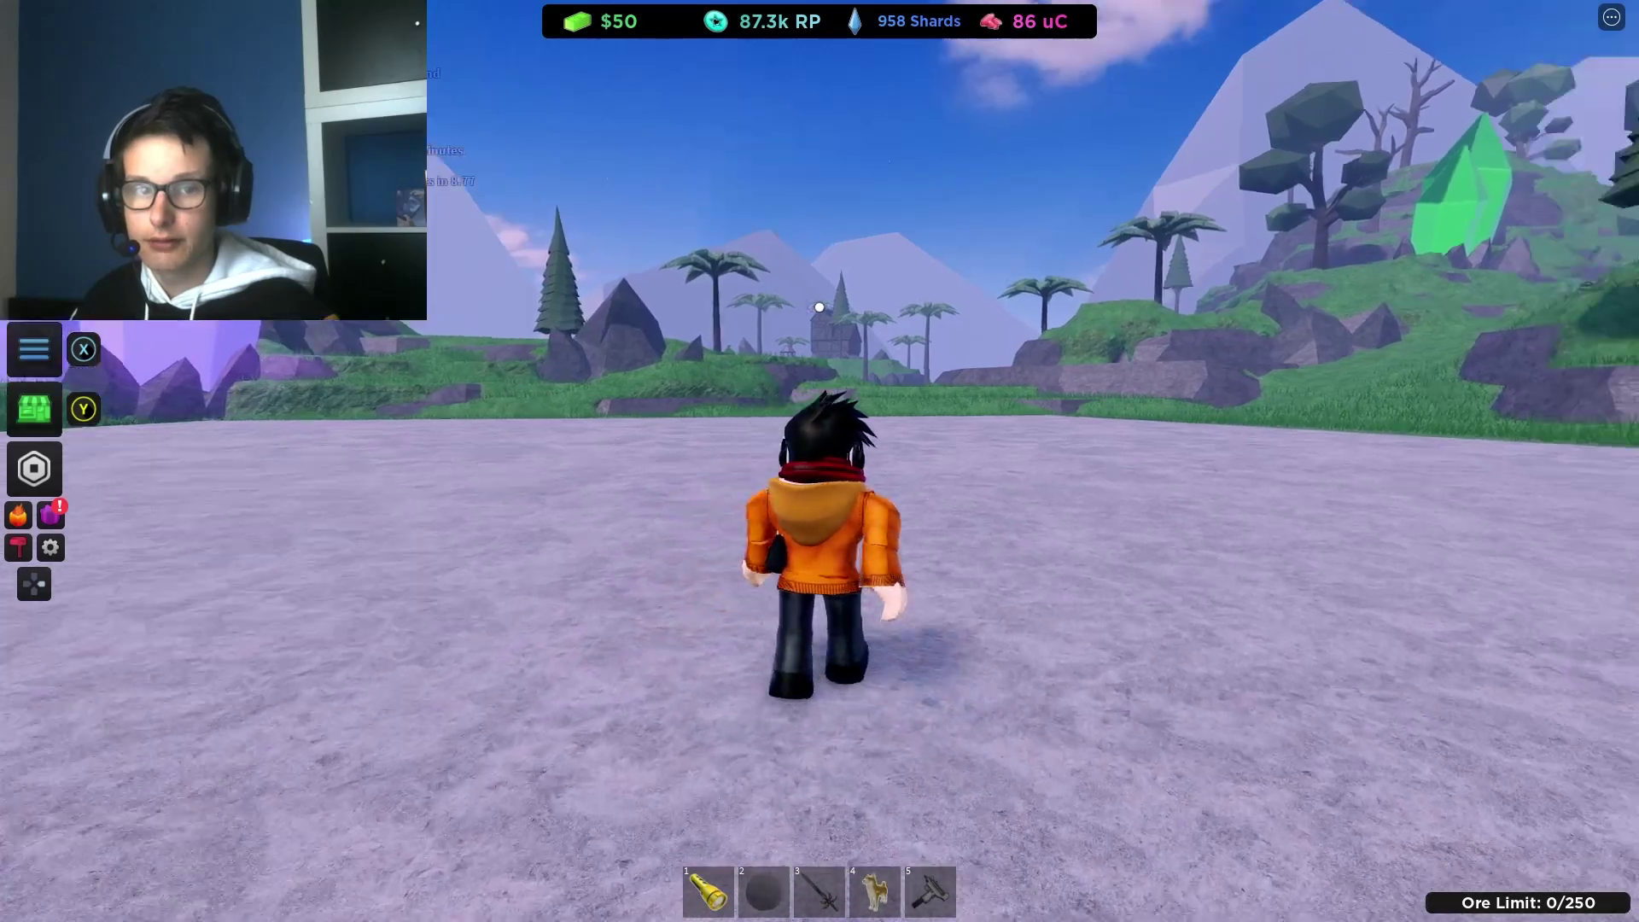
drag(819, 461, 897, 385)
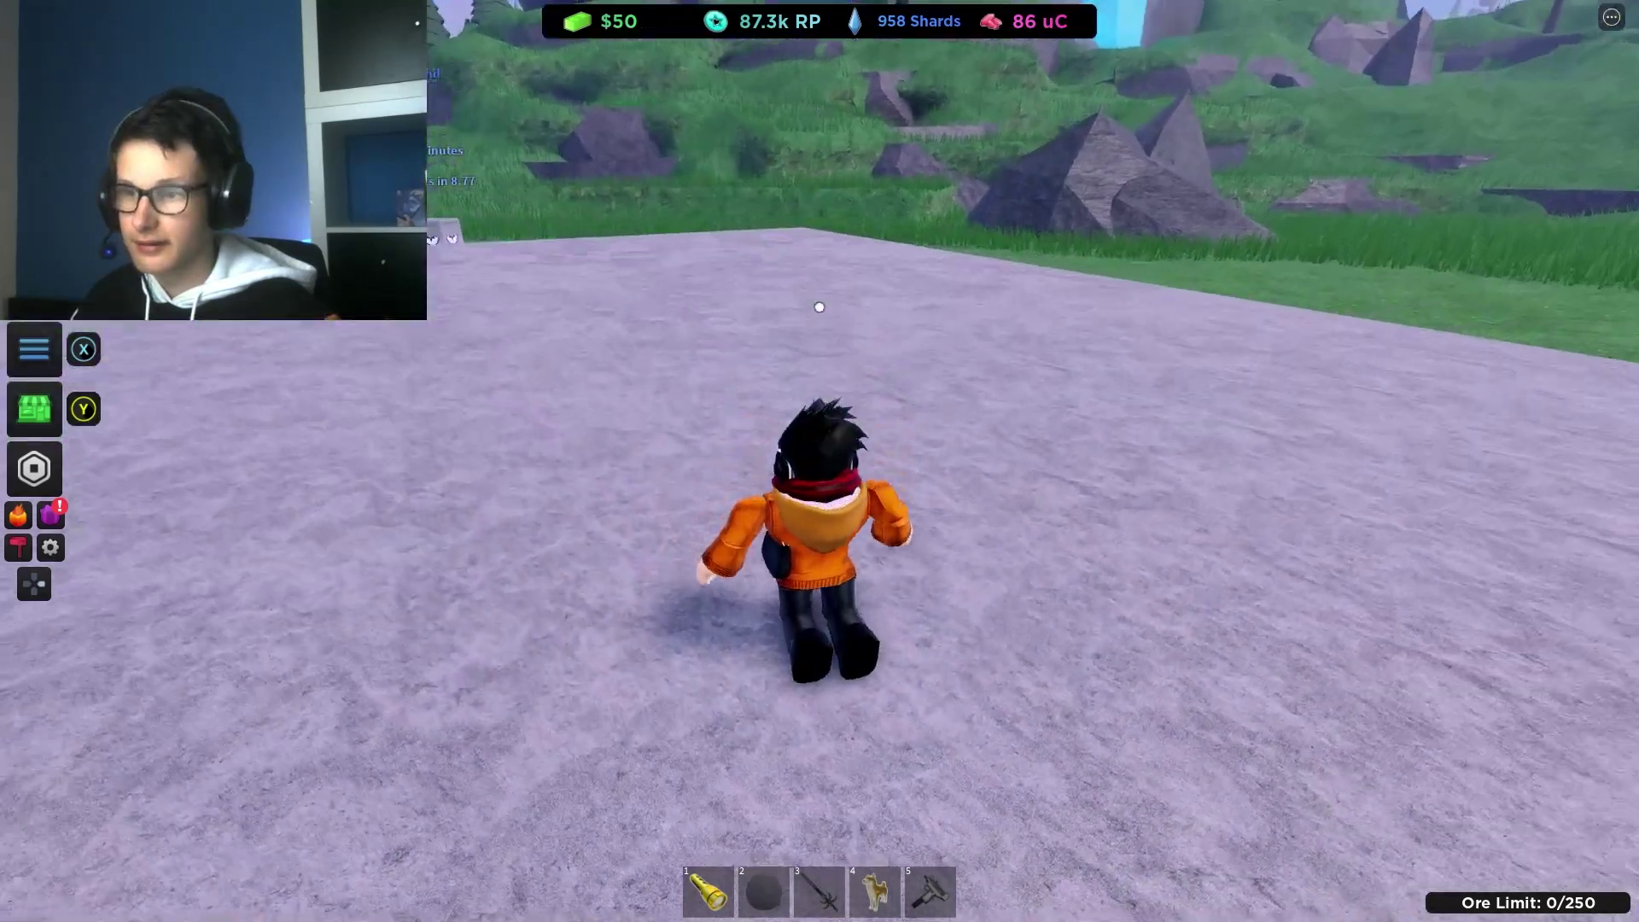
key(a)
key(a)
drag(820, 461, 717, 385)
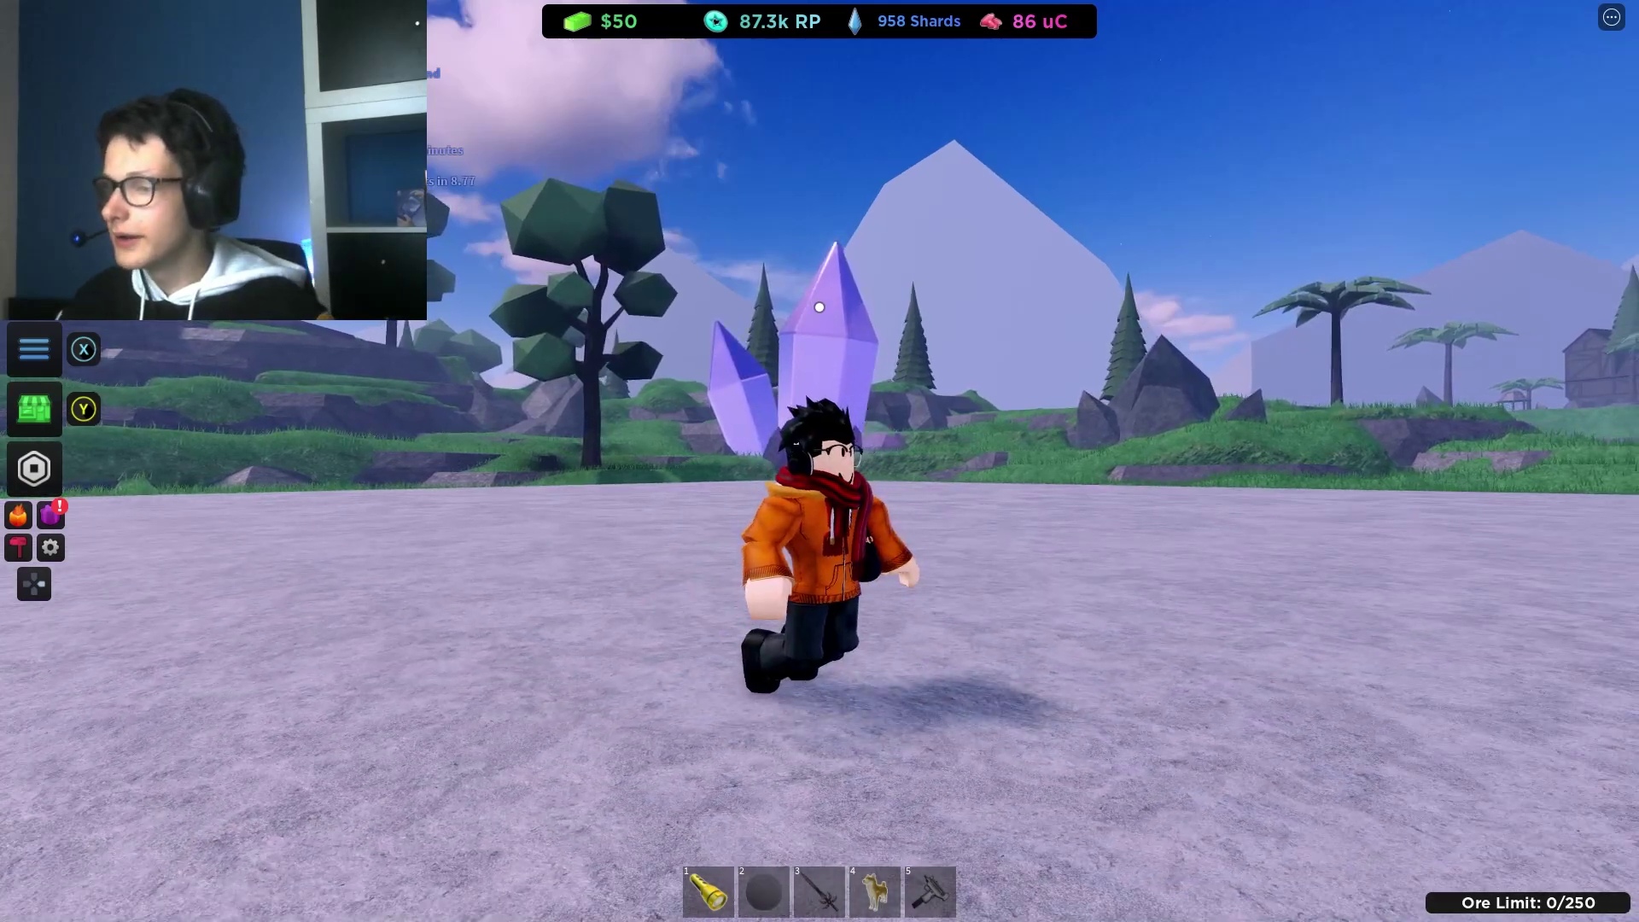
Close the inventory, dismiss the daily gift rewards, and walk onto the grey platform
key(y)
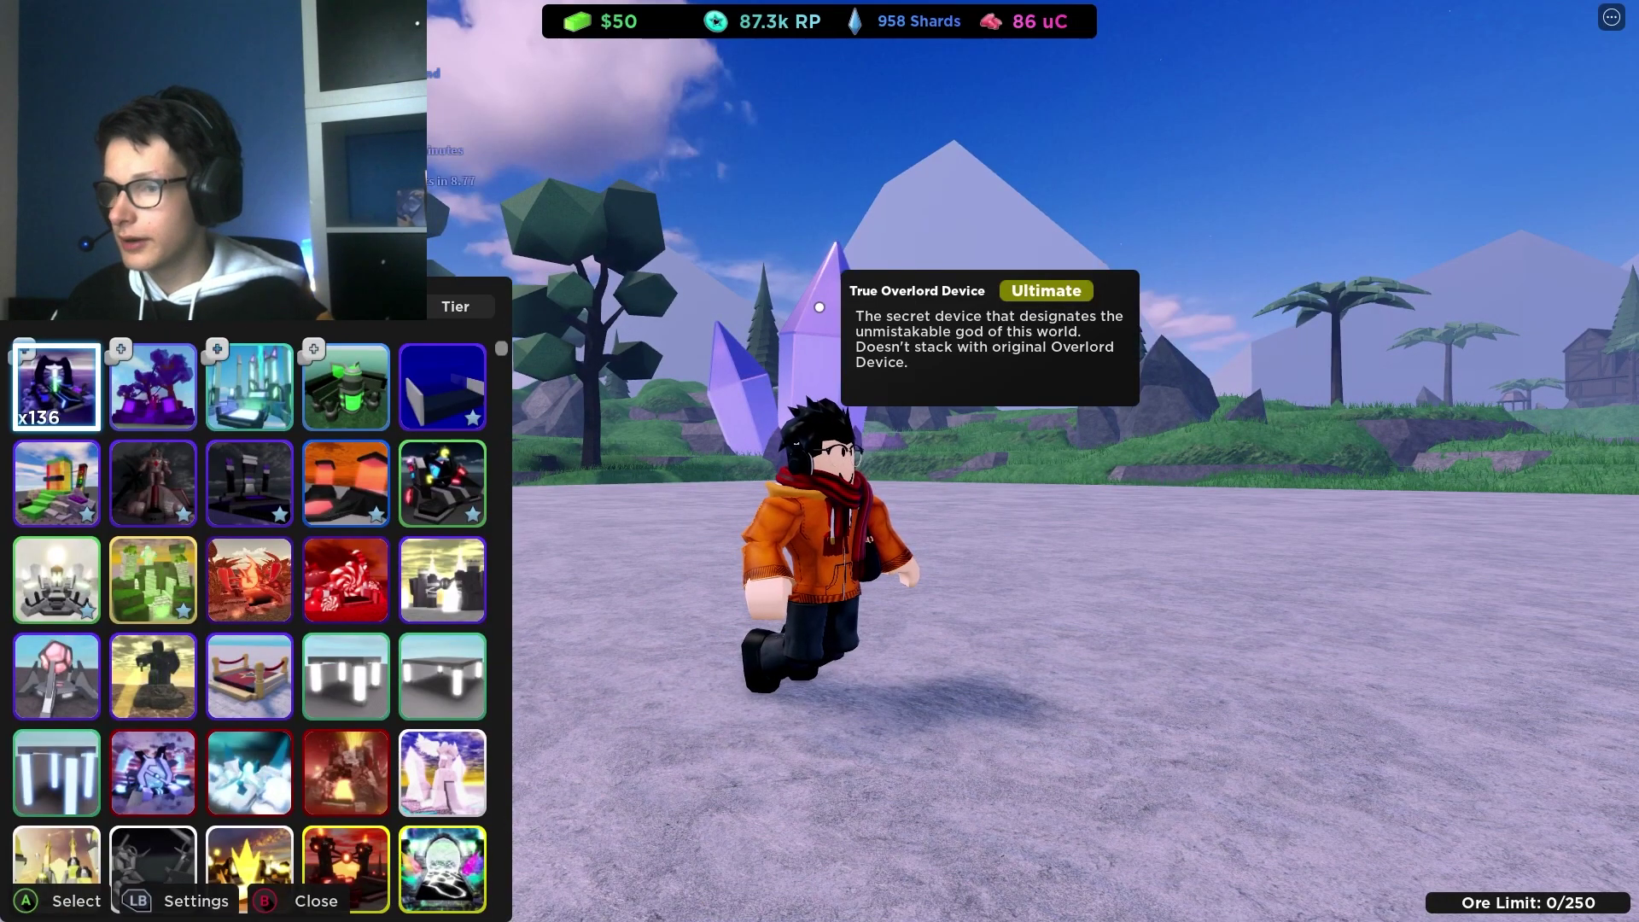
key(y)
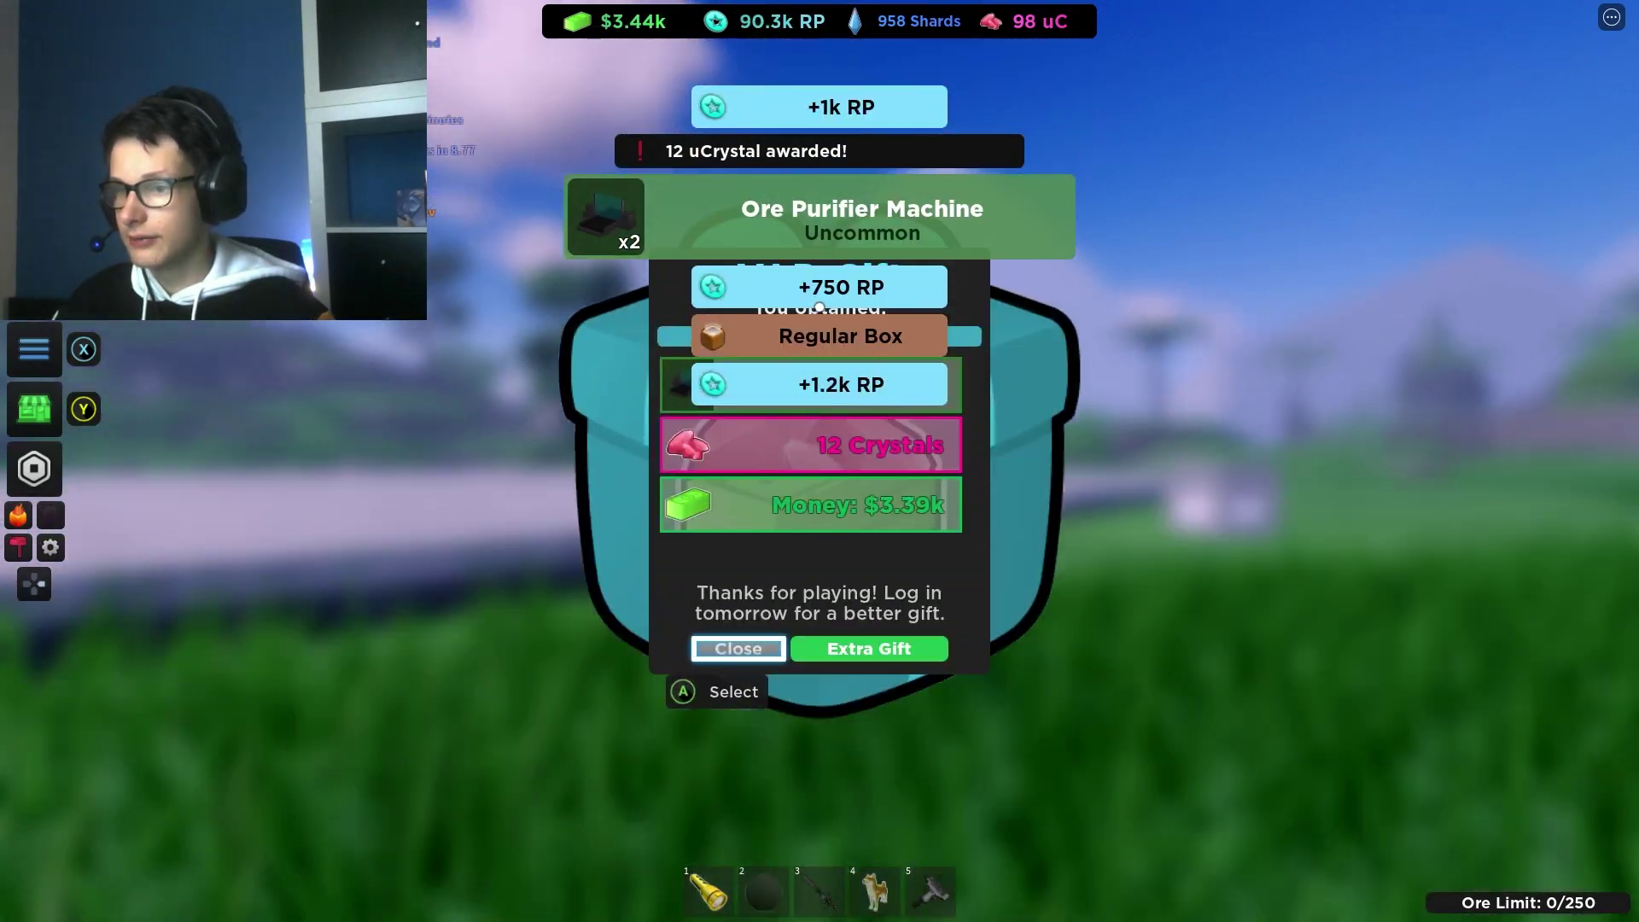
click(739, 648)
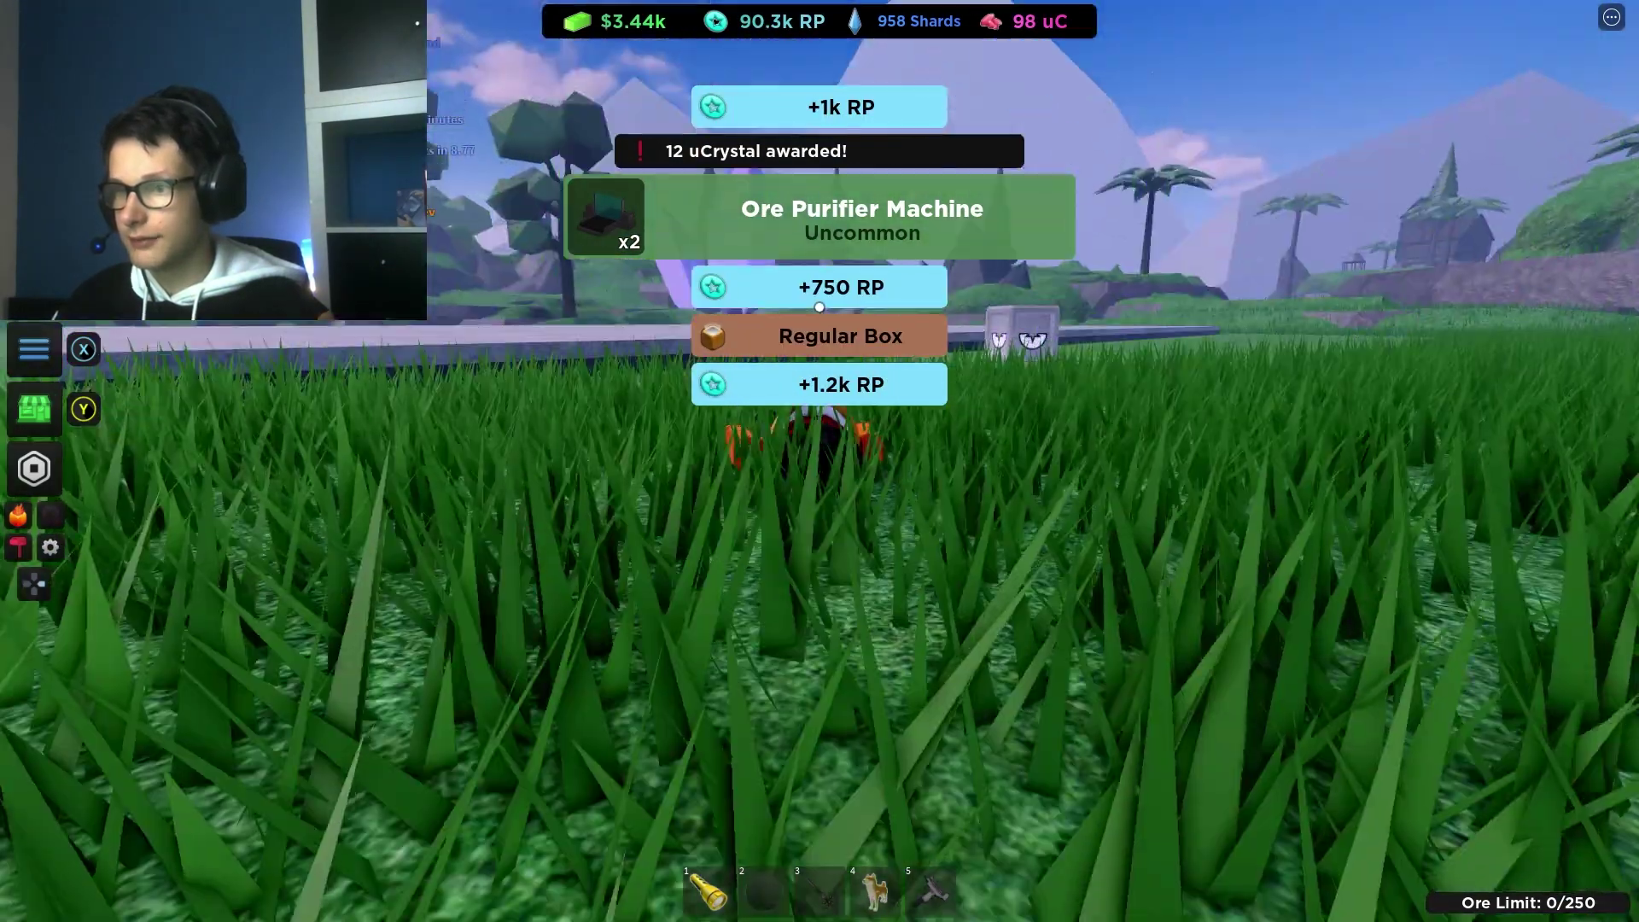
key(w)
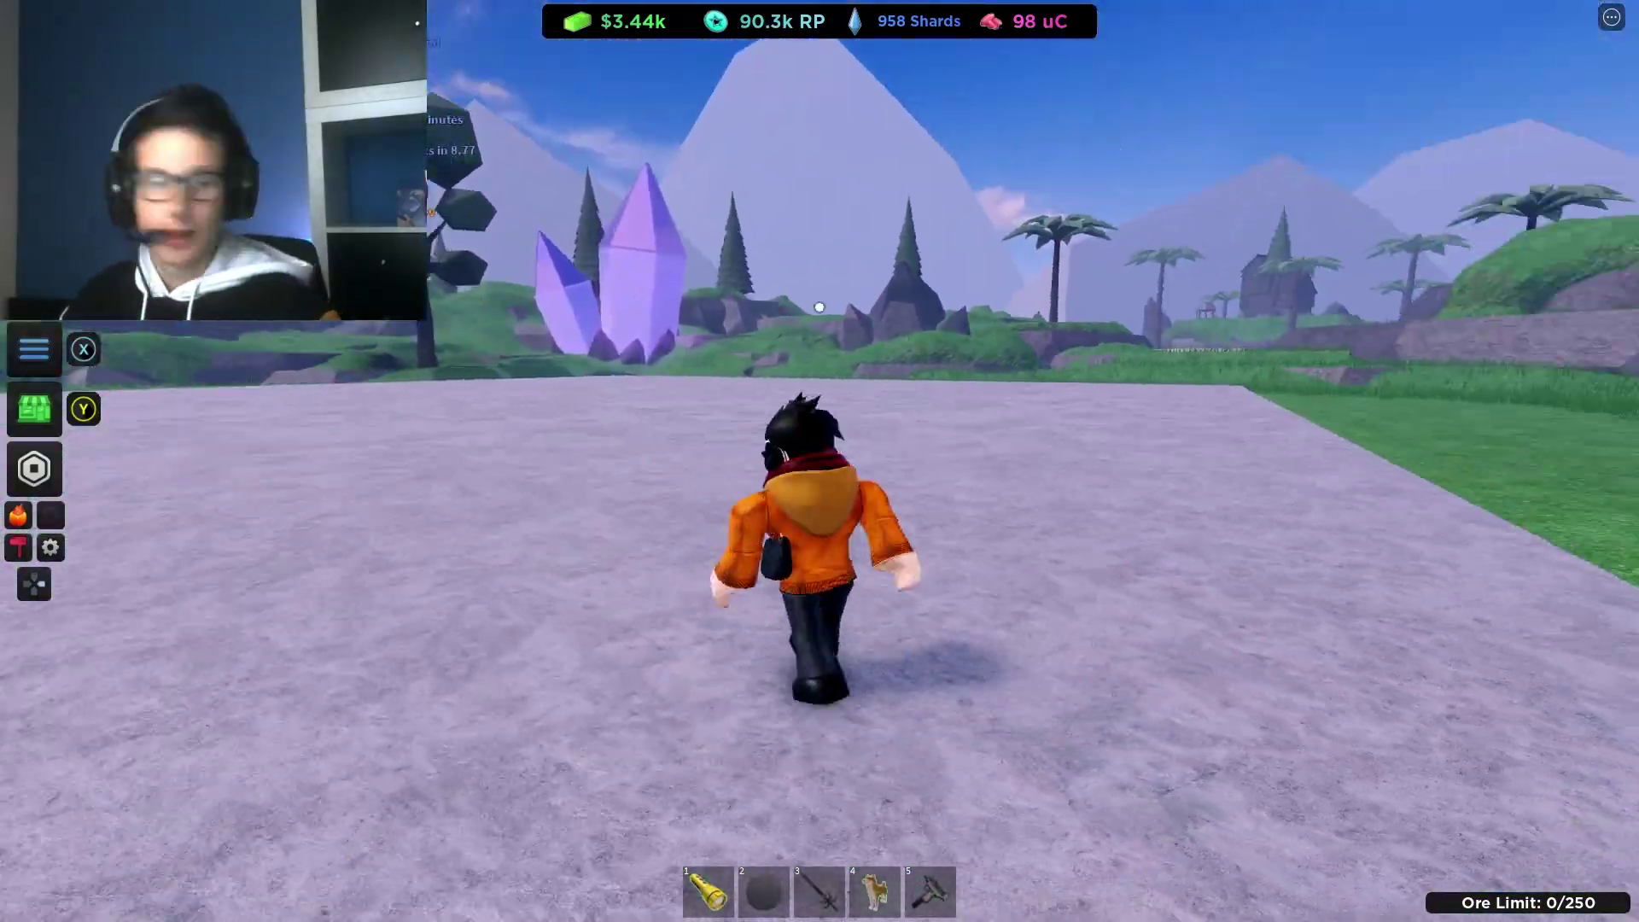
drag(820, 307, 820, 307)
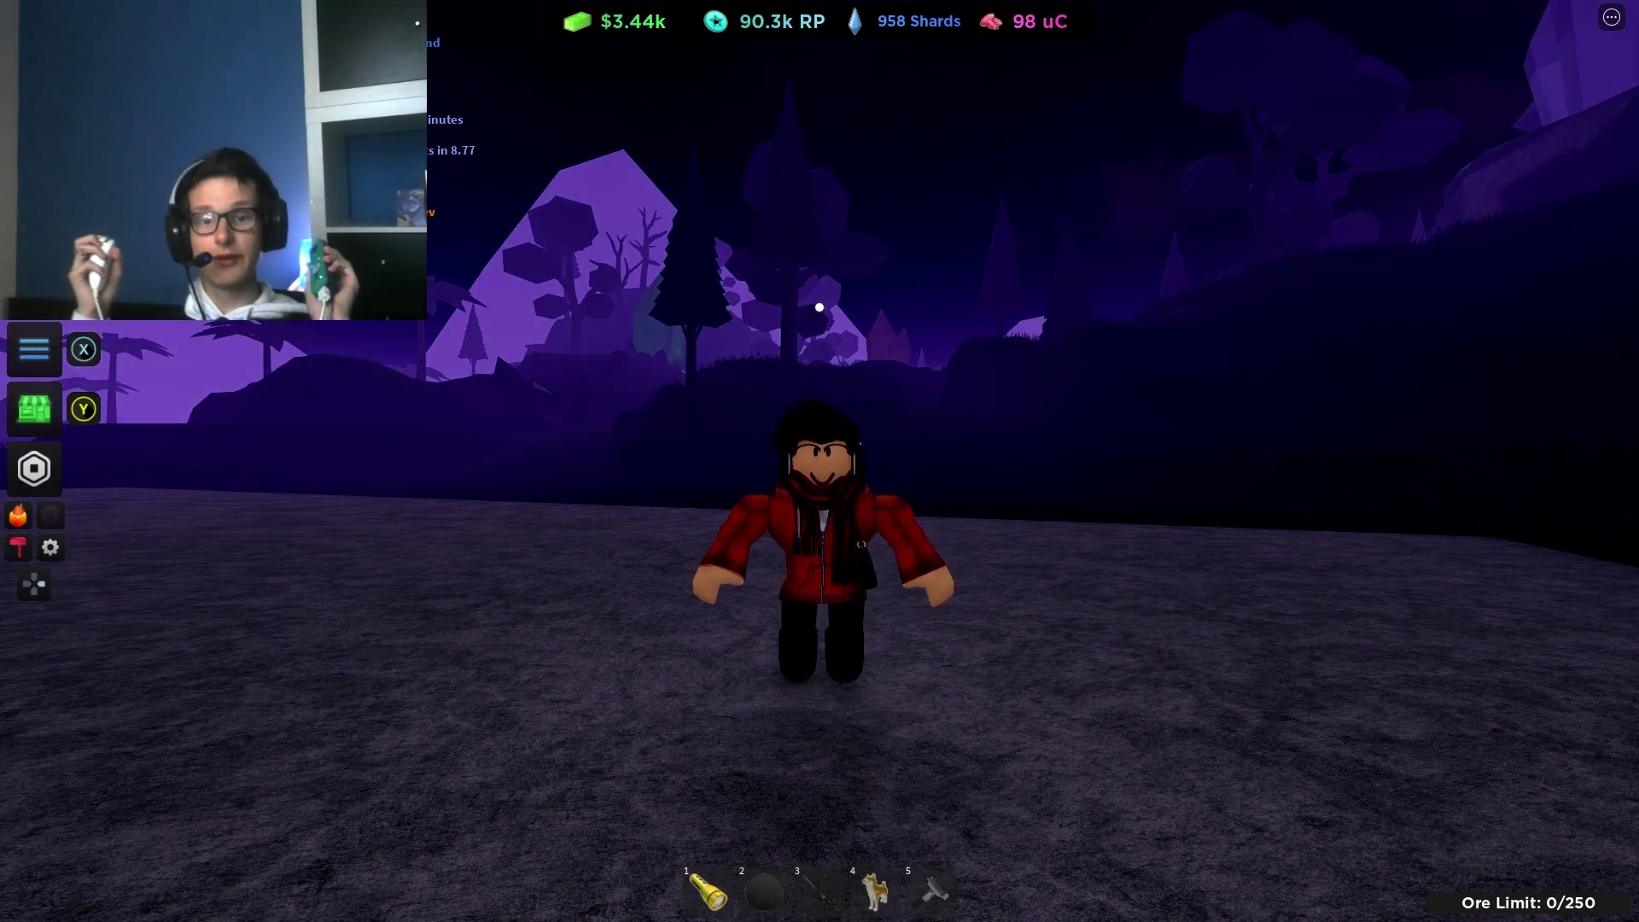
key(d)
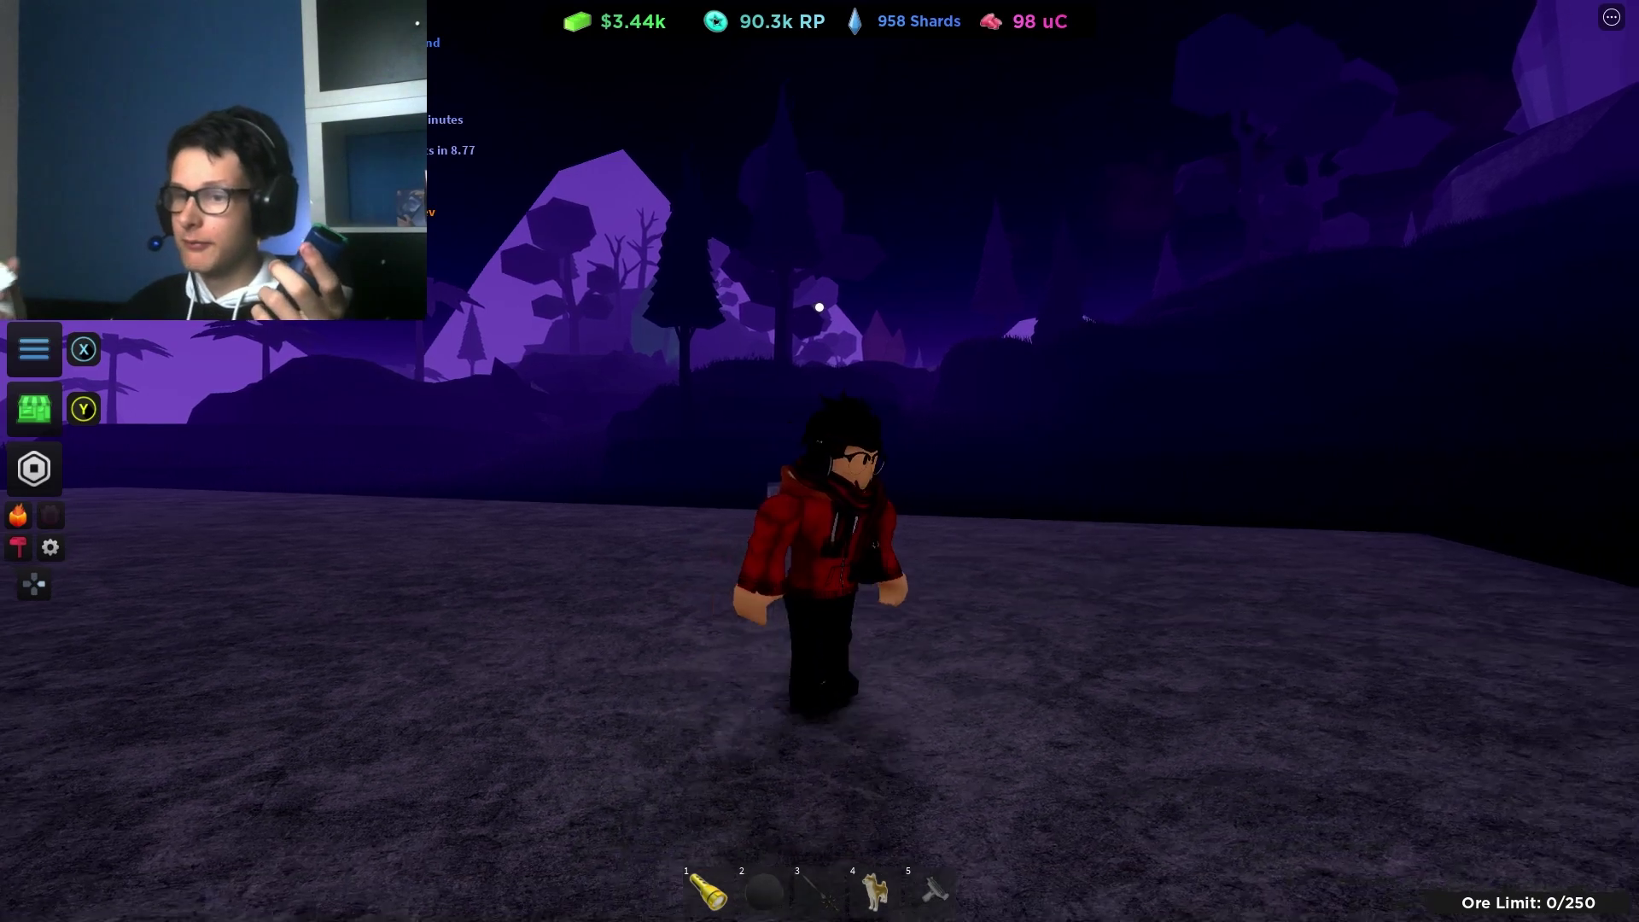
key(w)
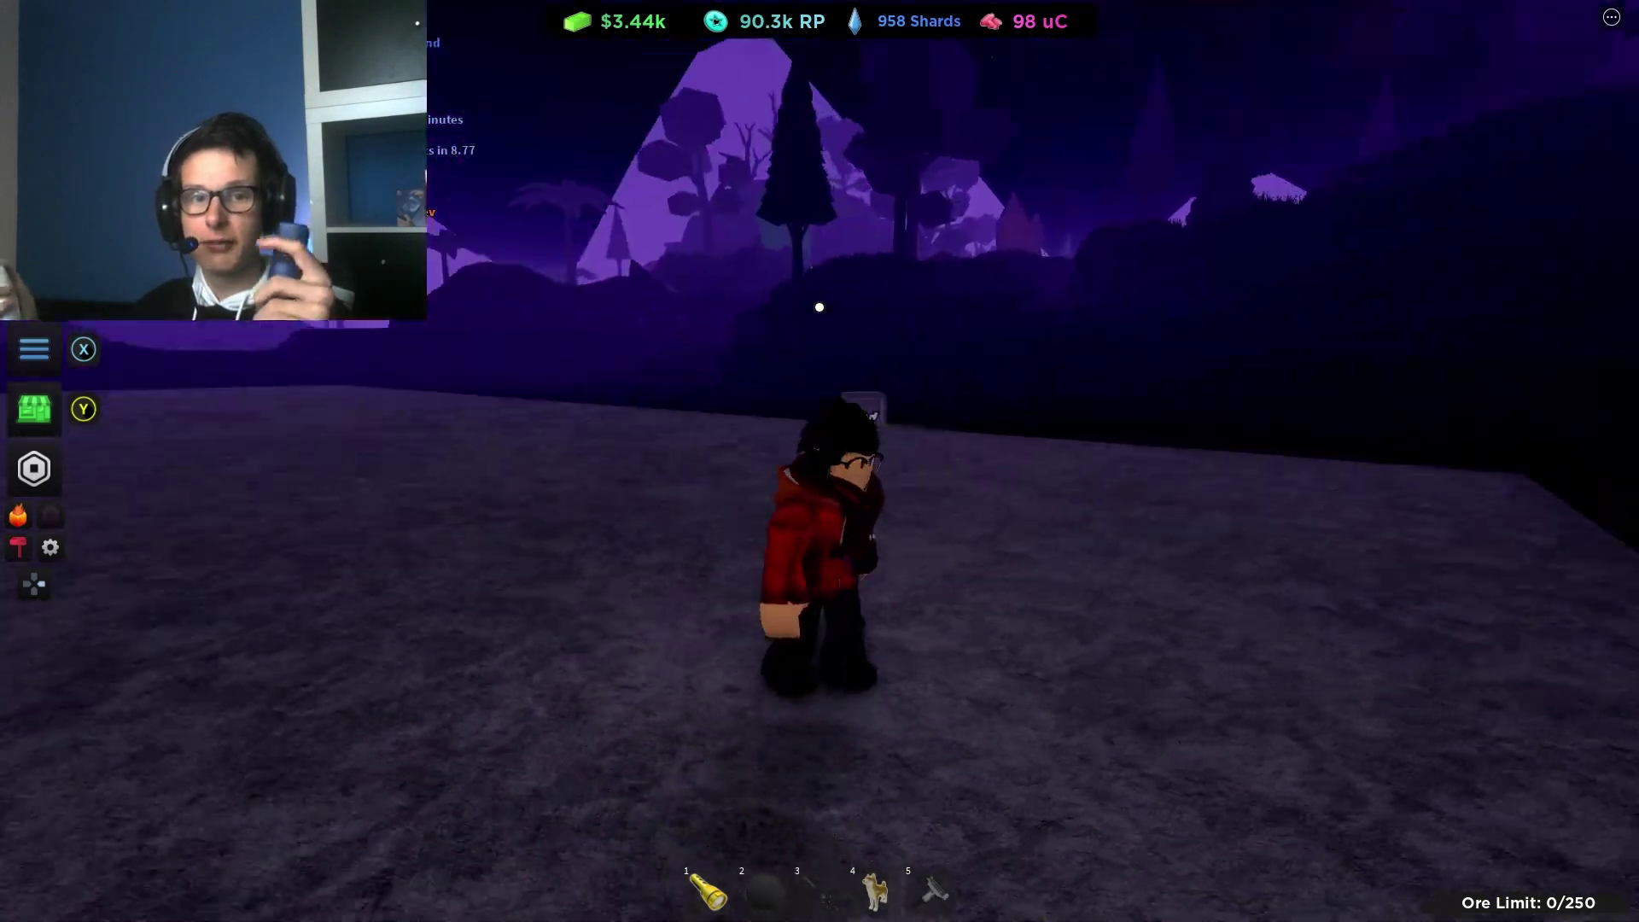
key(s)
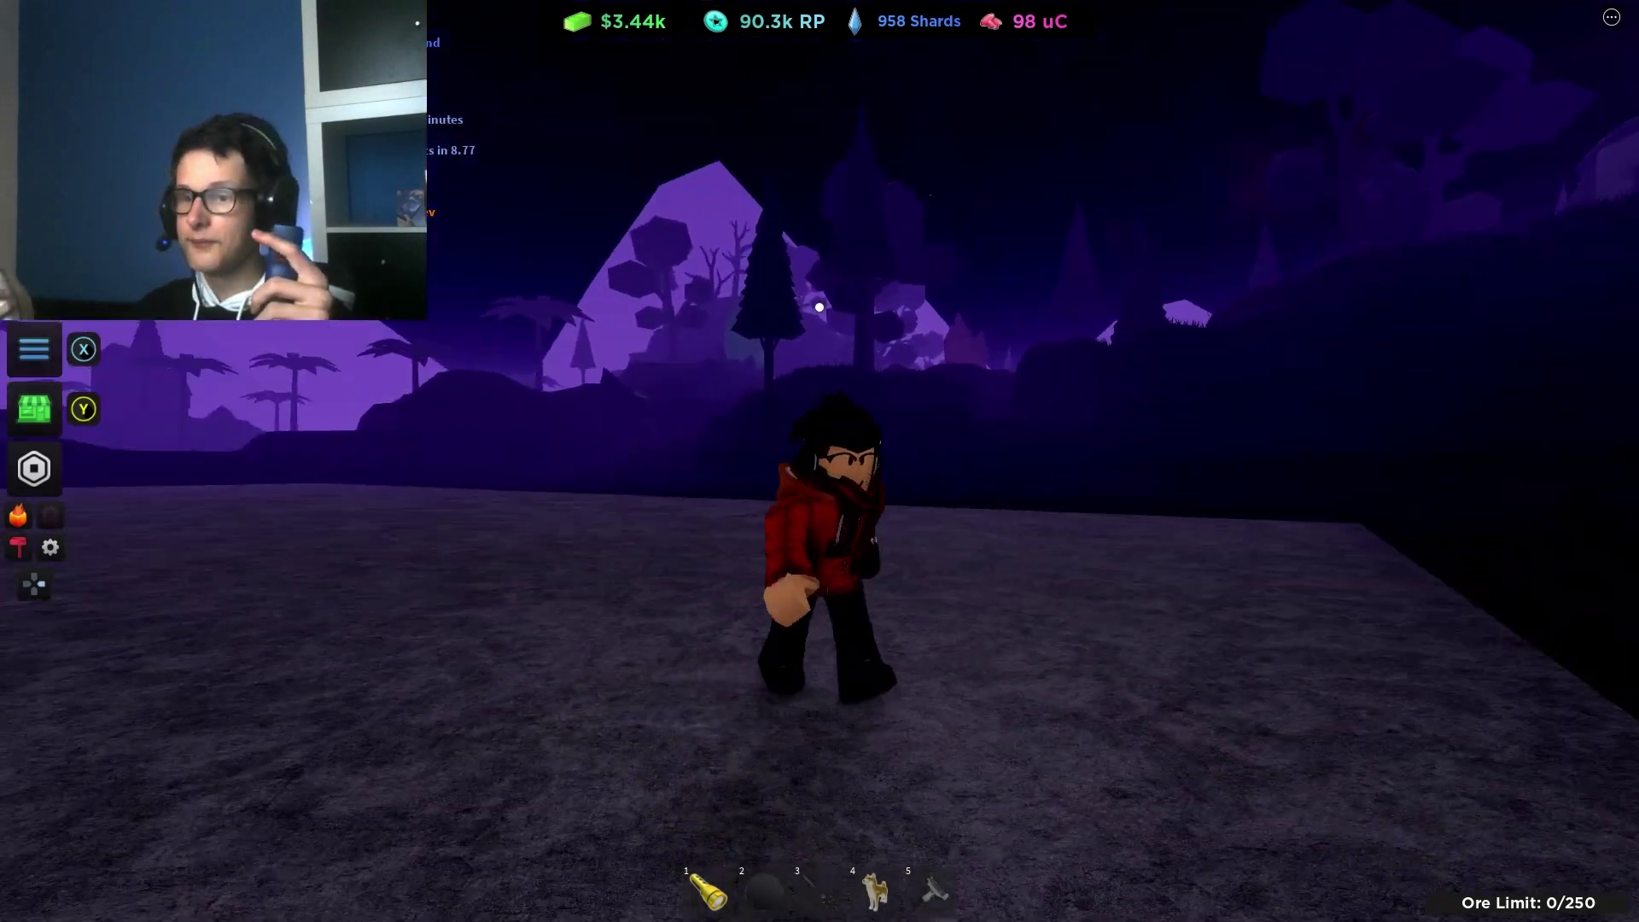
key(s)
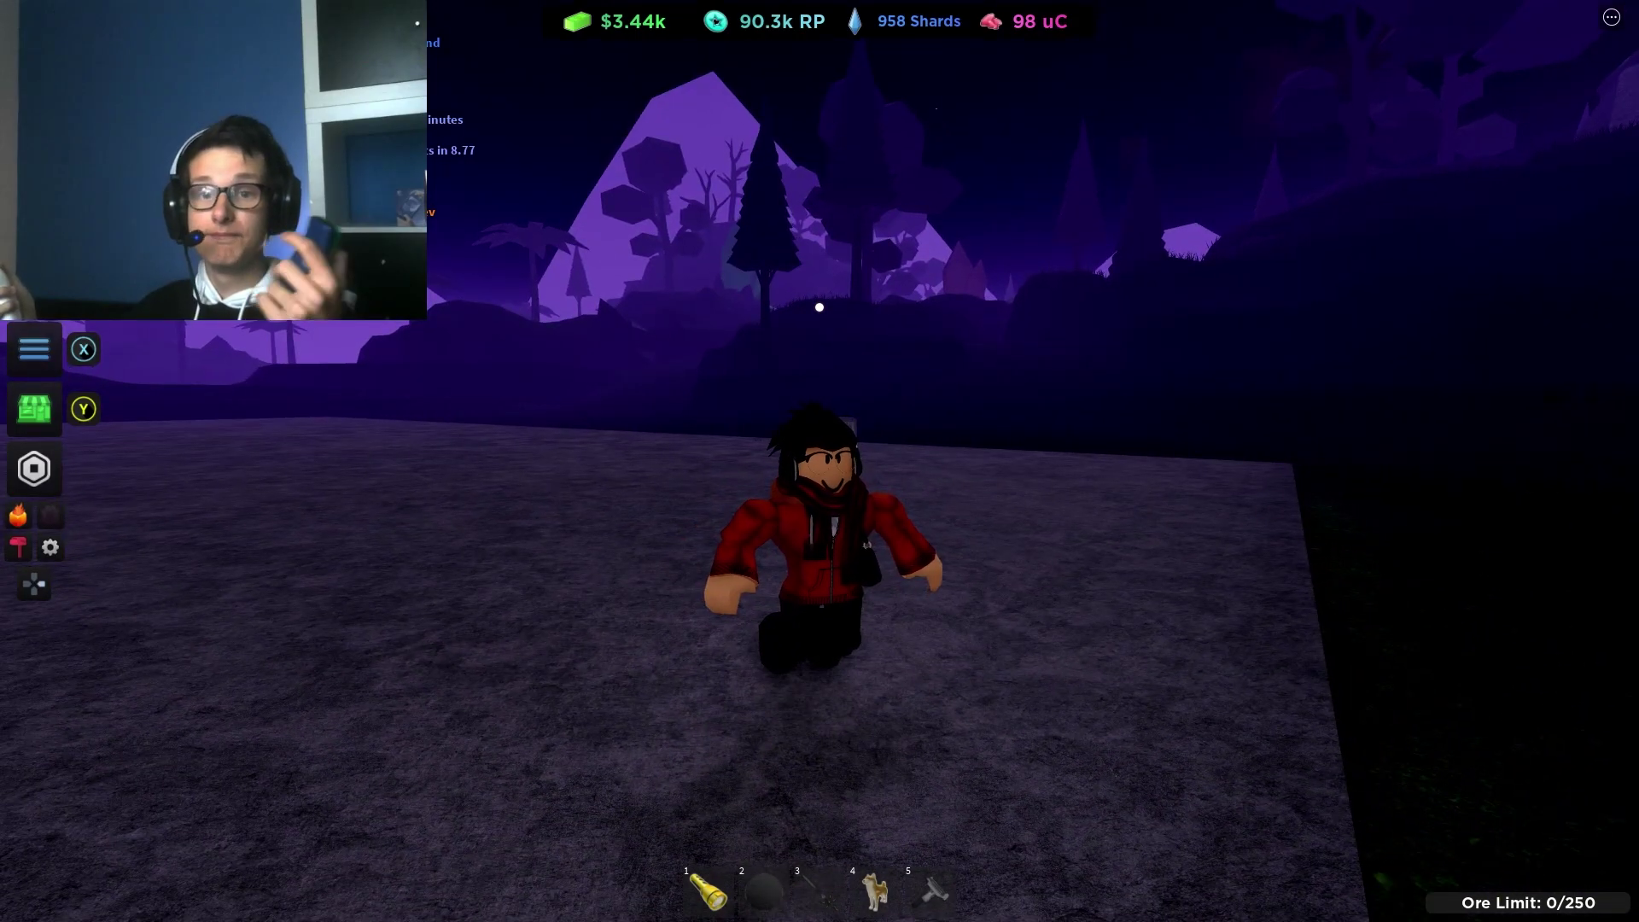